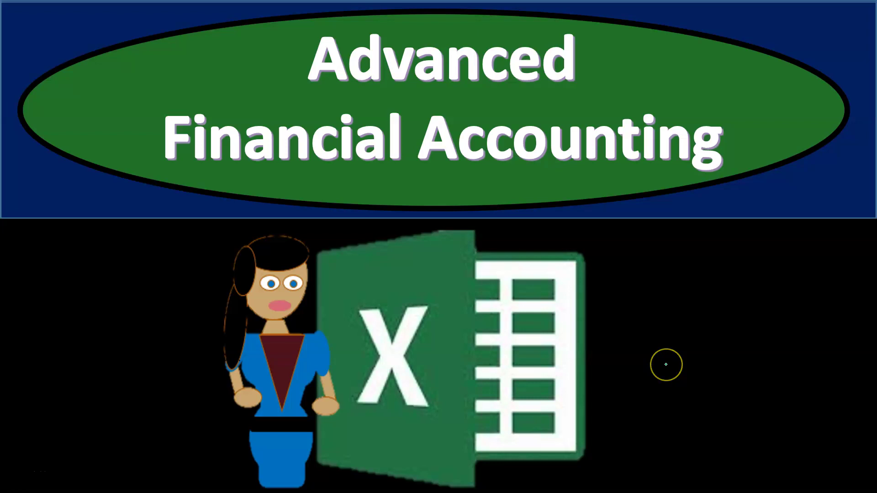
left_click(755, 382)
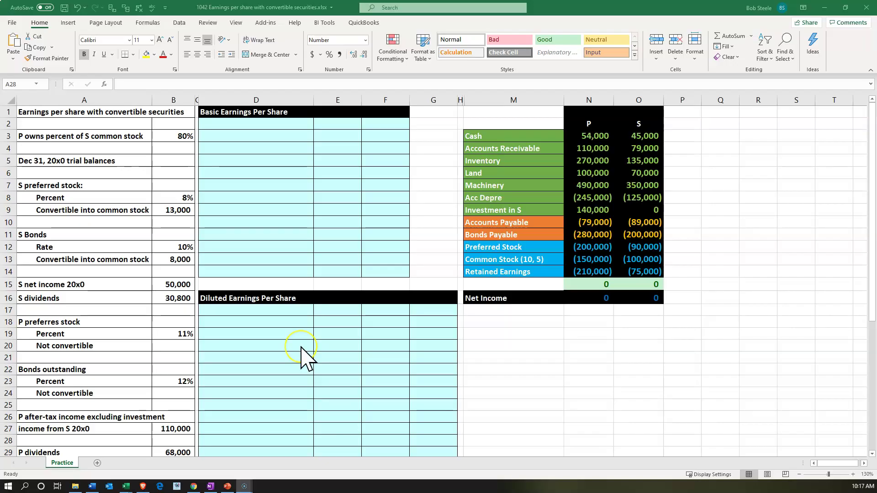
Step: Review the earnings-per-share problem data in columns A and B, from the ownership percentage down to the tax rate and EPS instructions
left_click(131, 299)
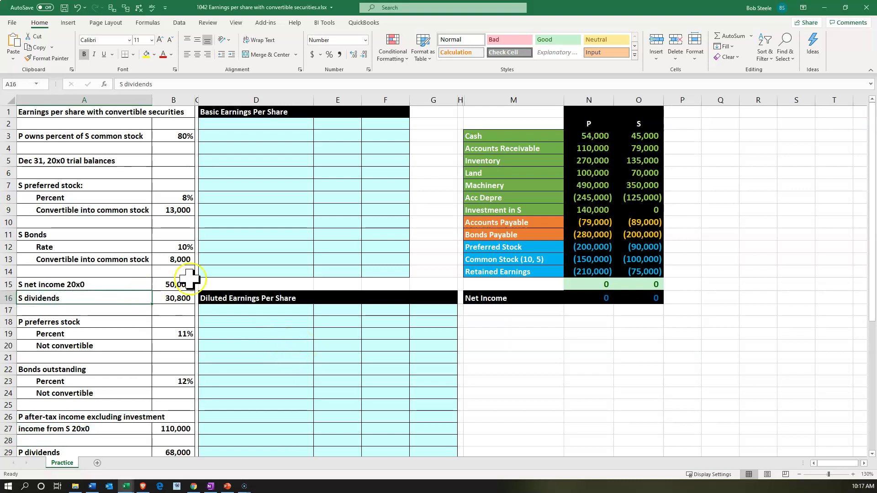
left_click(227, 271)
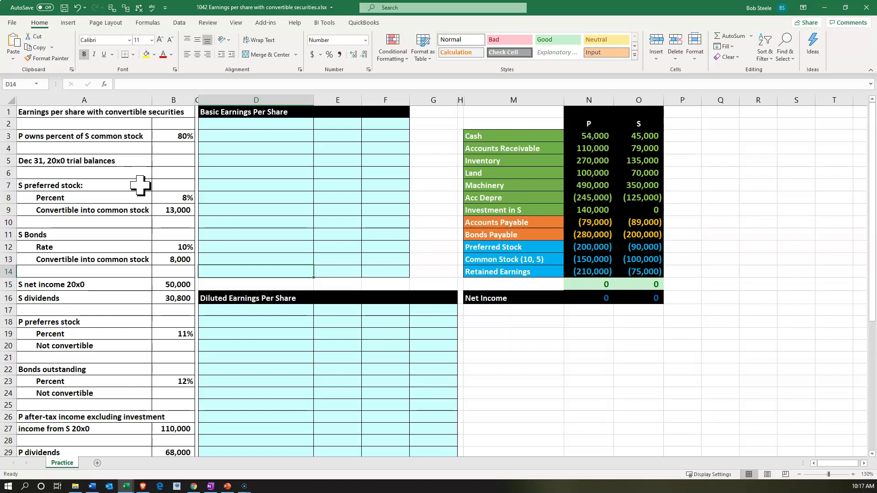
scroll(140, 185, "down", 1)
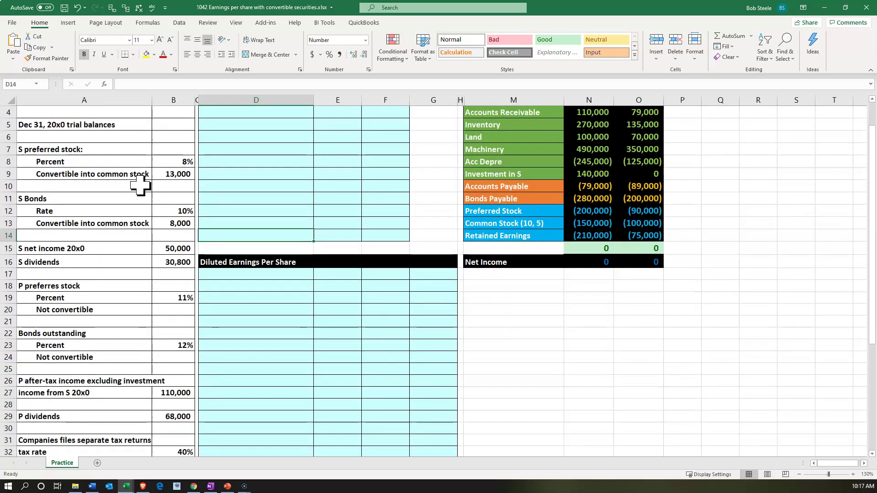
scroll(140, 185, "up", 1)
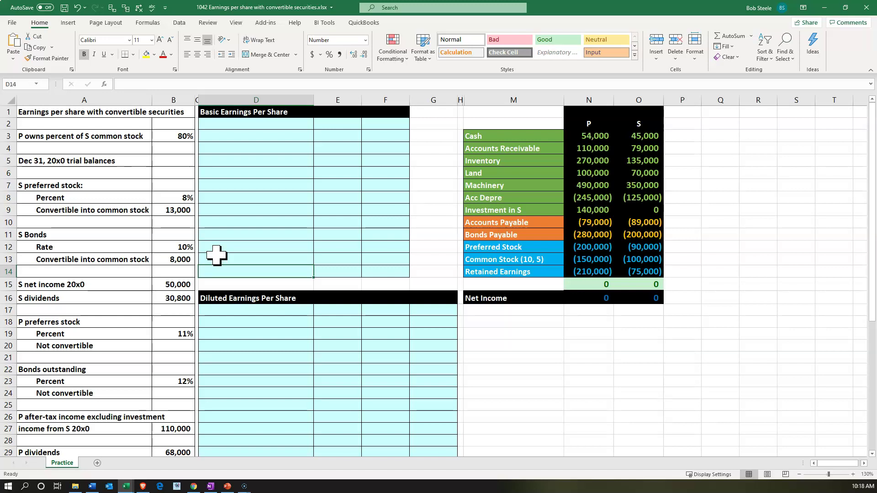
scroll(216, 255, "down", 1)
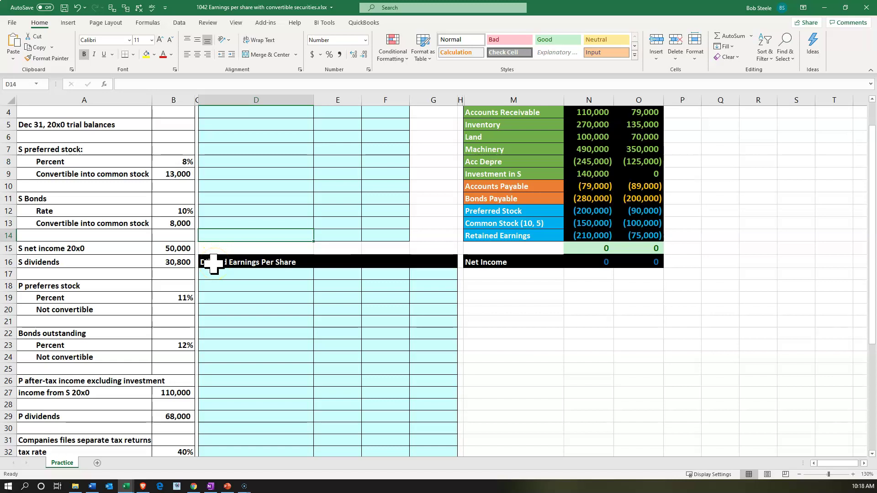
scroll(213, 263, "down", 1)
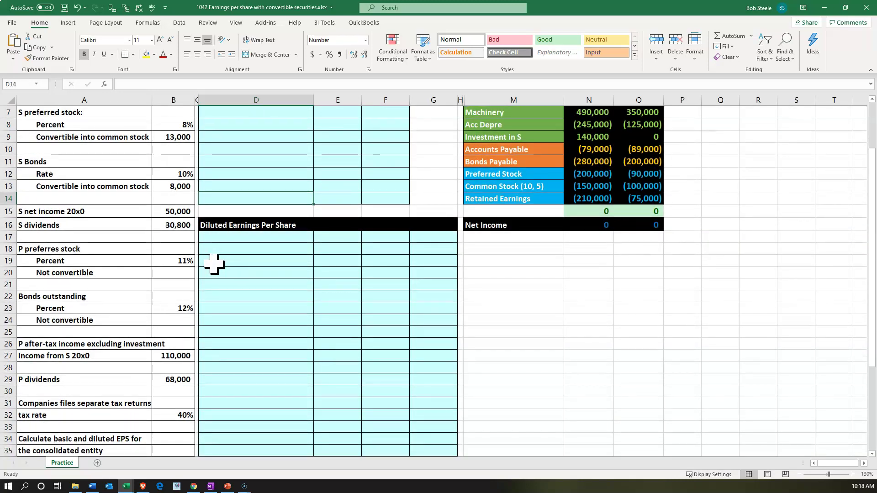
left_click(214, 264)
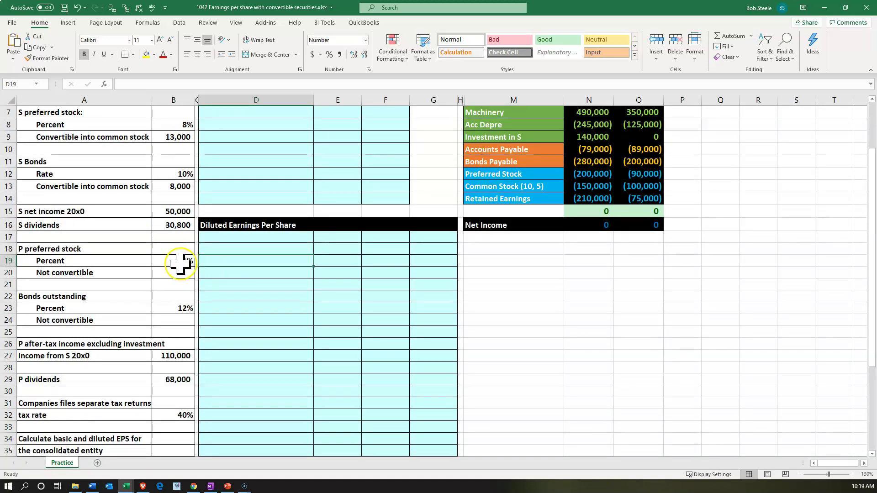
left_click(114, 261)
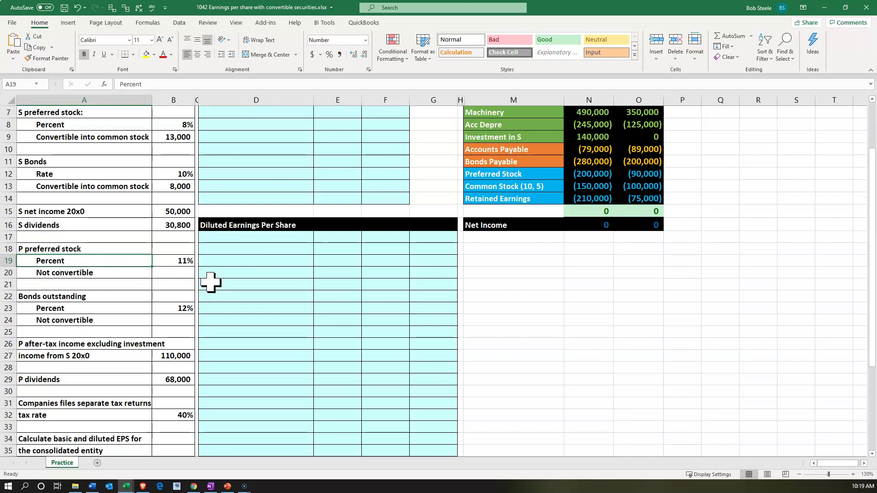
left_click(189, 275)
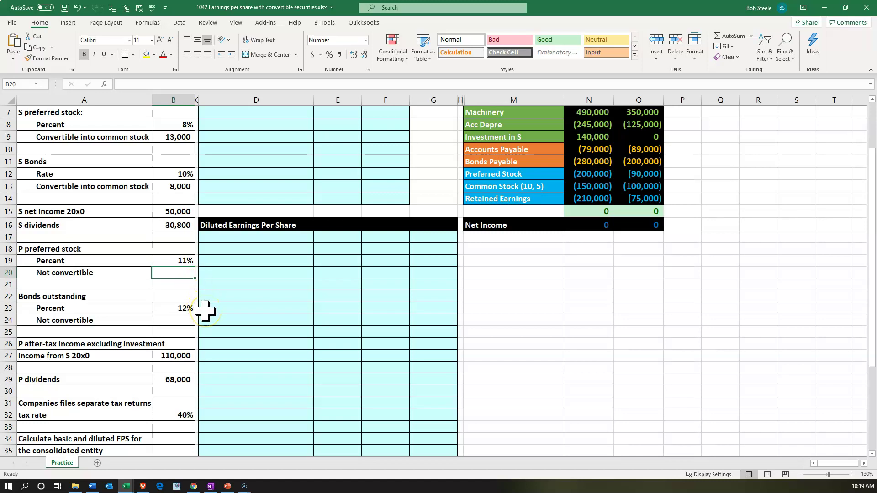
scroll(424, 187, "up", 2)
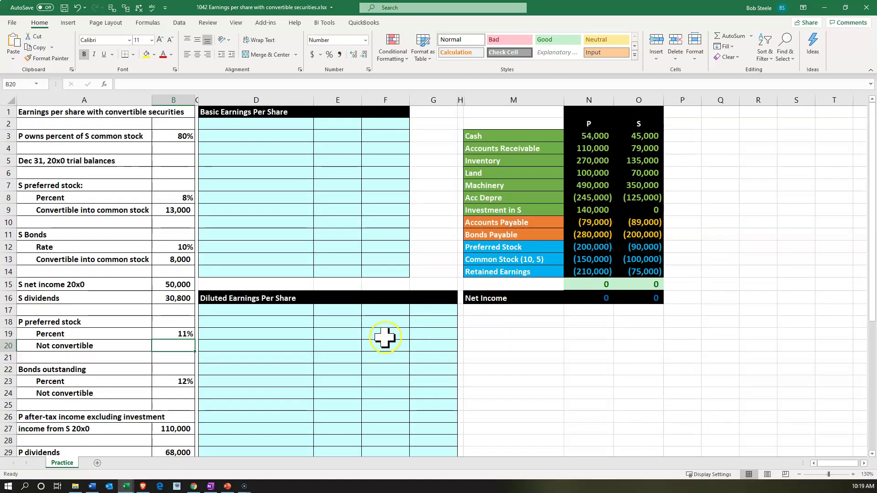
scroll(385, 337, "down", 2)
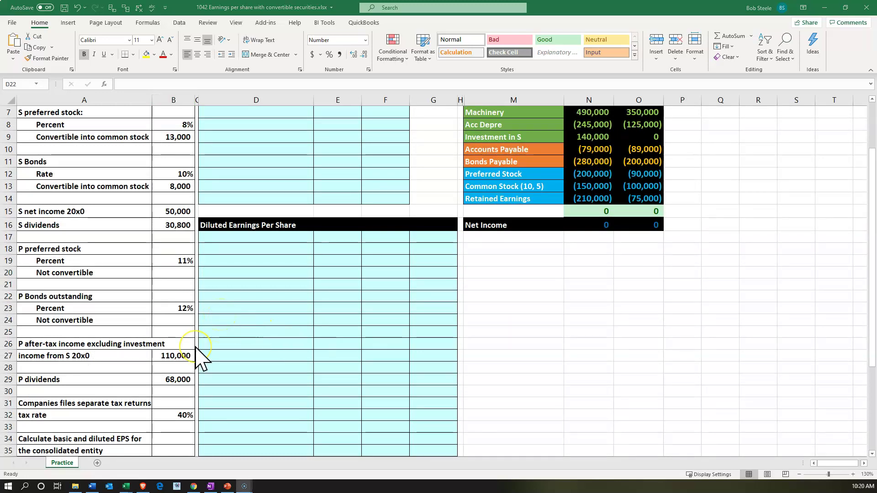
scroll(196, 358, "down", 2)
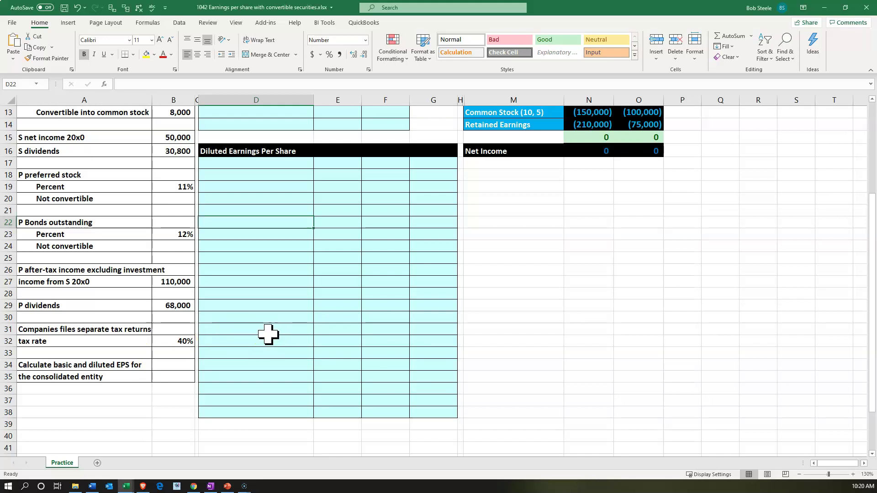
scroll(267, 334, "up", 4)
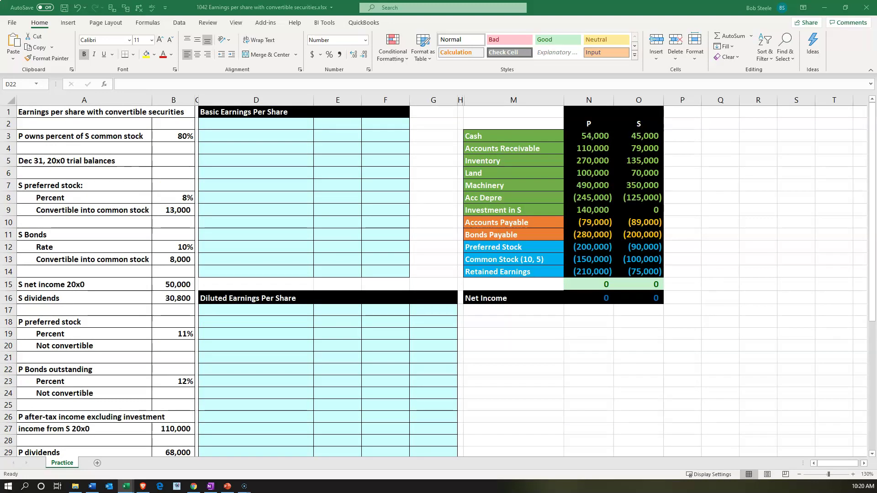
Step: Paste the copied label "P income from operations" into D2 under Basic Earnings Per Share
key("ctrl+c")
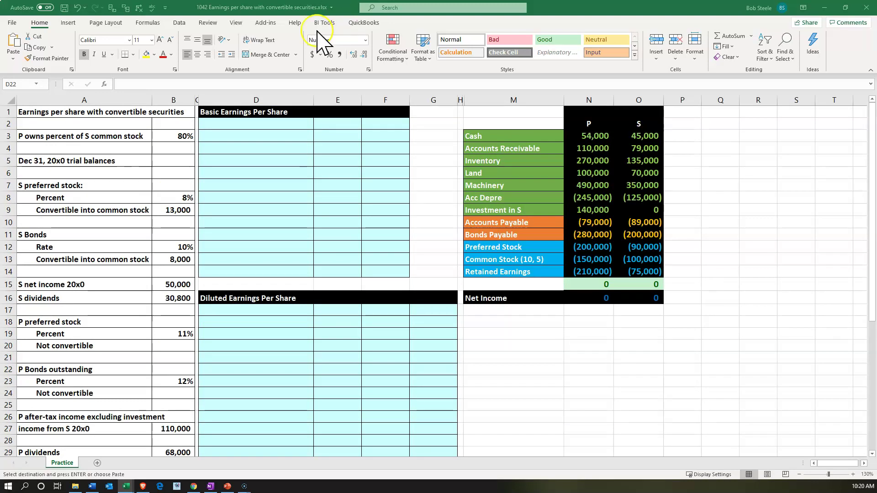
left_click(249, 128)
key("ctrl+v")
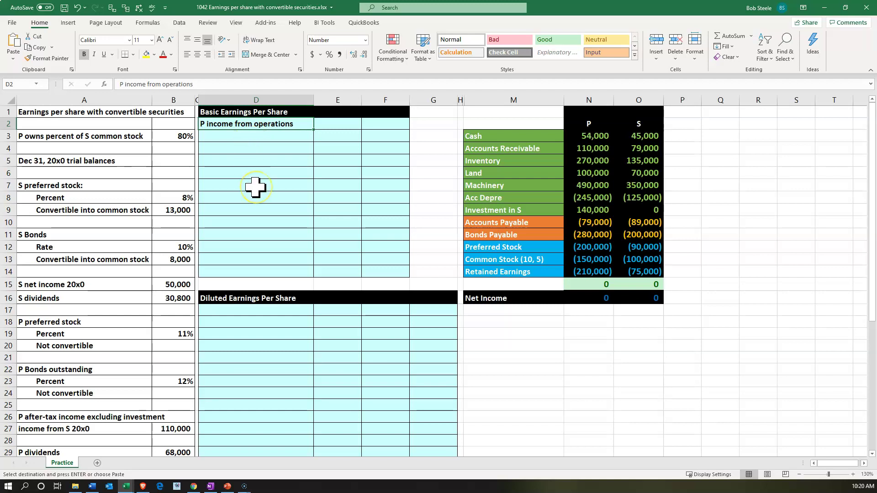
Step: Enter a formula in F2 linking to P's after-tax income excluding investment income from S in B27
key("Right")
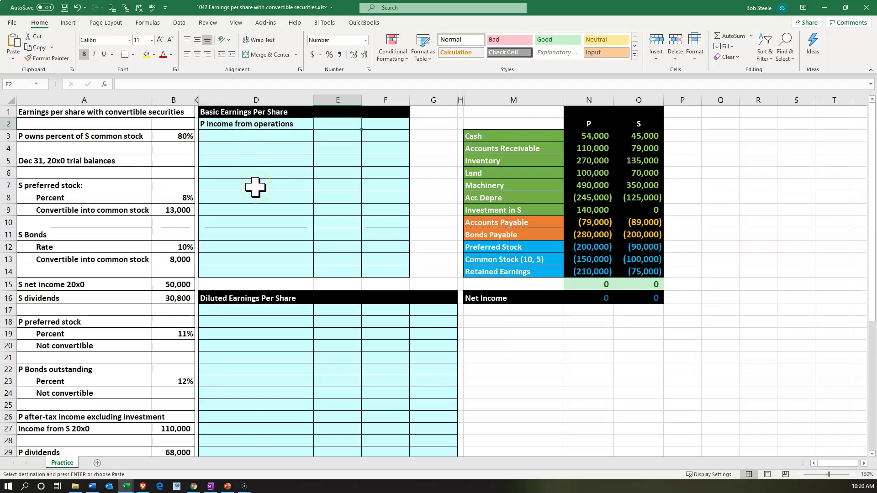
key("Right")
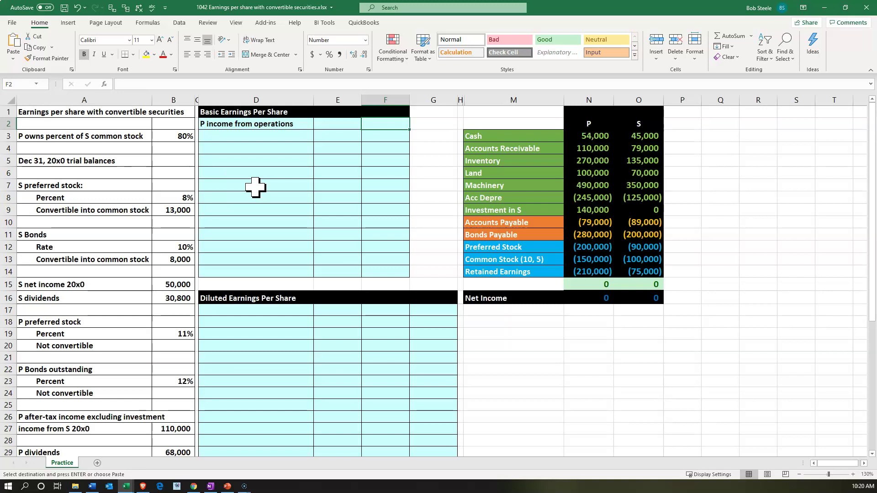
type("=")
key("Down")
key("Down")
key("Down")
key("Down")
key("Down")
key("Down")
key("Down")
key("Down")
key("Down")
key("Down")
key("Down")
key("Down")
key("Down")
key("Down")
key("Down")
key("Down")
key("Down")
key("Down")
key("Down")
key("Down")
key("Left")
key("Left")
key("Left")
key("Left")
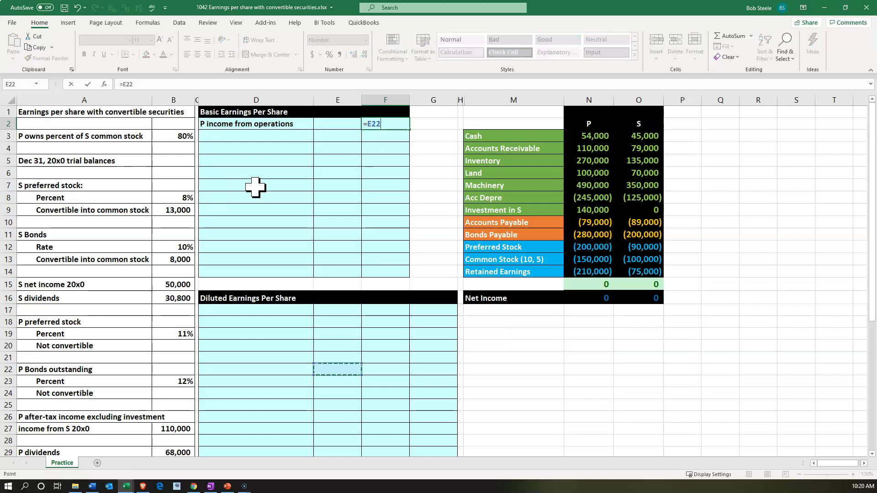
key("Down")
key("Down")
key("Down")
key("Down")
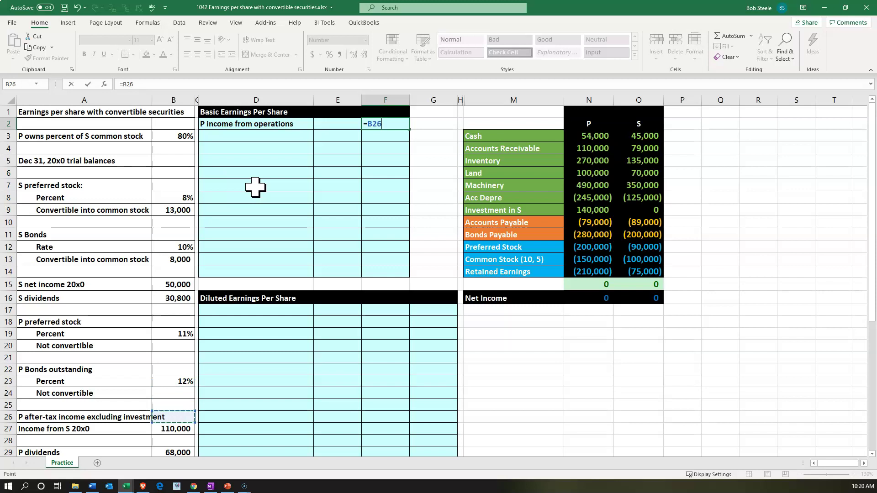
key("Down")
key("Return")
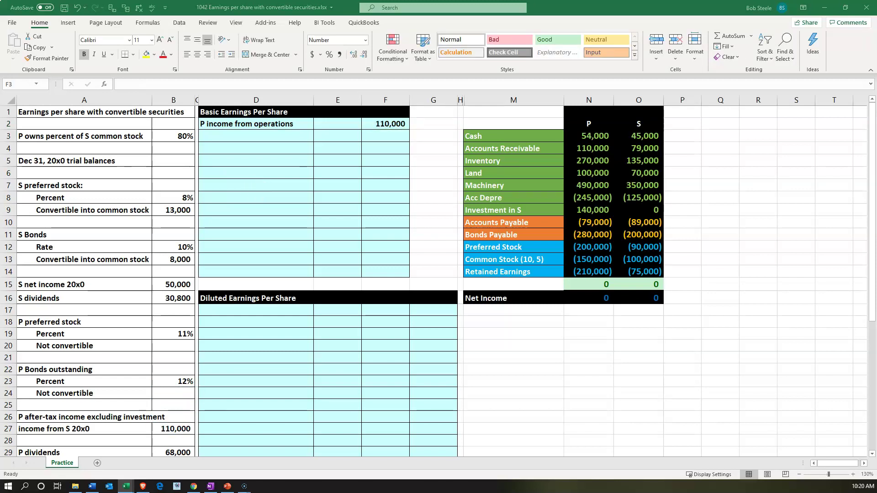
Step: Paste the copied label "S net income" into D3 of the Basic Earnings Per Share table
key("ctrl+c")
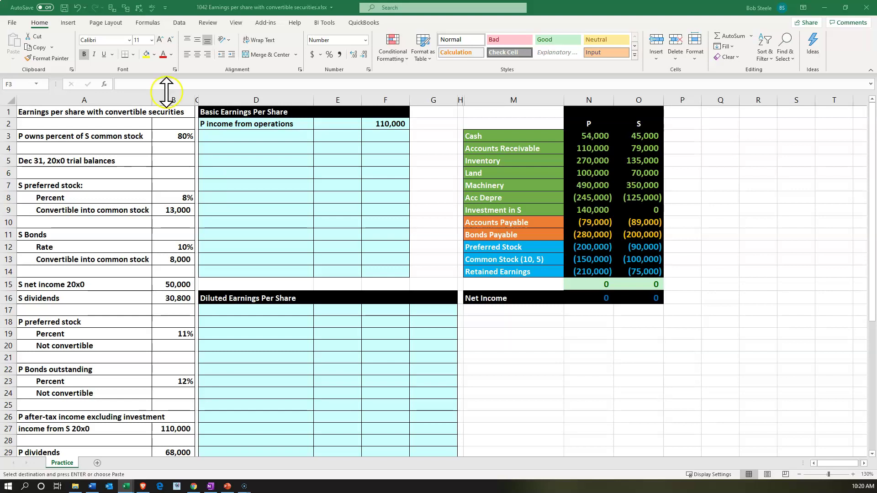
left_click(233, 132)
key("ctrl+v")
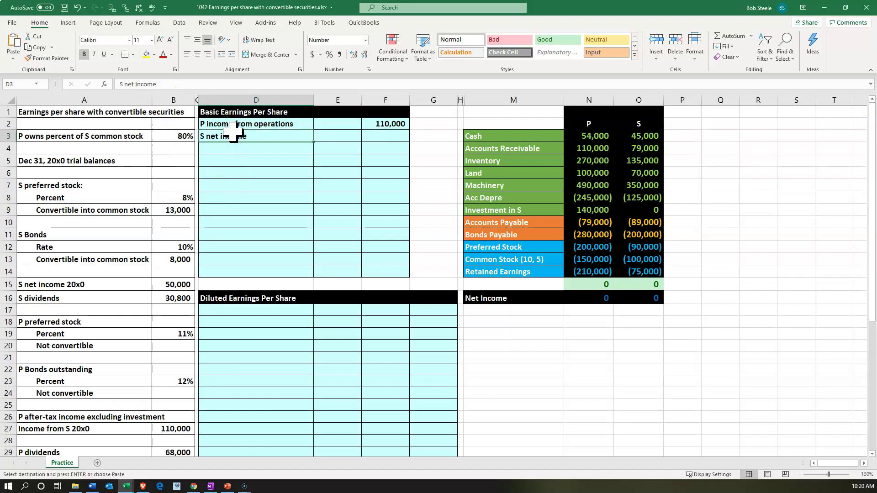
Step: Enter the formula =B15 in E3 to bring in S's 20x0 net income
key("Right")
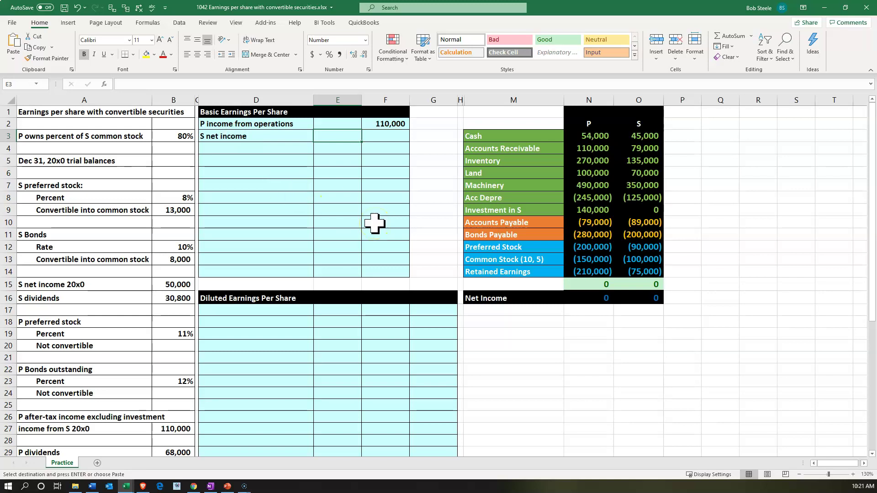
type("=")
key("Down")
key("Down")
key("Down")
key("Down")
key("Down")
key("Down")
key("Down")
key("Down")
key("Down")
key("Down")
key("Down")
key("Left")
key("Left")
key("Left")
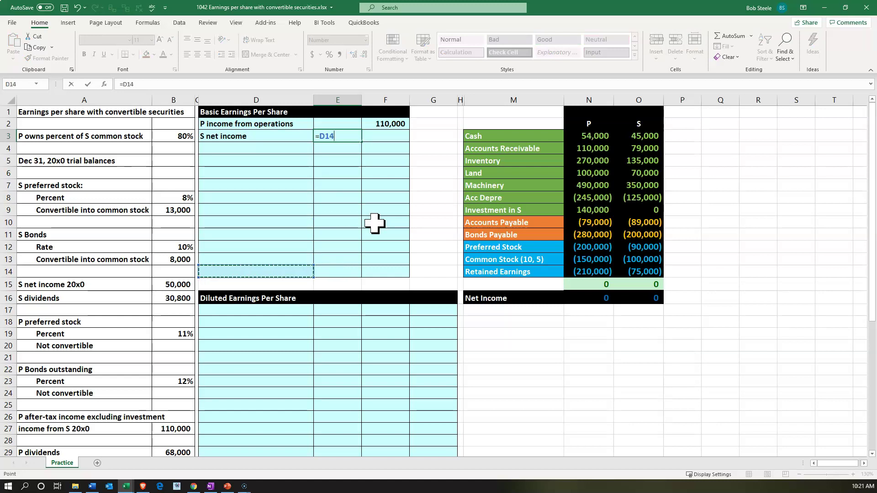
key("Down")
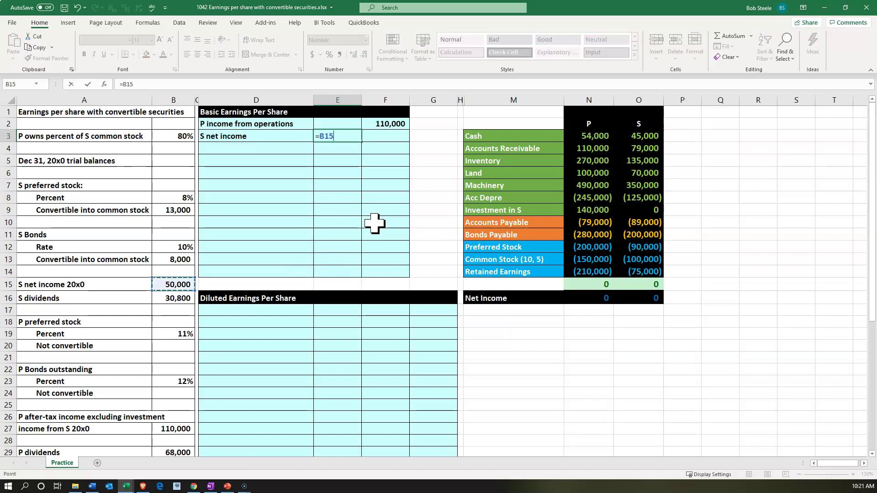
key("Return")
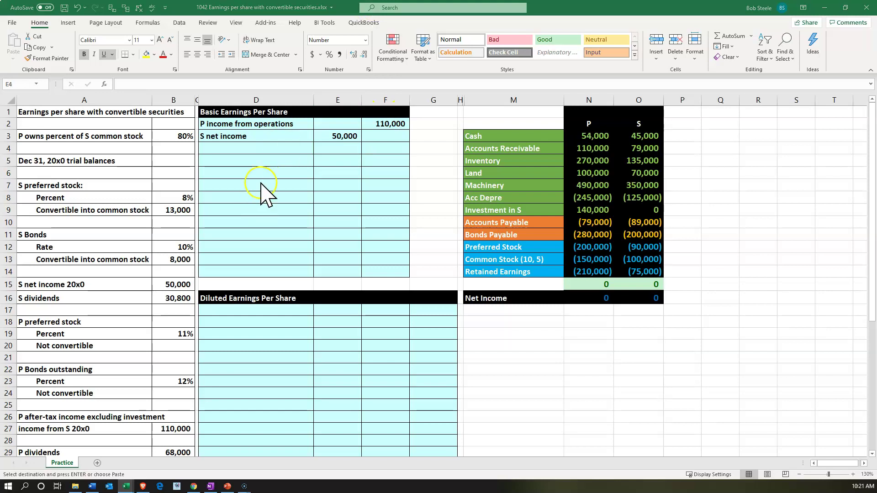
Step: Paste the copied label "Preferred dividends" into D4 of the Basic Earnings Per Share table
left_click(256, 147)
key("ctrl+v")
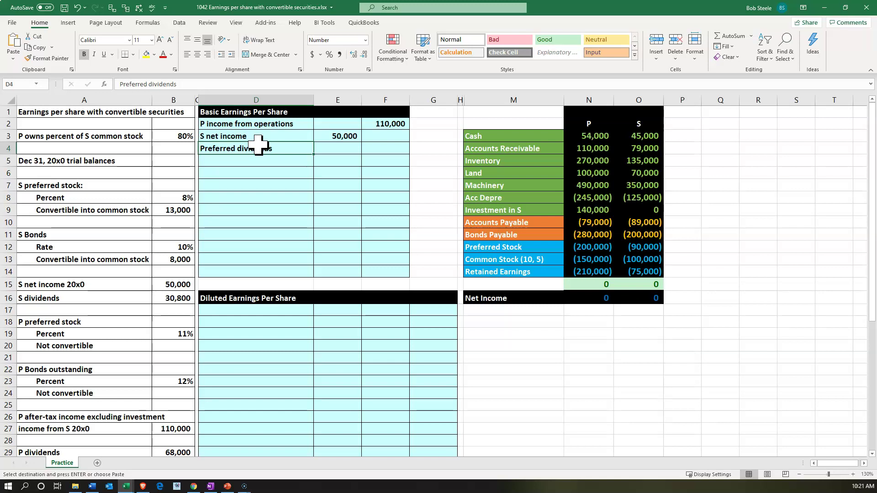
key("Escape")
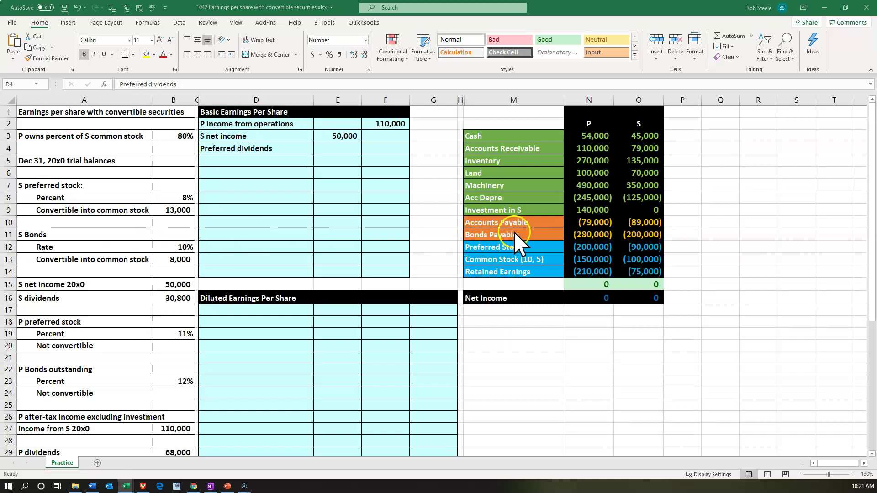
Step: Calculate S's preferred dividends in E4 by multiplying S's preferred stock balance in O12 by the preferred percentage in B8
left_click(638, 124)
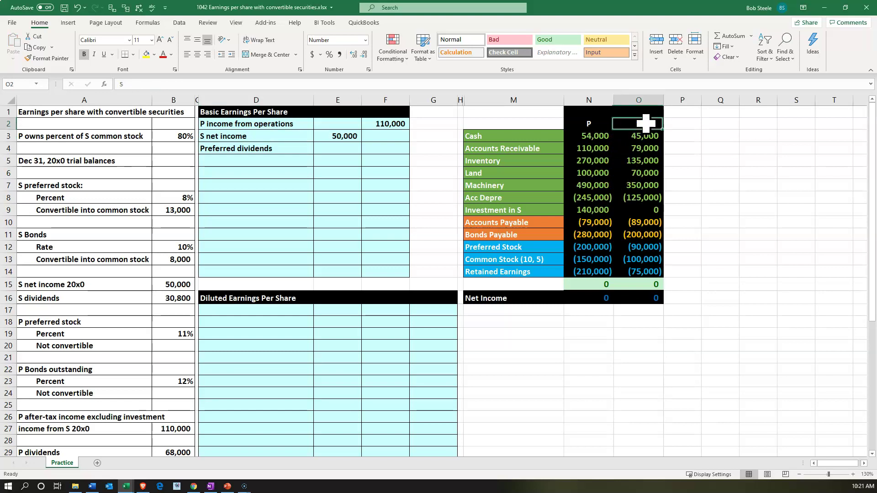
left_click(676, 245)
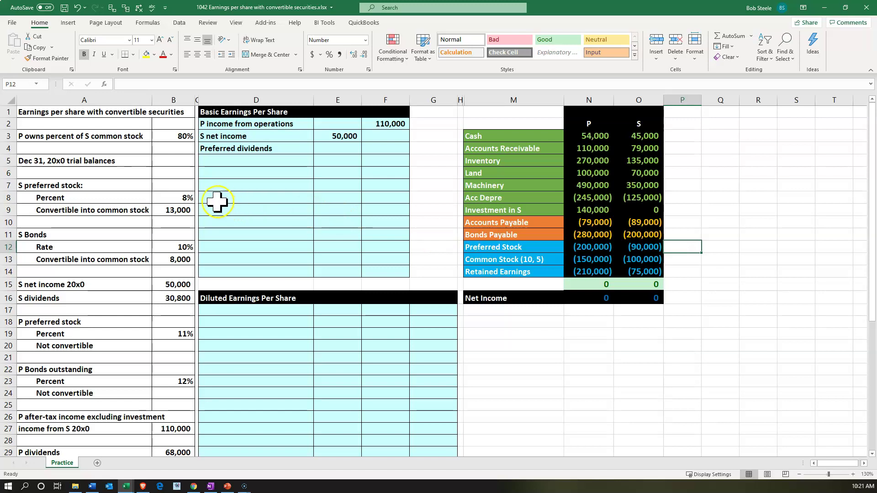
left_click(348, 149)
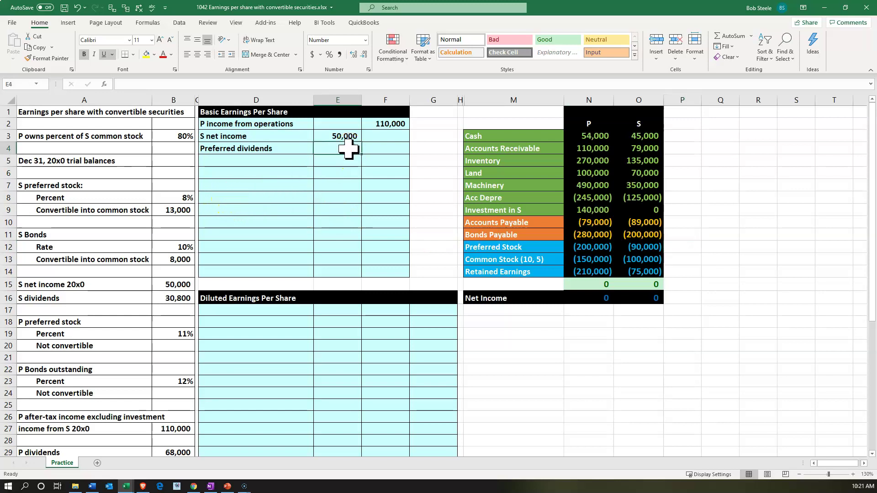
type("=")
key("Down")
key("Down")
key("Down")
key("Down")
key("Down")
key("Down")
key("Down")
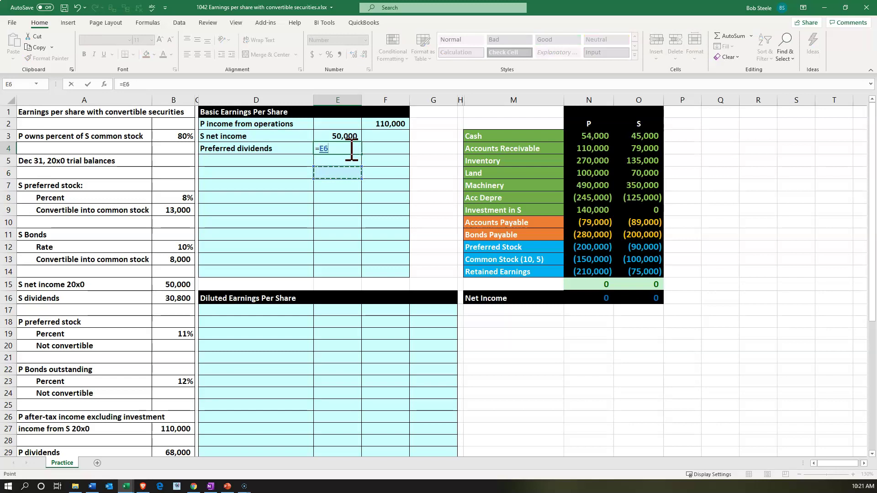
key("Down")
key("Down")
key("Down")
key("Right")
key("Right")
key("Right")
key("Right")
key("Right")
key("Right")
key("Up")
key("Up")
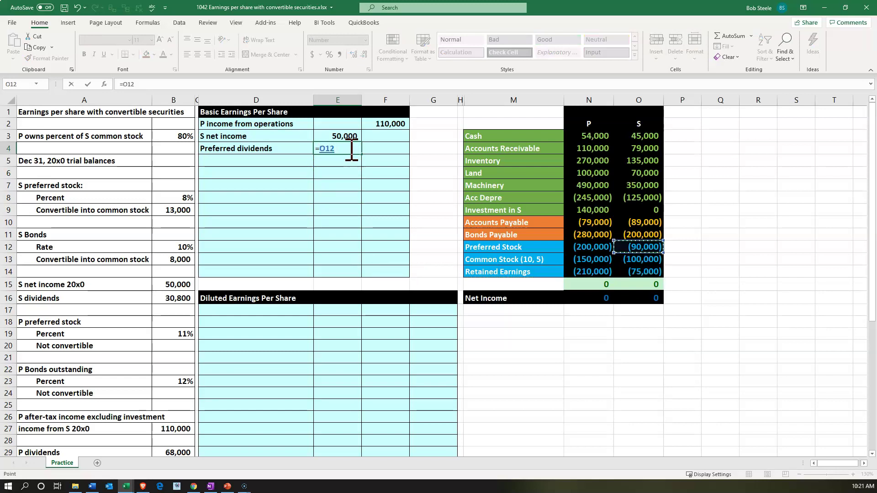
type("*")
key("Left")
key("Left")
key("Left")
key("Down")
key("Down")
key("Down")
key("Down")
key("Return")
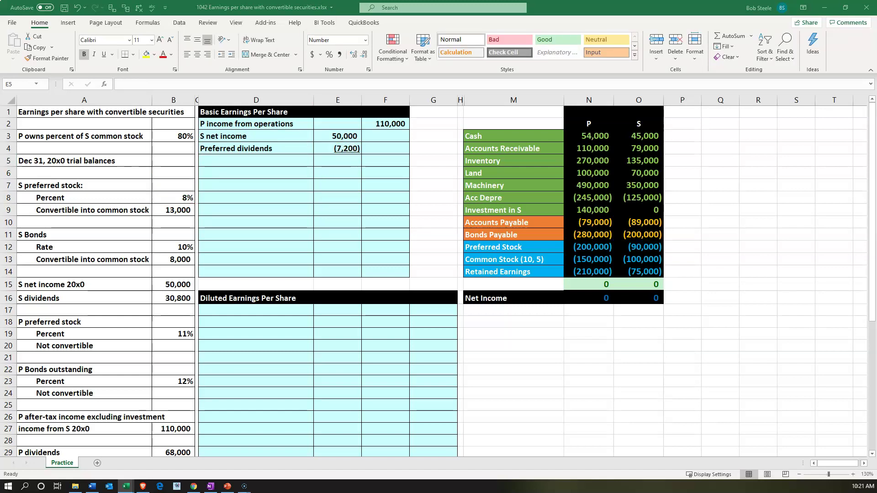
Step: Paste the copied label "Earnings available" into D5 of the Basic Earnings Per Share table
key("ctrl+c")
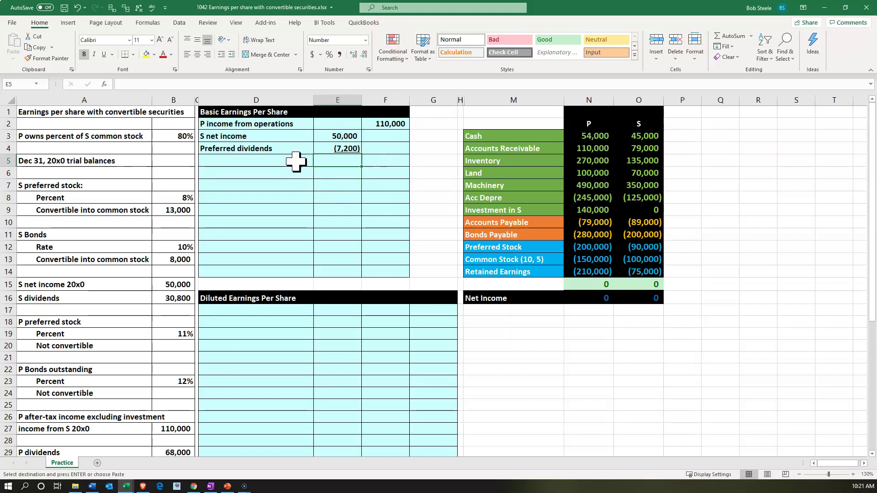
left_click(296, 160)
key("ctrl+v")
key("Tab")
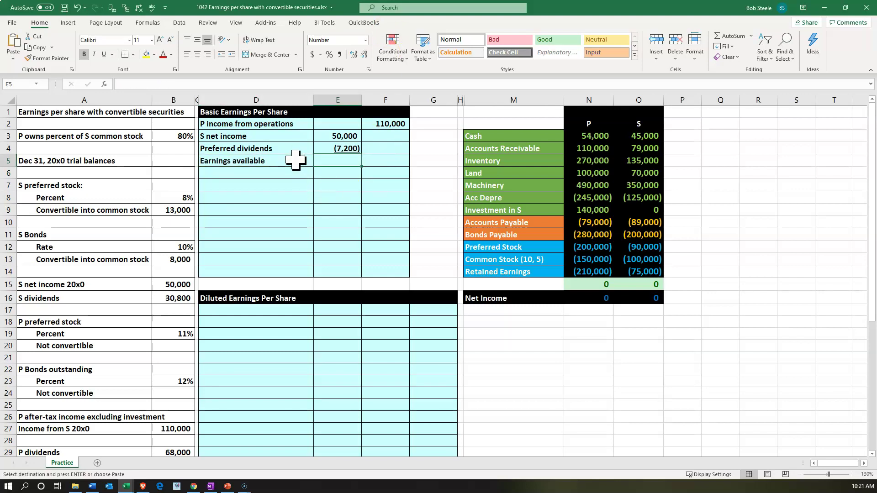
Step: Calculate S's earnings available in E5 by summing net income and preferred dividends in E3:E4
type("=sum")
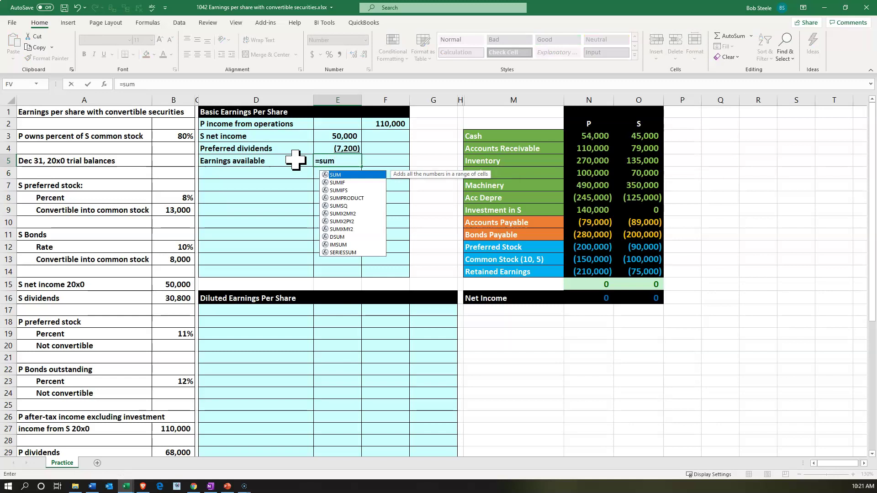
type("(")
key("Up")
key("Up")
key("shift+Down")
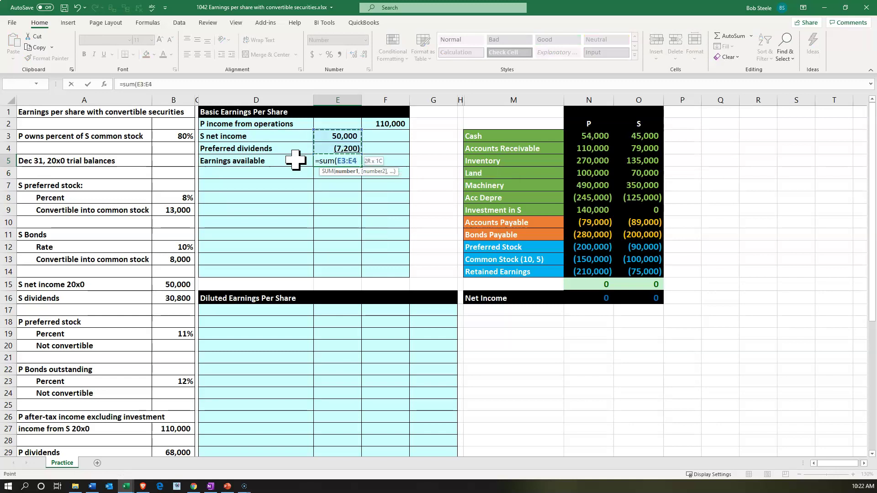
key("Return")
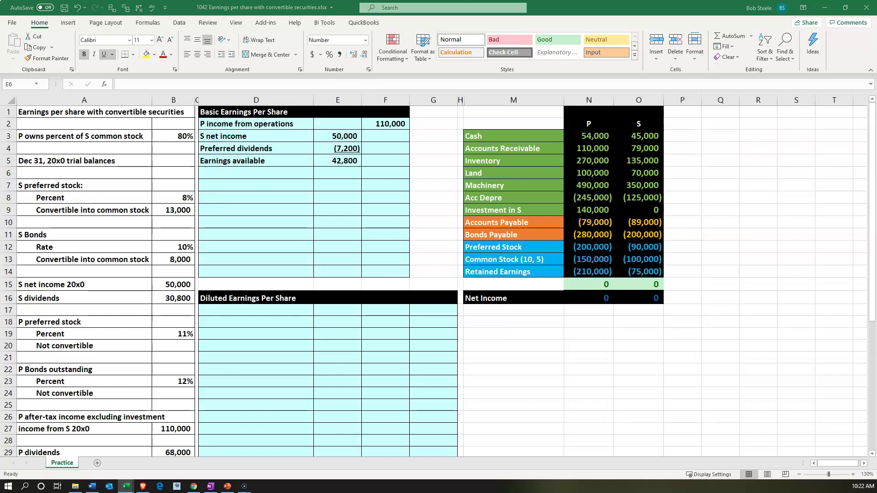
Step: Paste the copied label "S shares outstanding" into D6 of the Basic Earnings Per Share table
key("ctrl+c")
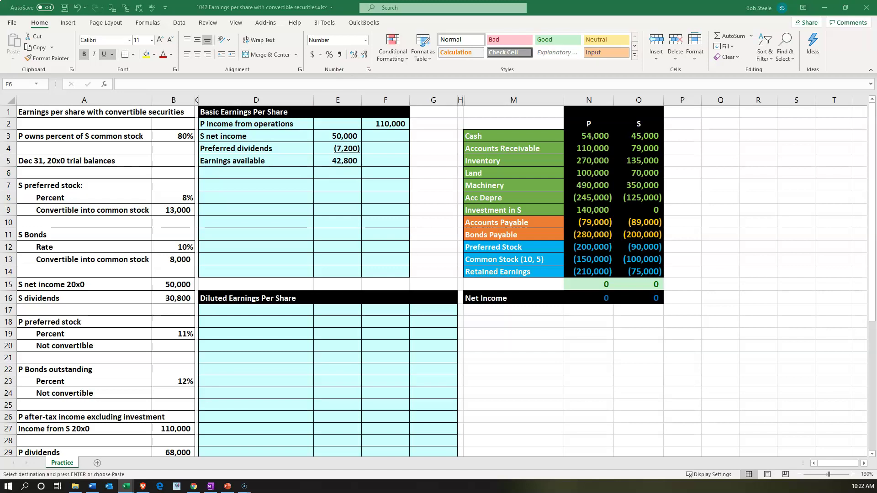
left_click(267, 171)
key("ctrl+v")
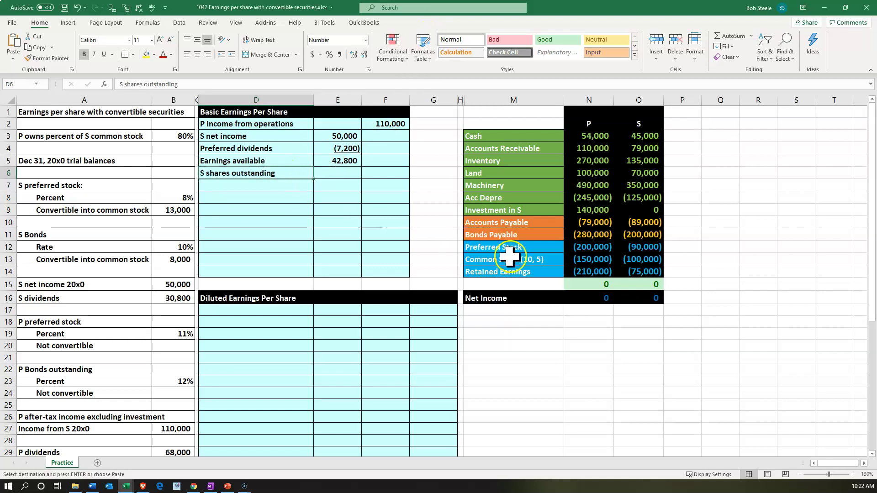
Step: Calculate S's shares outstanding in E6 with -O13/5, dividing S's common stock balance by the $5 par value
left_click(635, 259)
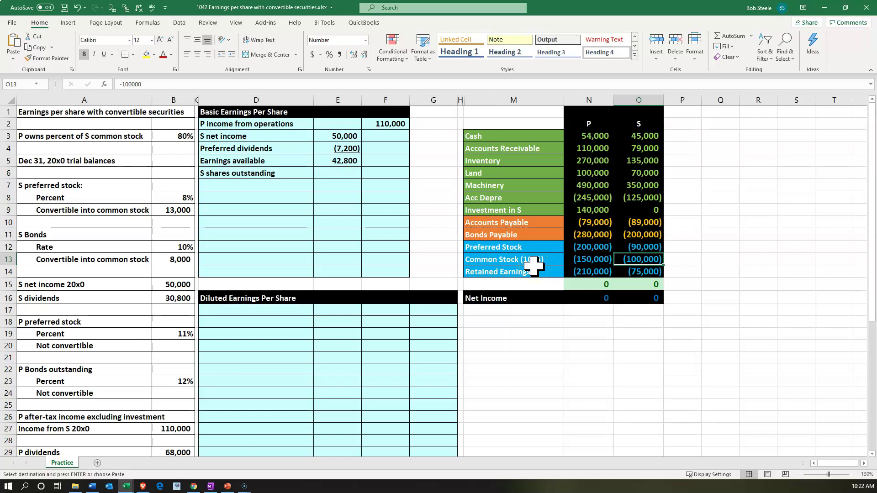
left_click(357, 176)
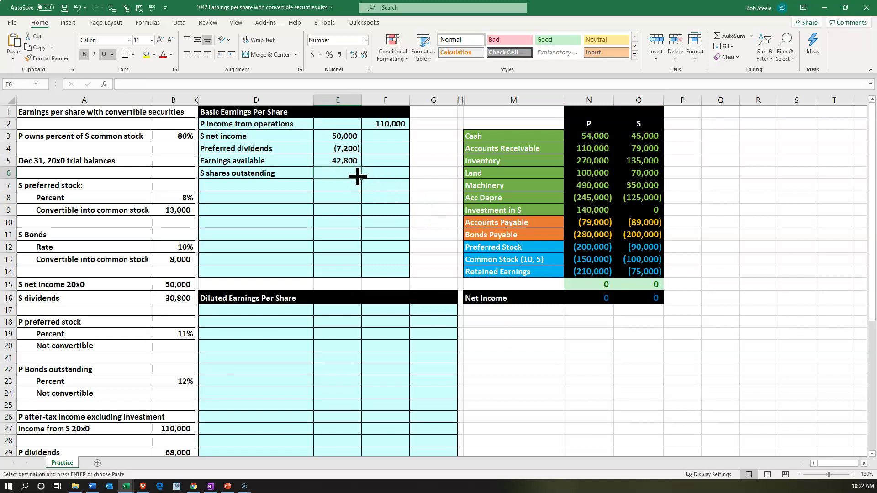
type("-")
key("Right")
key("Right")
key("Right")
key("Right")
key("Right")
key("Down")
key("Down")
key("Down")
key("Down")
key("Down")
key("Down")
key("Down")
key("Right")
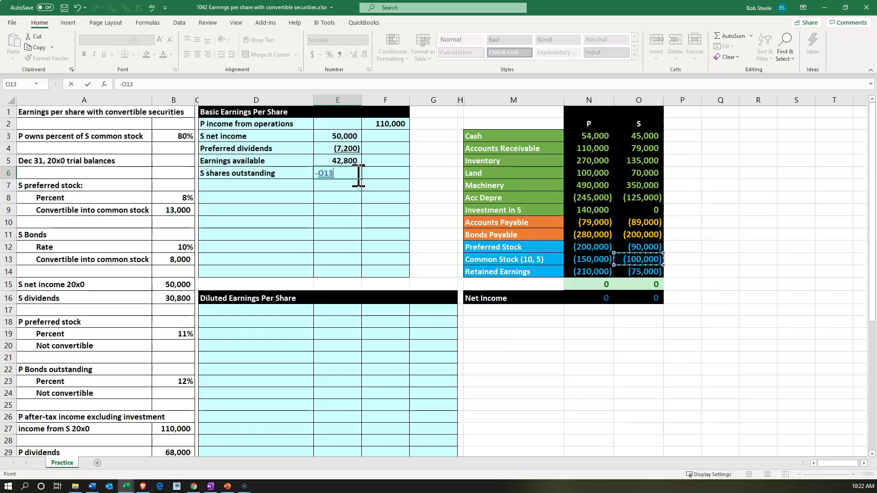
type("/5")
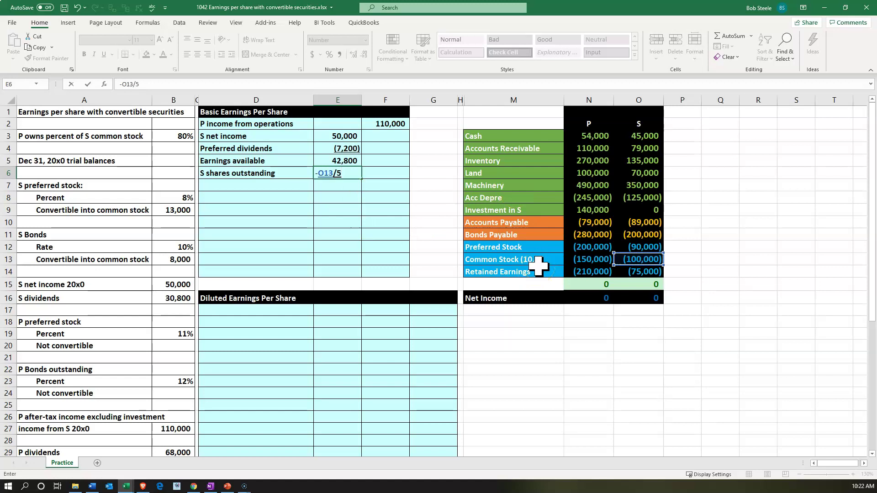
key("Return")
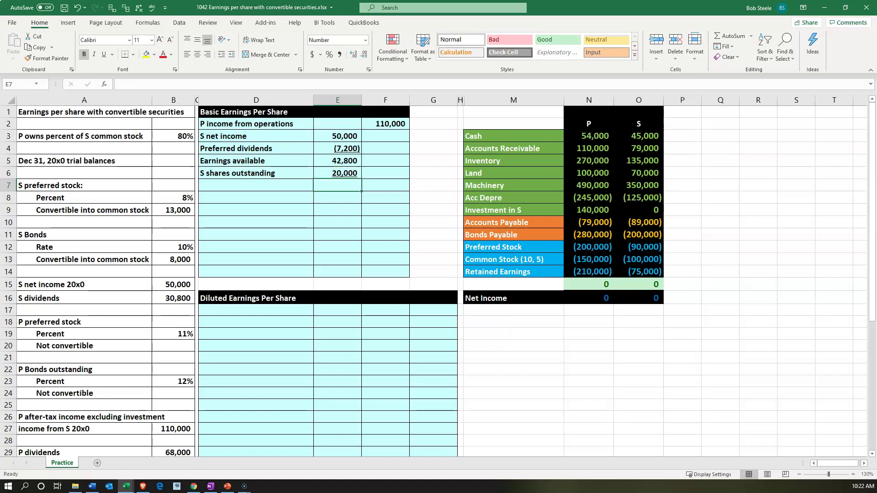
Step: Enter the label "EPS for S" in D7 of the Basic Earnings Per Share table
key("ctrl+c")
left_click(244, 184)
type("EPS for S")
key("Tab")
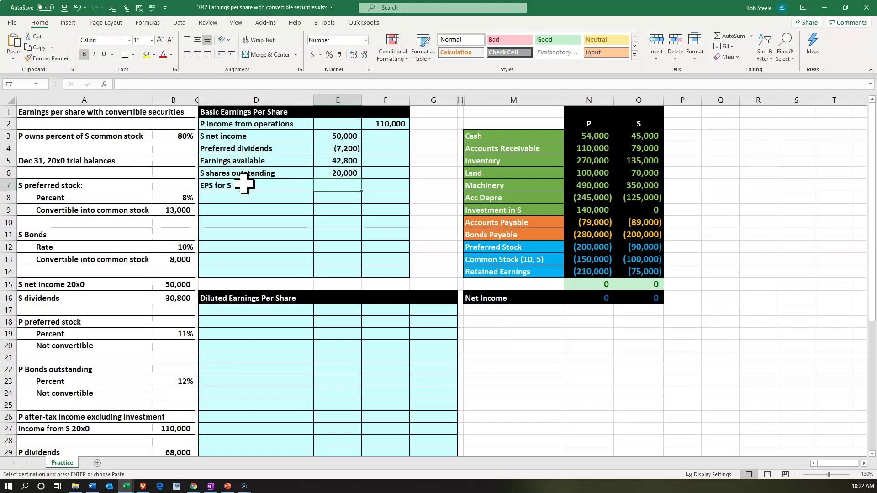
Step: Calculate EPS for S in E7 by dividing earnings available in E5 by shares outstanding in E6
type("=")
key("Up")
key("Up")
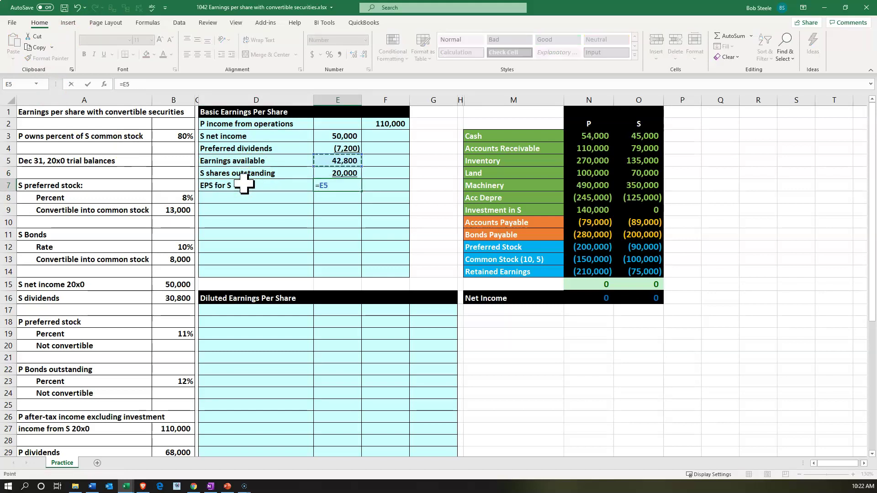
type("/")
key("Up")
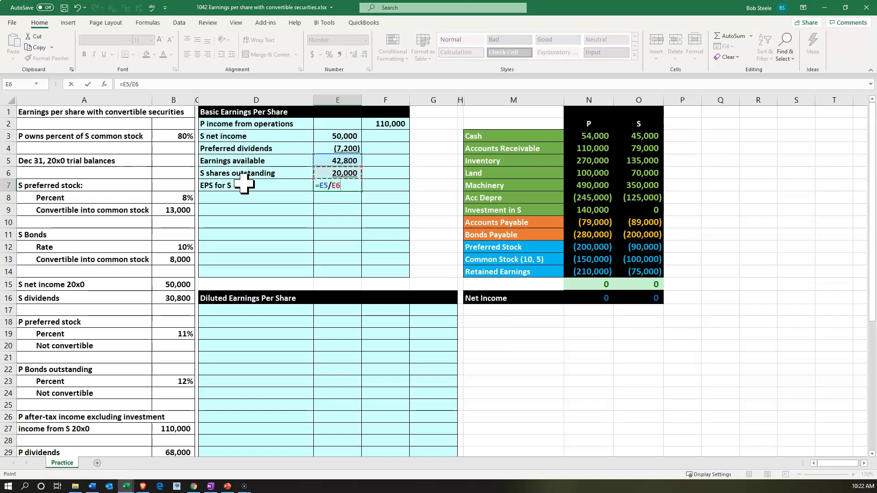
key("Return")
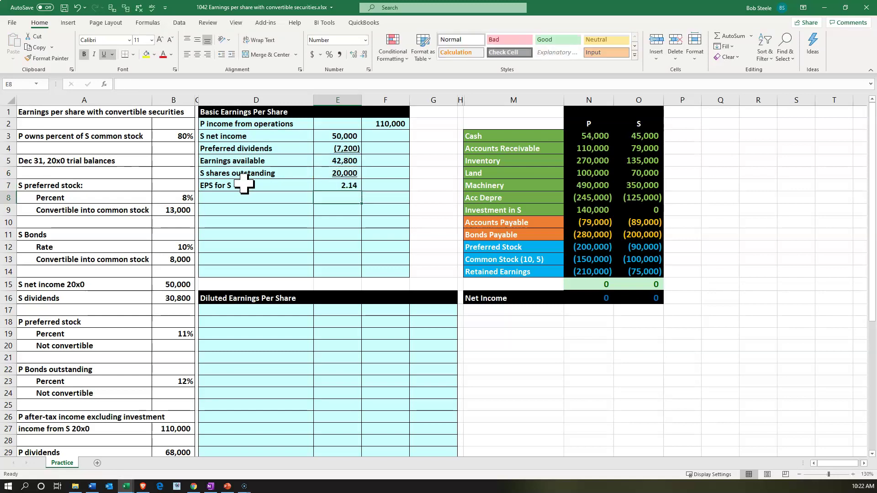
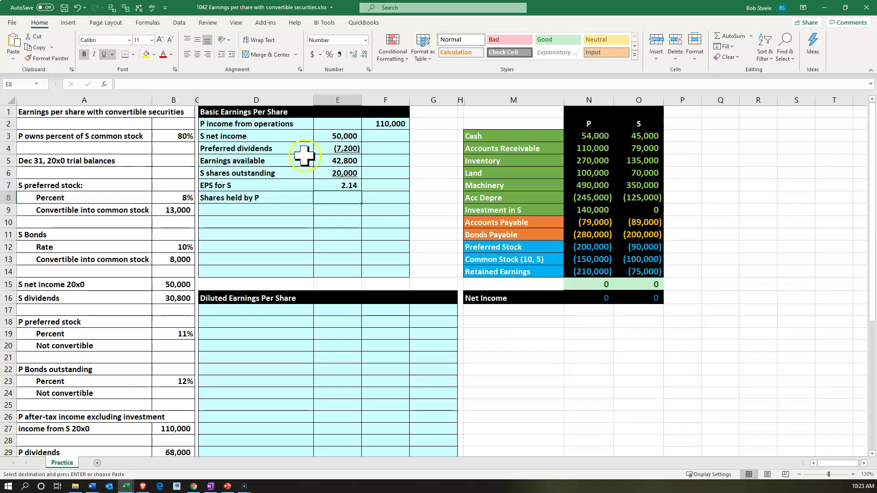
Step: Calculate the shares held by P in E8 by multiplying S's shares outstanding in E6 by P's ownership percent in B3
left_click(324, 170)
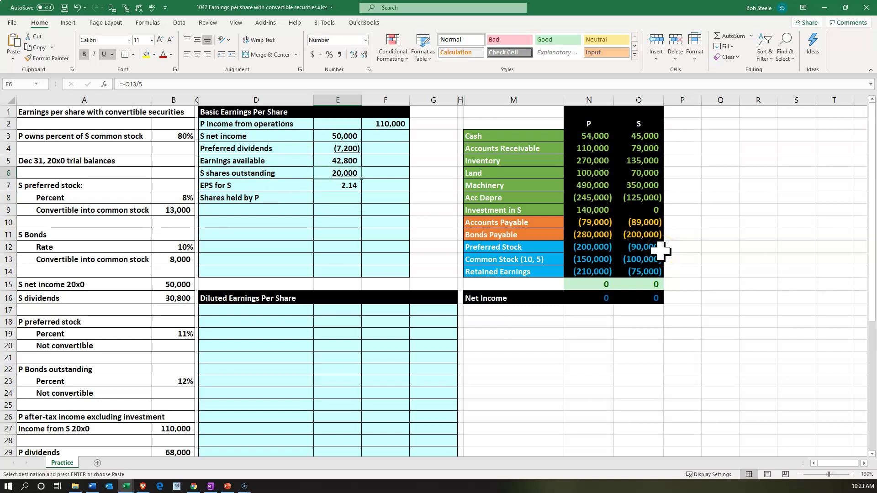
left_click(335, 198)
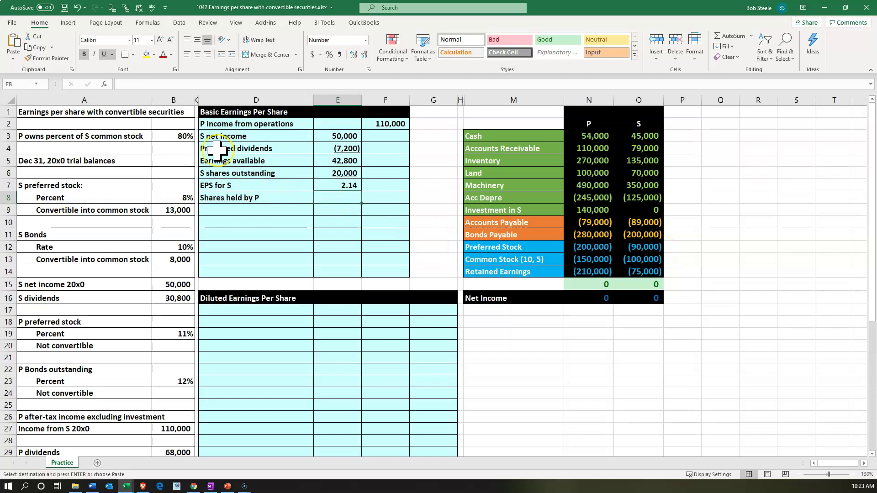
type("=")
key("Up")
key("Up")
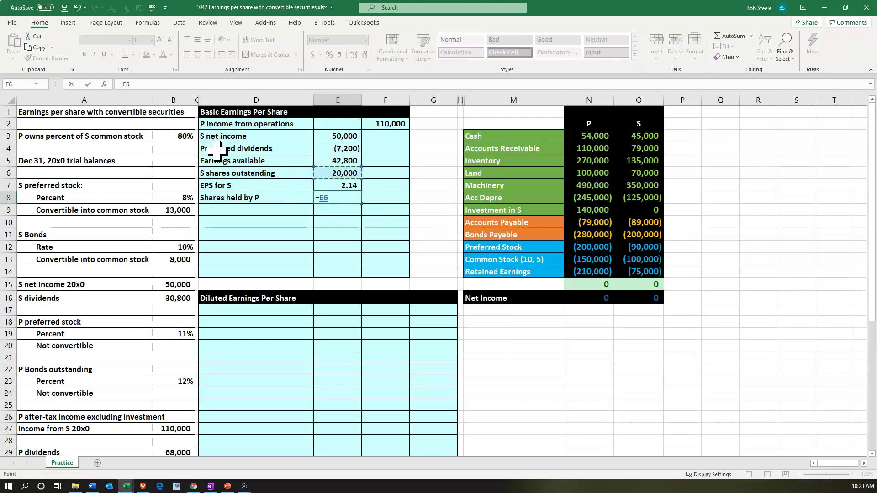
type("*")
key("Left")
key("Left")
key("Left")
key("Up")
key("Up")
key("Up")
key("Up")
key("Up")
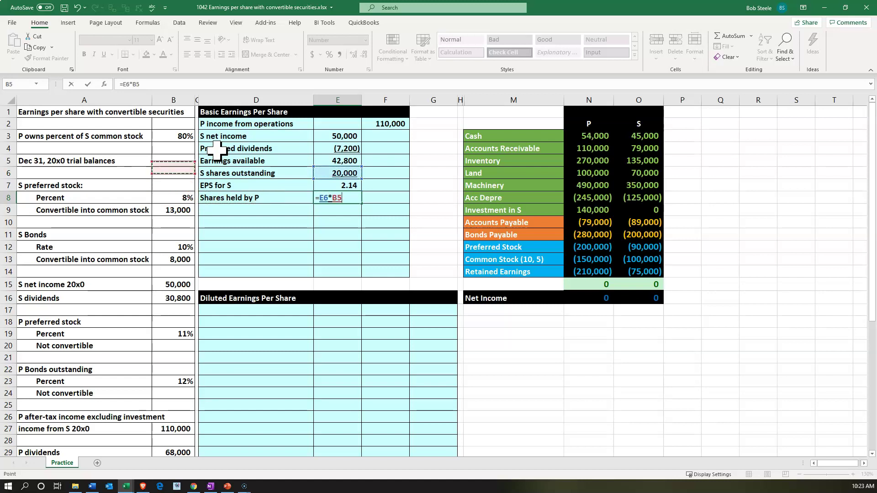
key("Return")
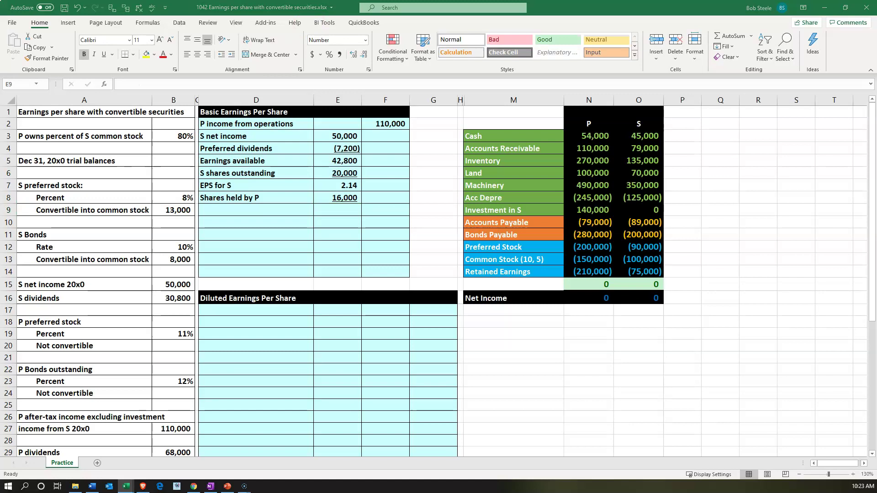
Step: Paste the copied label "Contribution to P earnings" into D9 of the Basic Earnings Per Share table
key("ctrl+c")
left_click(245, 210)
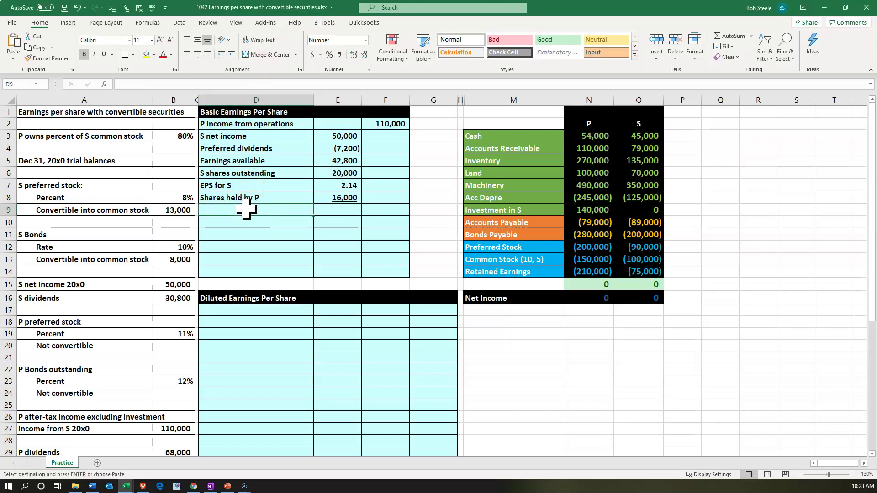
key("ctrl+v")
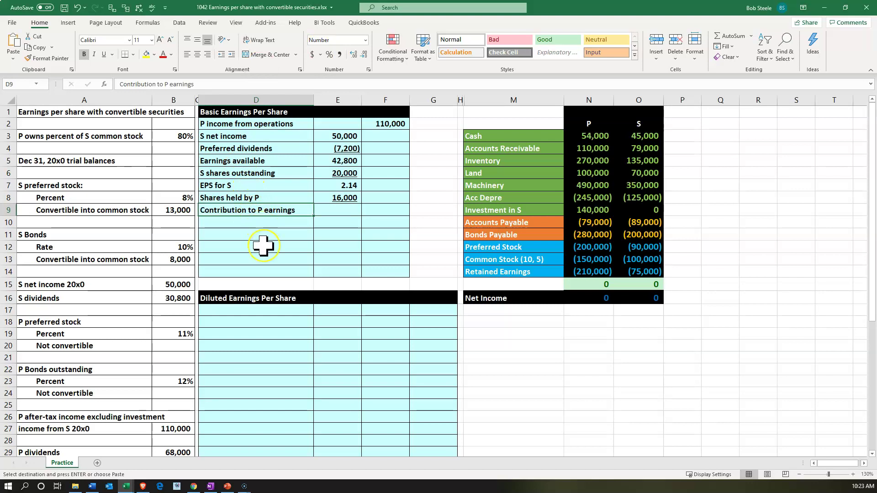
Step: Calculate the contribution to P earnings in F9 by multiplying EPS for S in E7 by shares held by P in E8
key("Right")
key("Right")
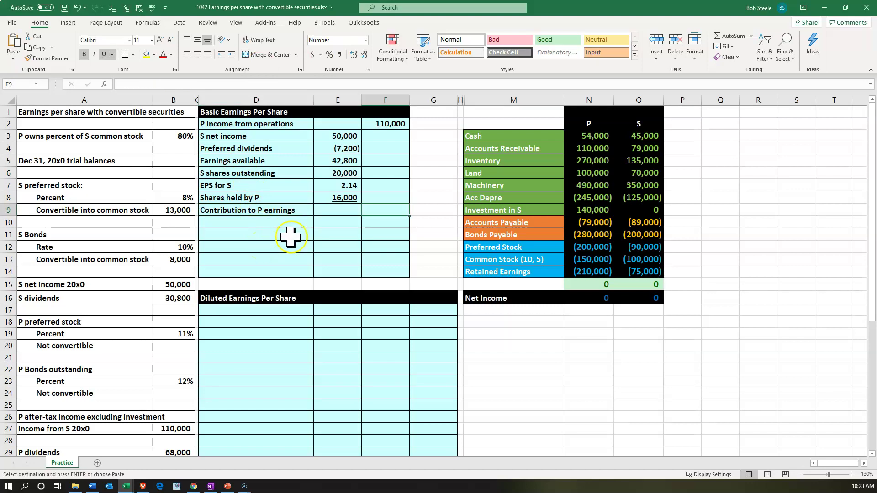
type("=")
left_click(317, 187)
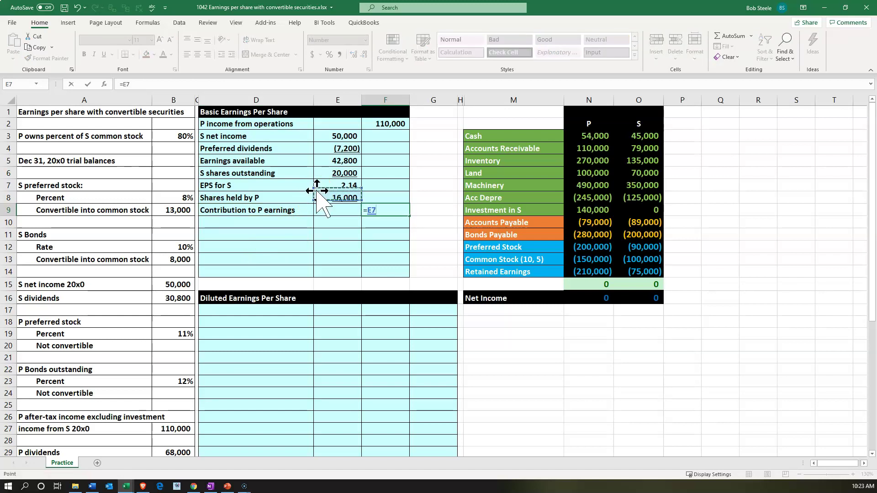
type("*")
left_click(318, 196)
key("Return")
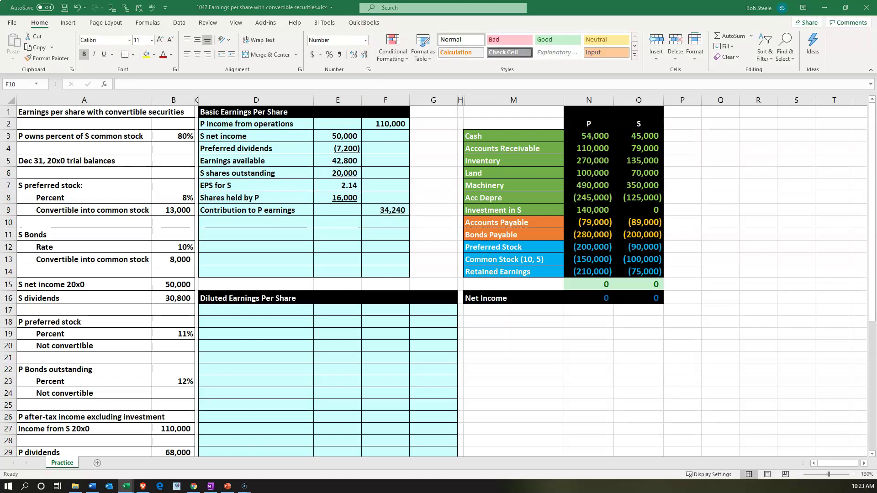
Step: Paste the copied label "Total earnings of P" into D10 of the Basic Earnings Per Share table
key("ctrl+c")
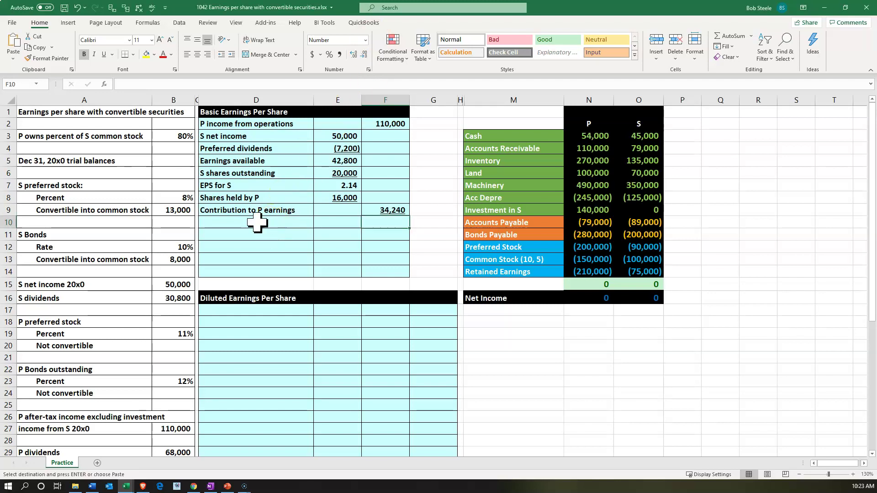
left_click(256, 222)
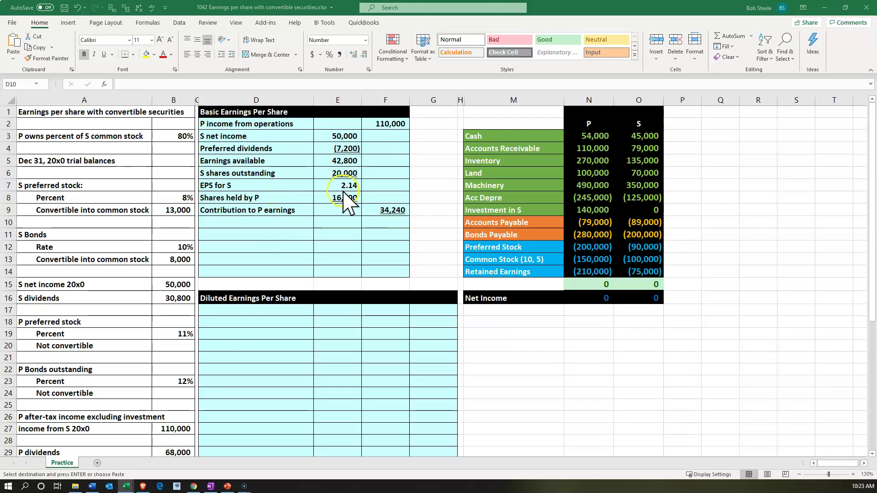
left_click(274, 223)
key("ctrl+v")
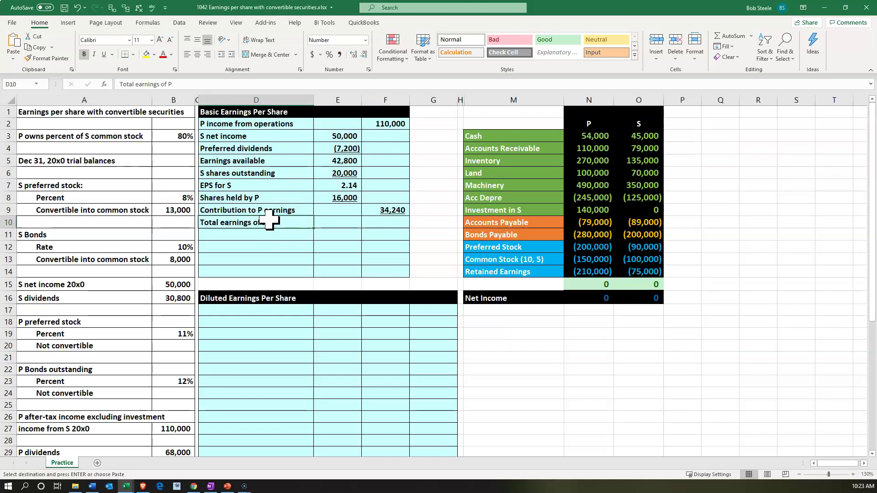
Step: Calculate the total earnings of P in F10 by summing F2:F9
key("Right")
key("Right")
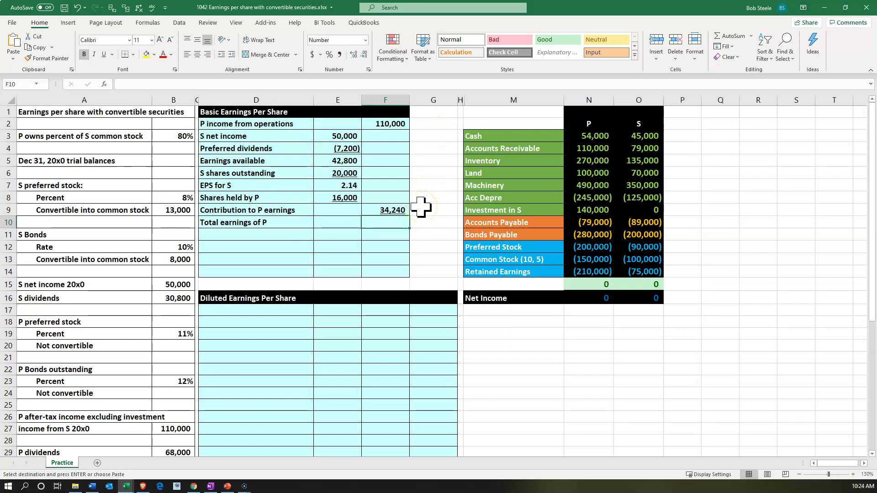
type("=sum(")
key("Up")
key("shift+Up")
key("shift+Up")
key("shift+Up")
key("shift+Up")
key("shift+Up")
key("shift+Up")
key("shift+Up")
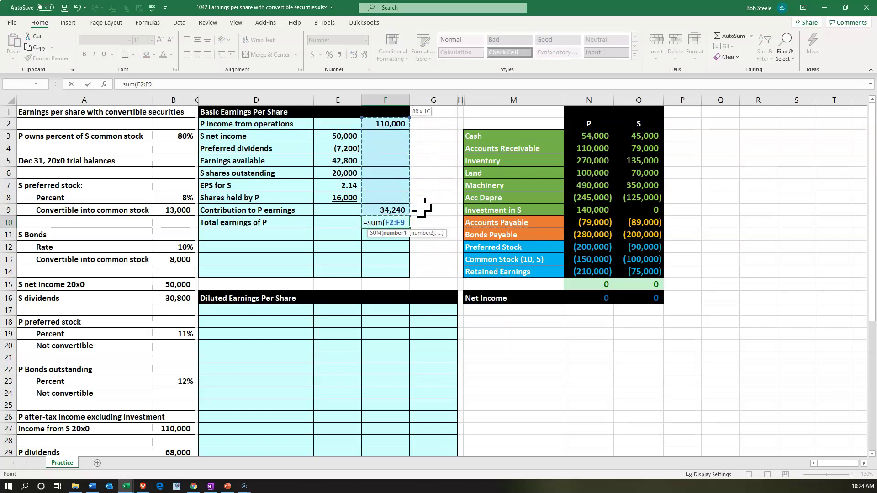
key("Return")
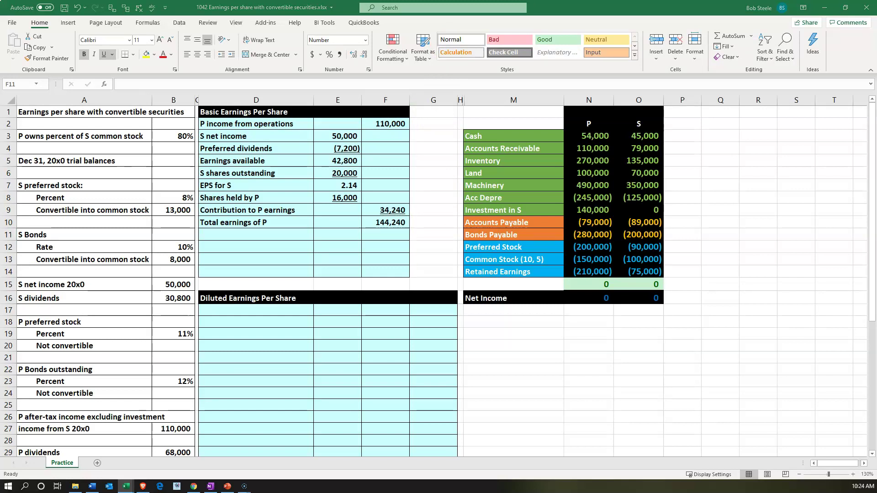
Step: Paste the copied label for P's preferred dividends into D11 of the Basic Earnings Per Share table
left_click(272, 233)
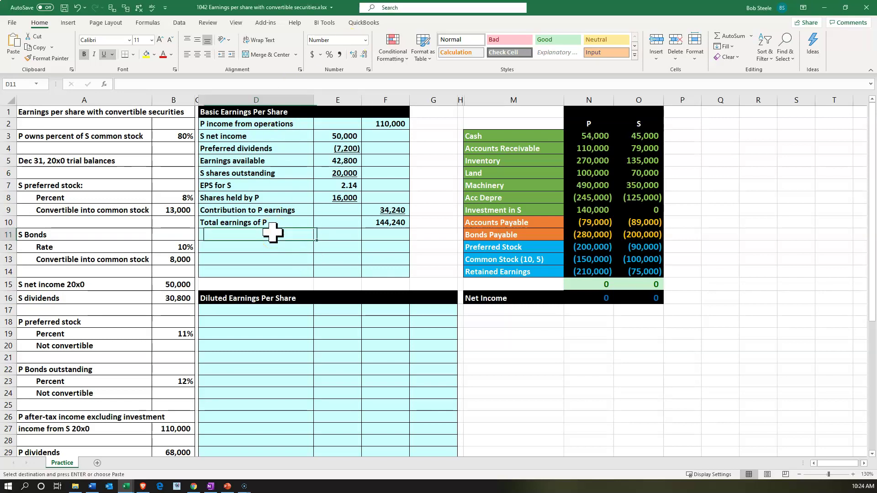
key("ctrl+v")
key("Right")
key("Right")
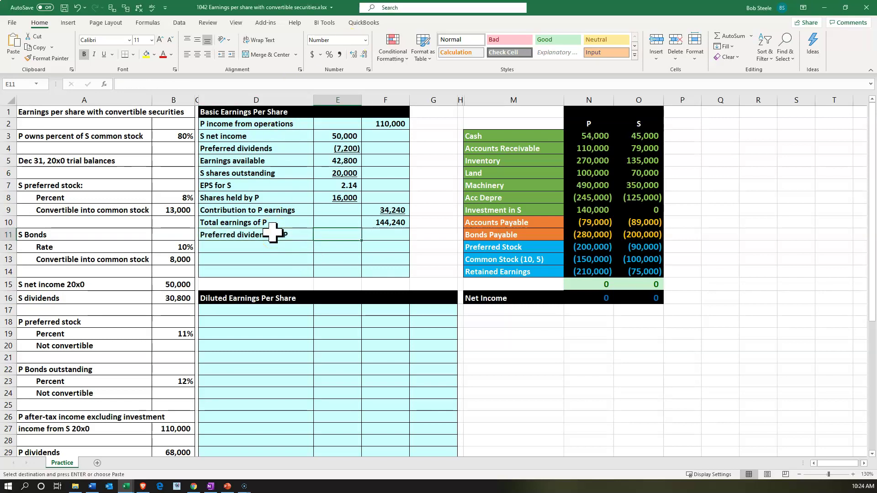
Step: Calculate the preferred dividends of P in F11 by multiplying P's preferred stock in N12 by the percent in B19
scroll(273, 233, "down", 3)
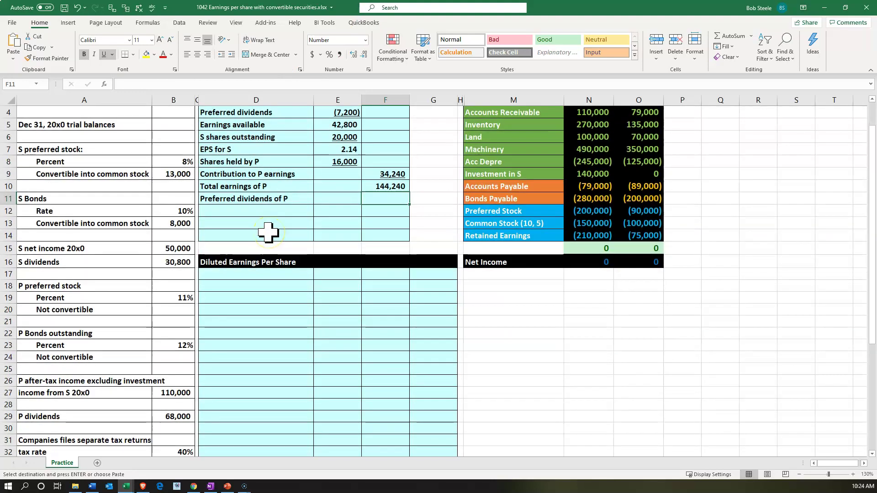
scroll(268, 232, "down", 1)
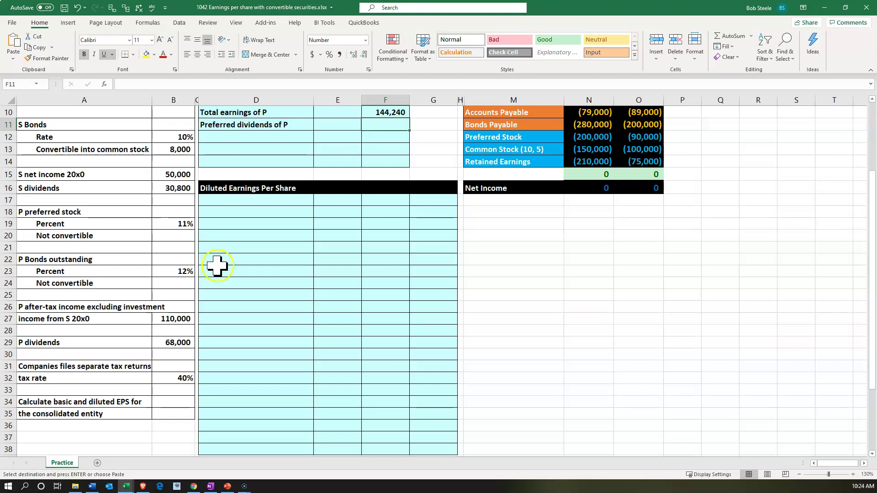
scroll(569, 143, "up", 3)
scroll(568, 144, "up", 1)
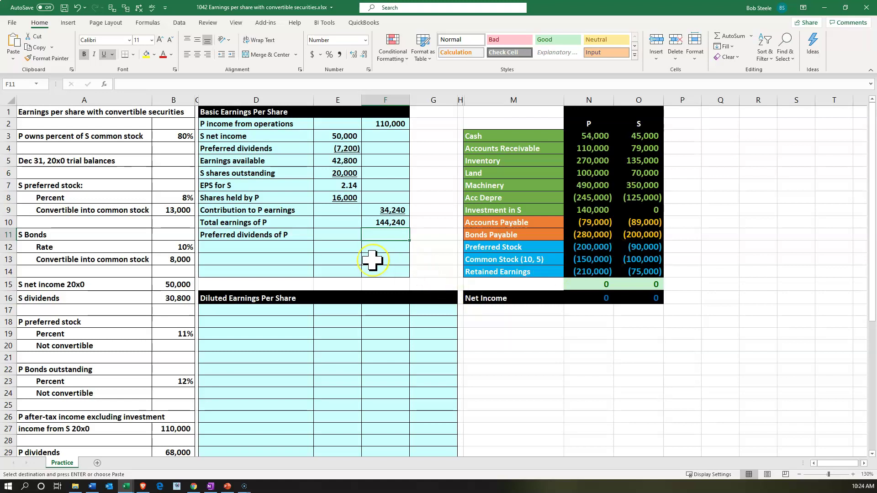
type("=")
key("Right")
key("Right")
key("Right")
key("Right")
key("Down")
type("*")
key("Down")
key("Down")
key("Down")
key("Down")
key("Down")
key("Down")
key("Down")
key("Down")
key("Down")
key("Down")
key("Down")
key("Down")
key("Down")
key("Down")
key("Down")
key("Down")
key("Down")
key("Down")
key("Down")
key("Down")
key("Left")
key("Left")
key("Left")
key("Left")
key("Up")
key("Up")
key("Down")
key("Down")
key("Down")
key("Down")
key("Down")
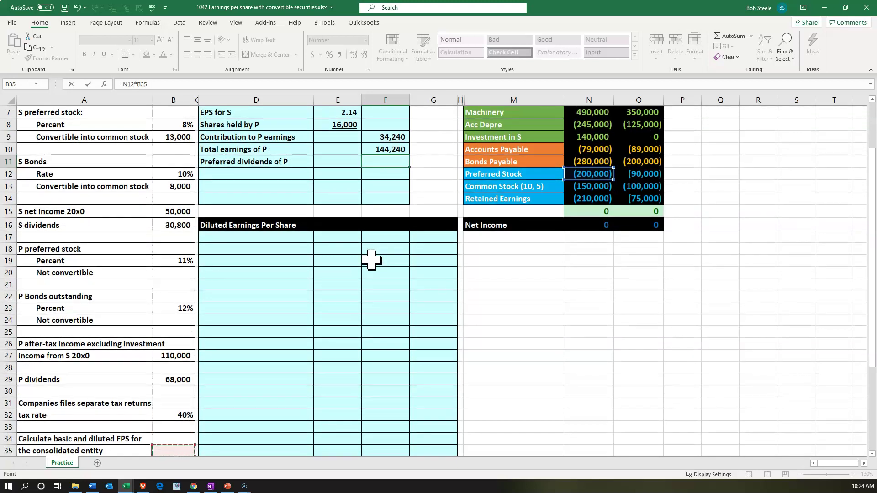
key("Up")
key("Up")
key("Up")
key("Up")
key("Up")
key("Up")
key("Up")
key("Up")
key("Up")
key("Up")
key("Up")
key("Up")
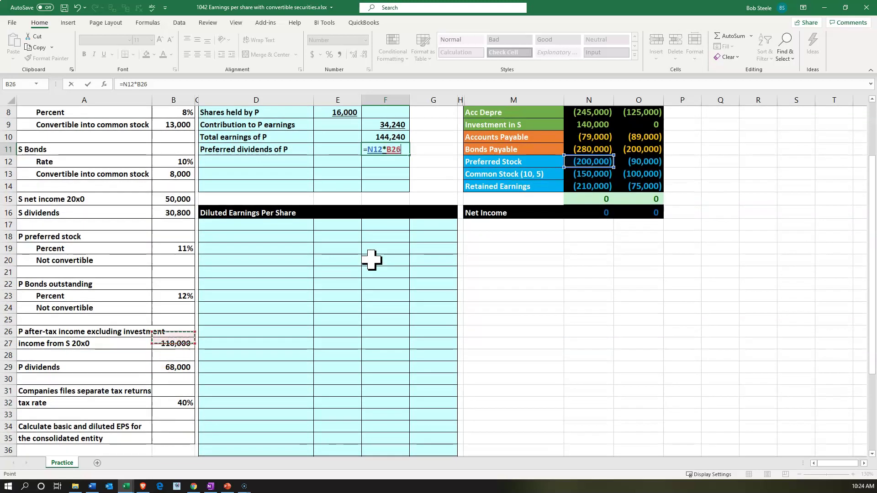
key("Up")
key("Up")
key("Up")
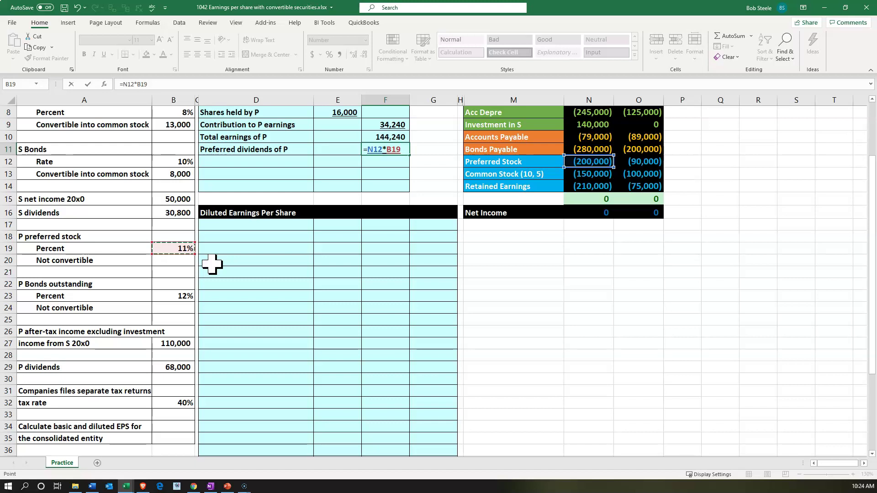
key("Return")
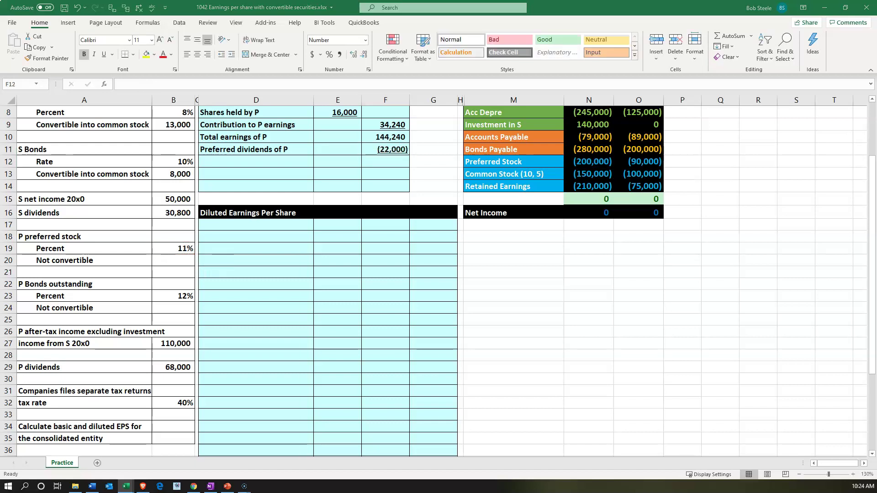
Step: Paste the copied label "Earnings to P common shareholders" into D12 of the Basic Earnings Per Share table
key("ctrl+c")
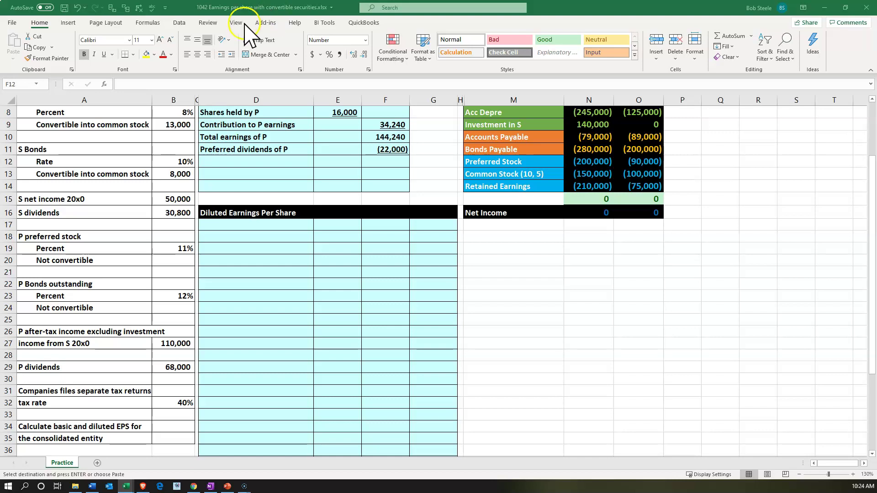
left_click(267, 157)
key("ctrl+v")
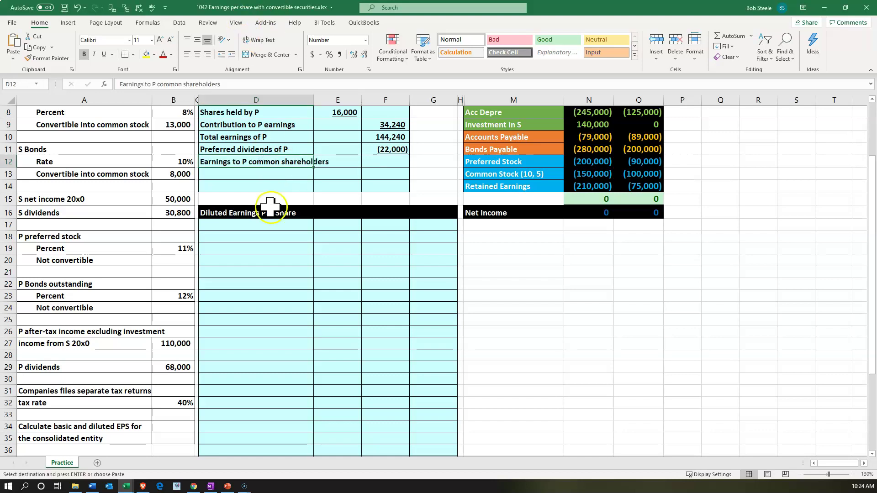
Step: Calculate the earnings to P common shareholders in F12 by summing F10:F11
scroll(276, 218, "up", 1)
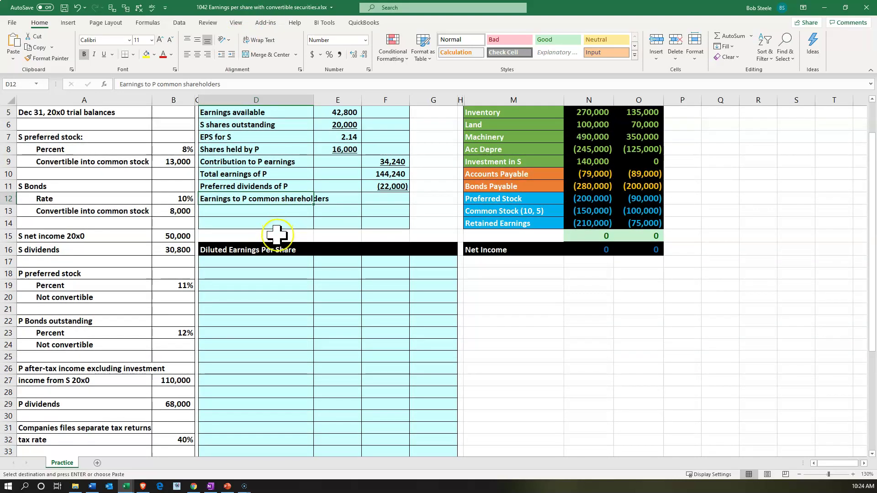
key("Right")
key("Right")
type("=sum(")
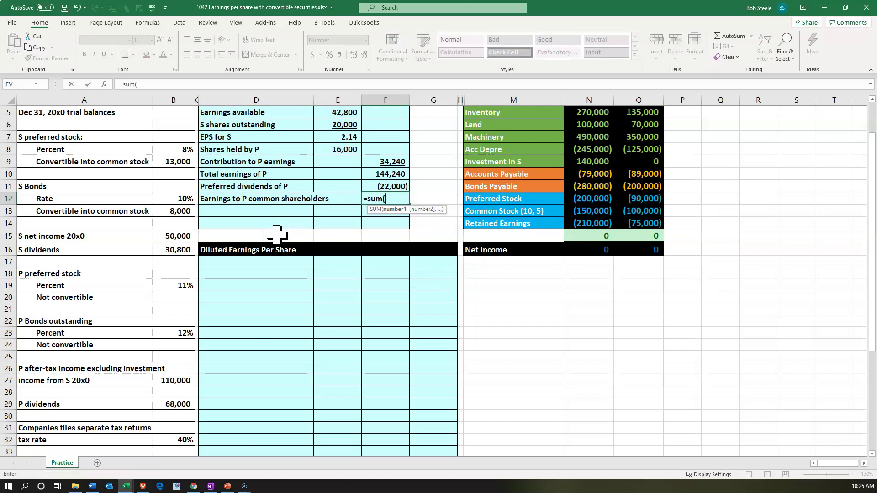
key("Up")
key("Up")
key("shift+Down")
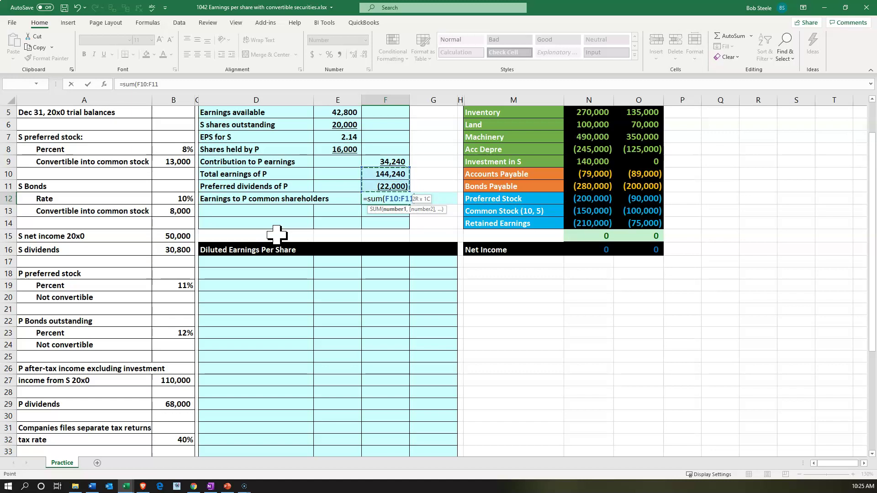
key("Return")
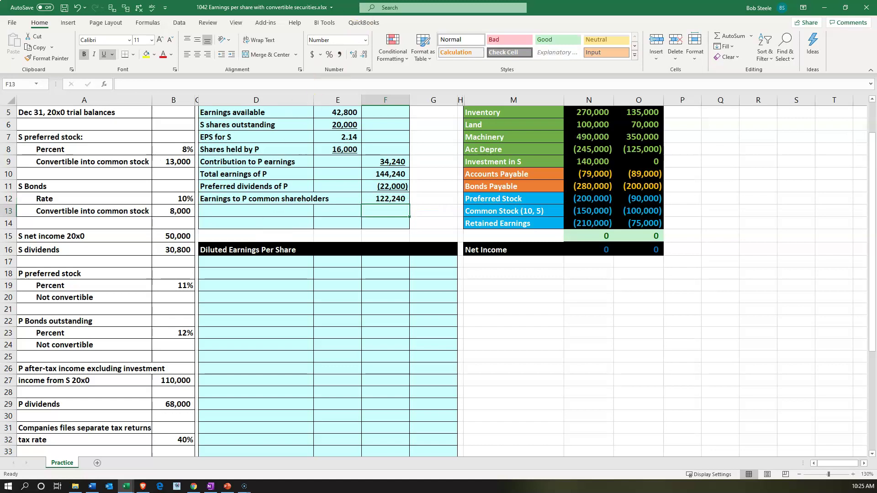
Step: Paste the copied label "P shares outstanding" into D13 of the Basic Earnings Per Share table
key("ctrl+c")
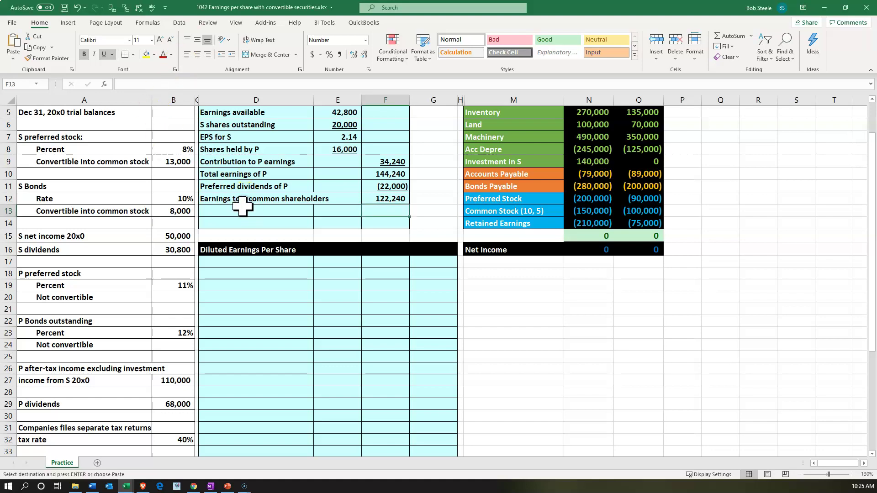
left_click(242, 207)
key("ctrl+v")
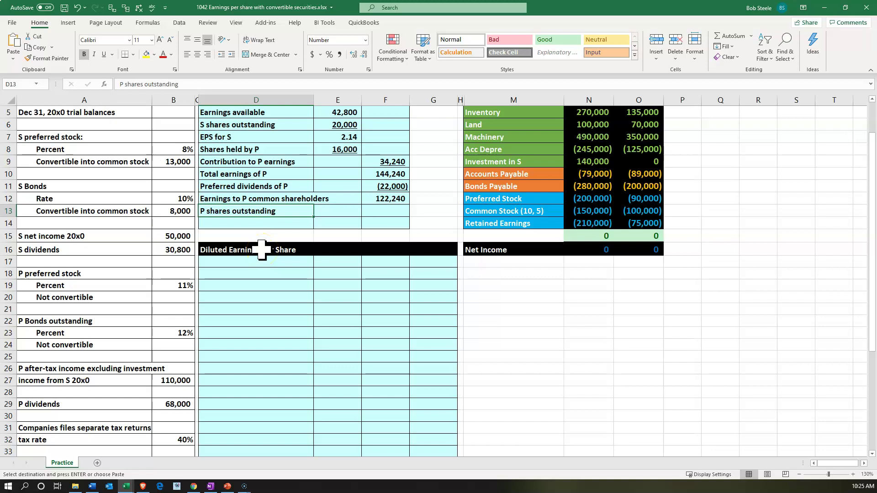
Step: Calculate P shares outstanding in F13 by negating P's common stock in N13 and dividing it by 10
key("Right")
key("Right")
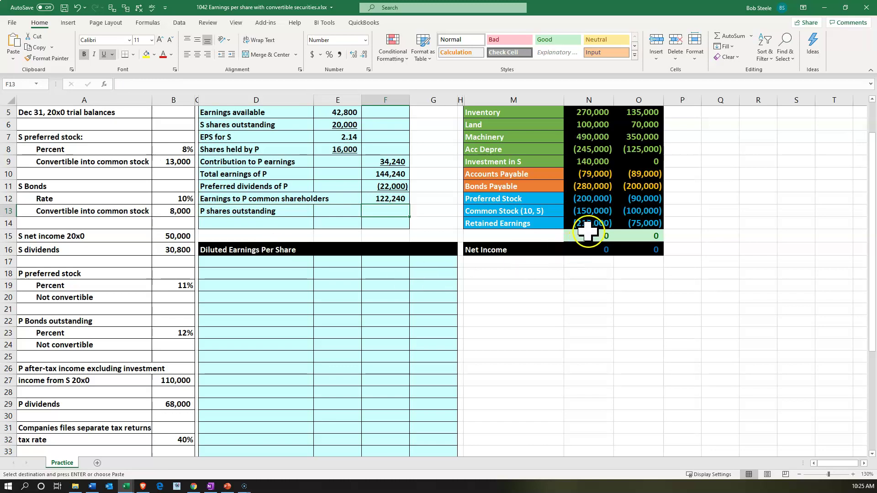
scroll(589, 231, "up", 2)
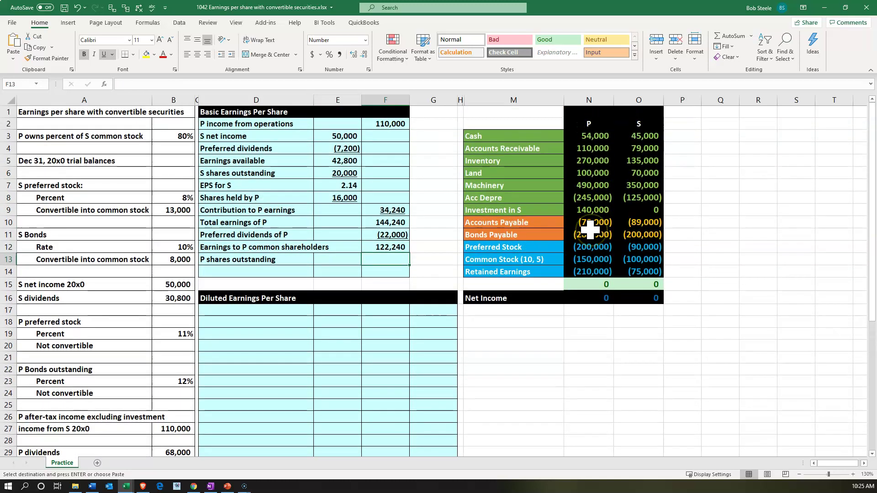
left_click(607, 259)
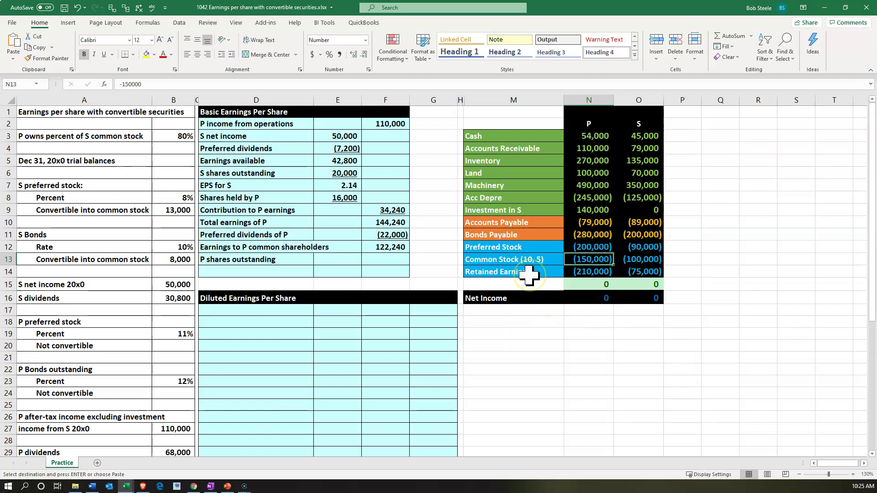
left_click(348, 259)
key("Right")
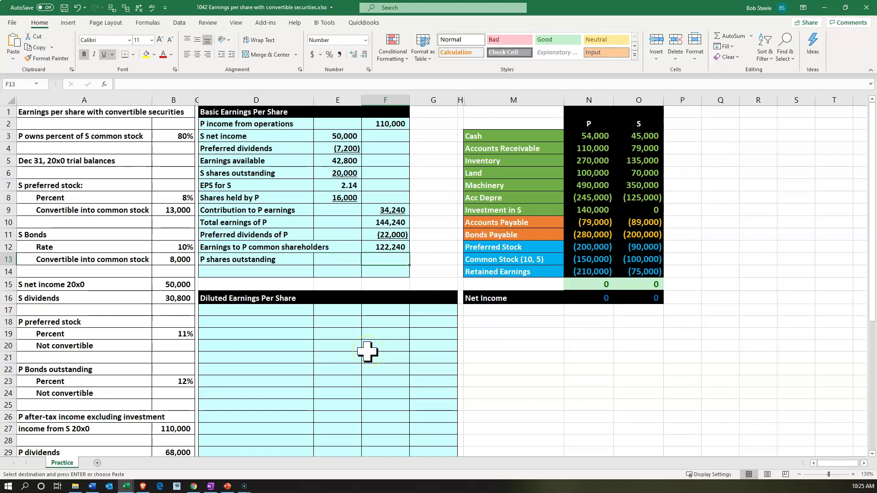
type("-")
key("Right")
key("Right")
key("Right")
key("Right")
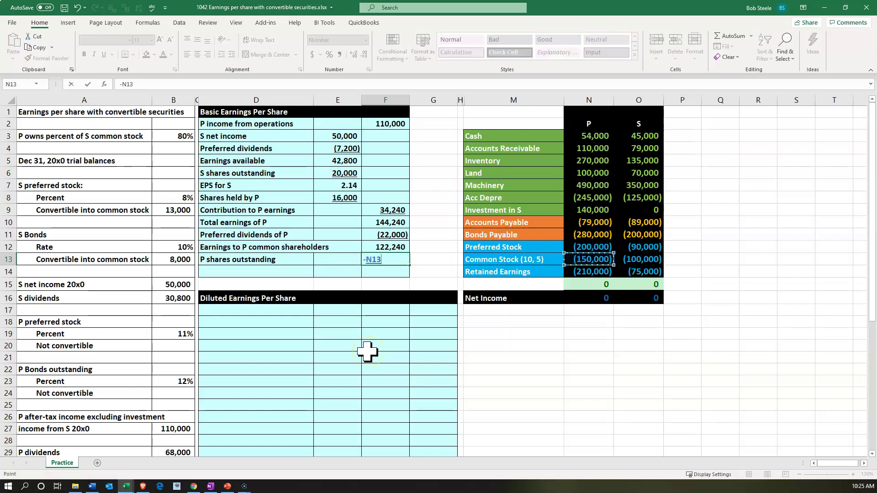
type("/10")
key("Return")
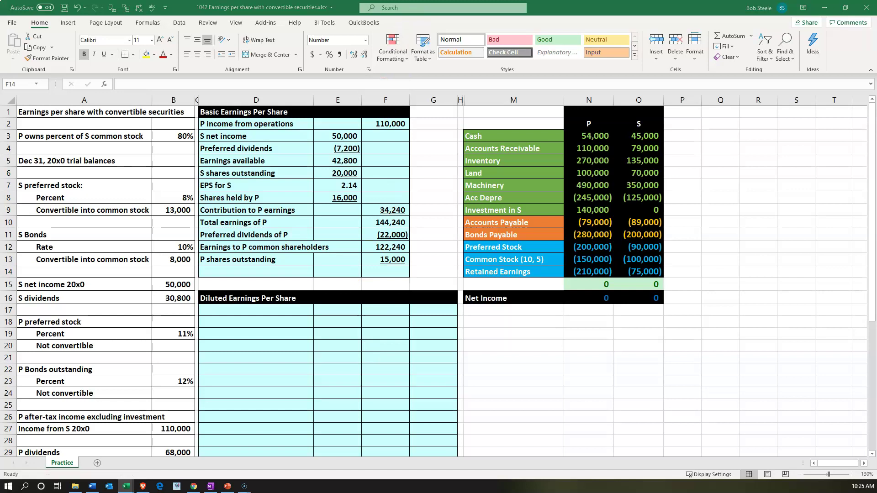
Step: Paste the copied label "Basic earnings per share" into D14 of the Basic Earnings Per Share table
key("ctrl+c")
left_click(265, 270)
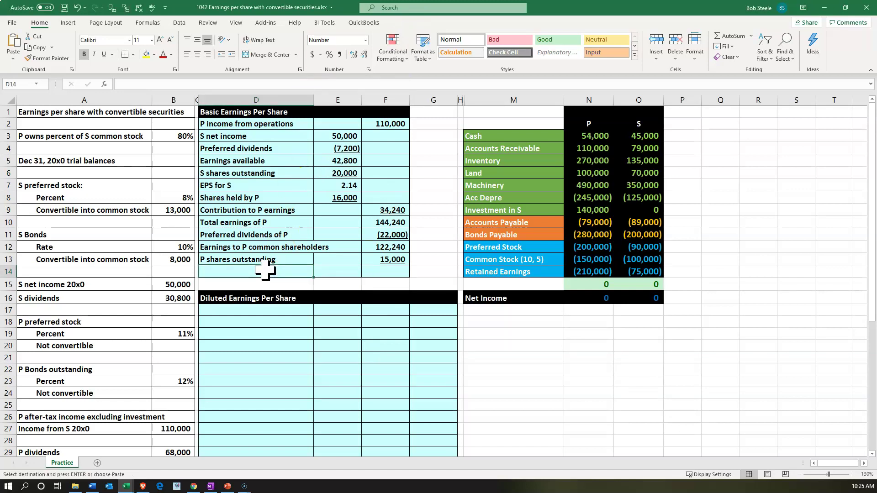
key("ctrl+v")
Step: Calculate basic earnings per share in F14 by dividing F12 by P shares outstanding in F13
key("Right")
key("Right")
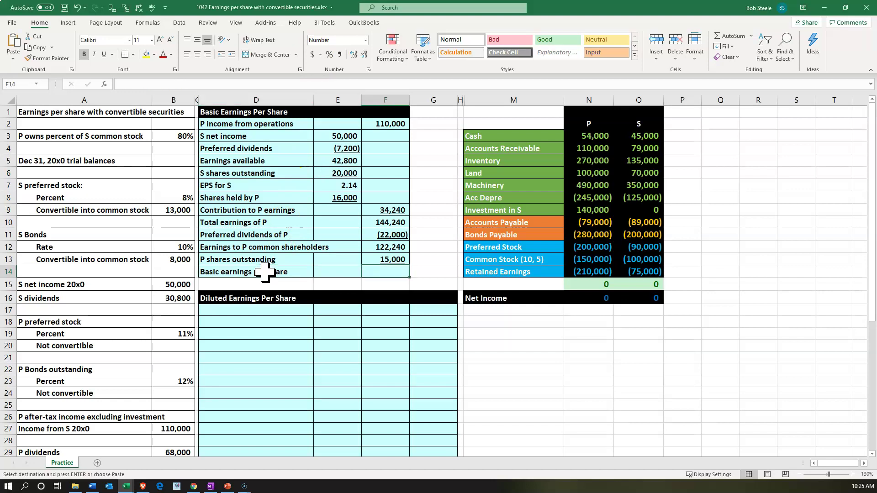
type("=")
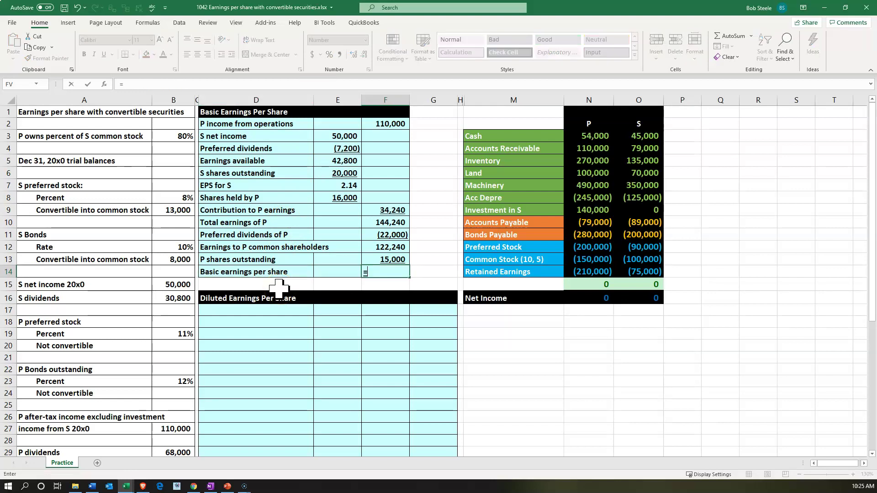
key("Up")
key("Up")
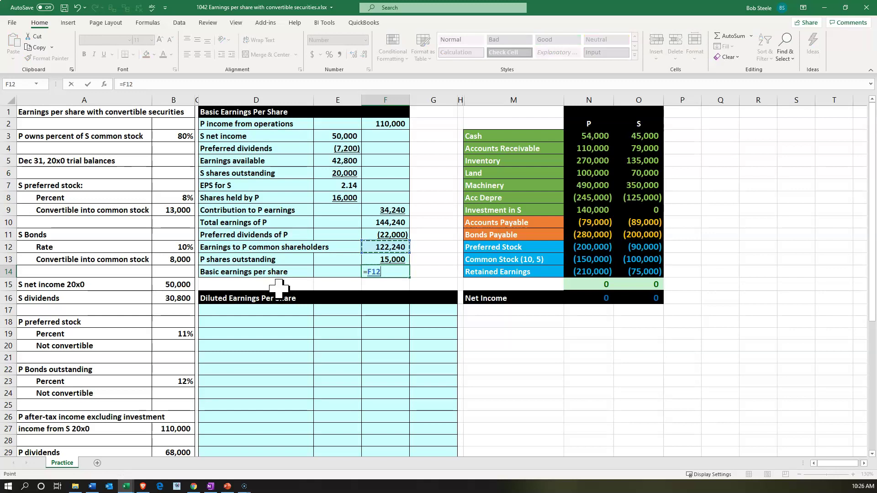
type("/")
key("Up")
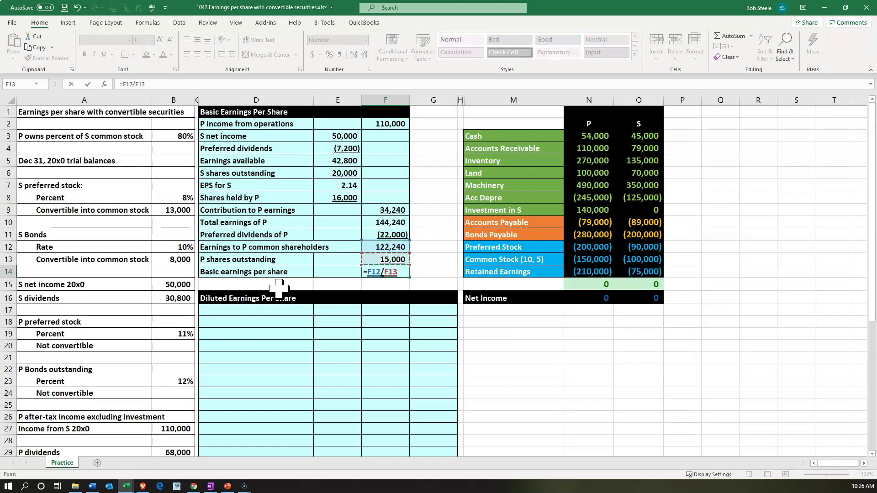
key("Return")
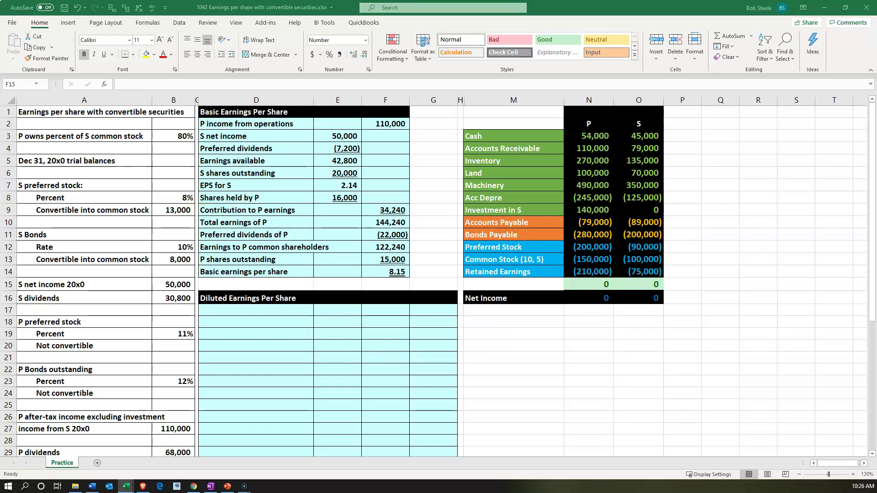
Step: Paste the copied label "P income from operations" into D17 of the Diluted Earnings Per Share table
key("ctrl+c")
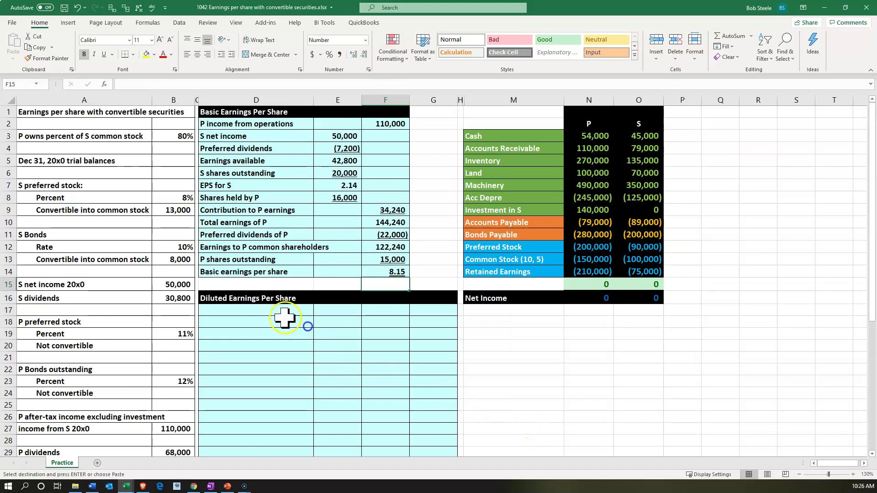
left_click(285, 315)
key("ctrl+v")
Step: Link G17 to P's after-tax income excluding investment income from S in B27
key("Right")
key("Right")
key("Right")
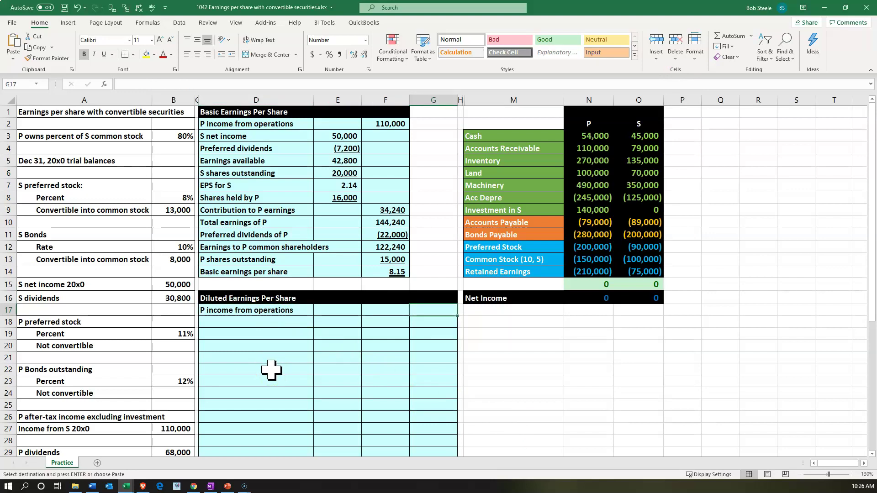
type("=")
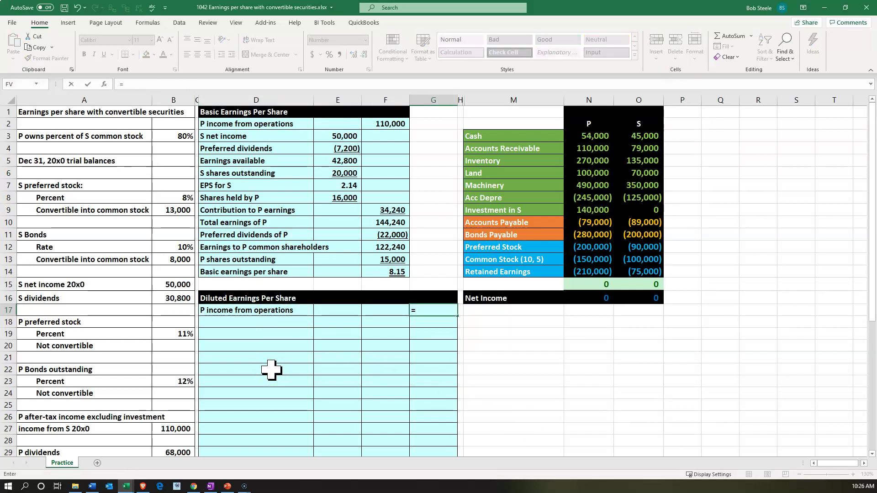
key("Left")
key("Left")
key("Left")
key("Left")
key("Down")
key("Down")
key("Down")
key("Down")
key("Down")
key("Down")
key("Down")
key("Down")
key("Down")
key("Down")
key("Left")
key("Return")
Step: Paste the copied label "S net income" into D18 of the Diluted Earnings Per Share table
key("Left")
key("Left")
key("Left")
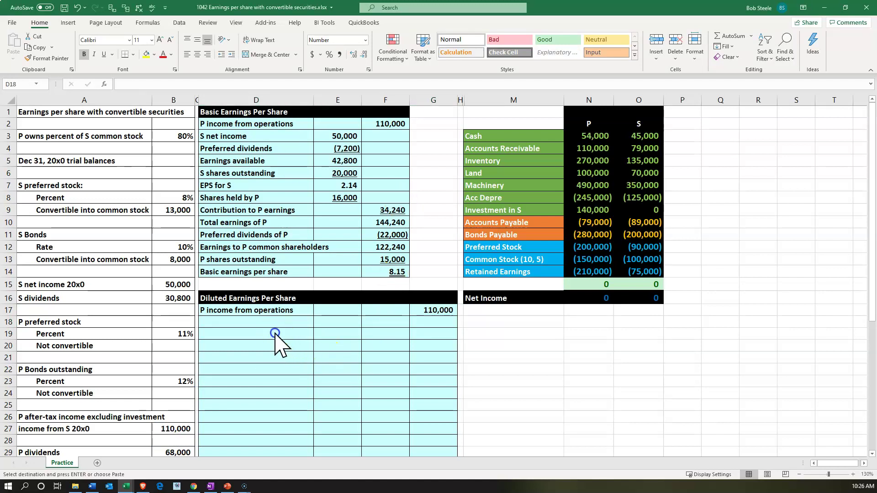
key("ctrl+v")
Step: Link F18 of the Diluted Earnings Per Share table to the S net income in B15
key("Right")
key("Right")
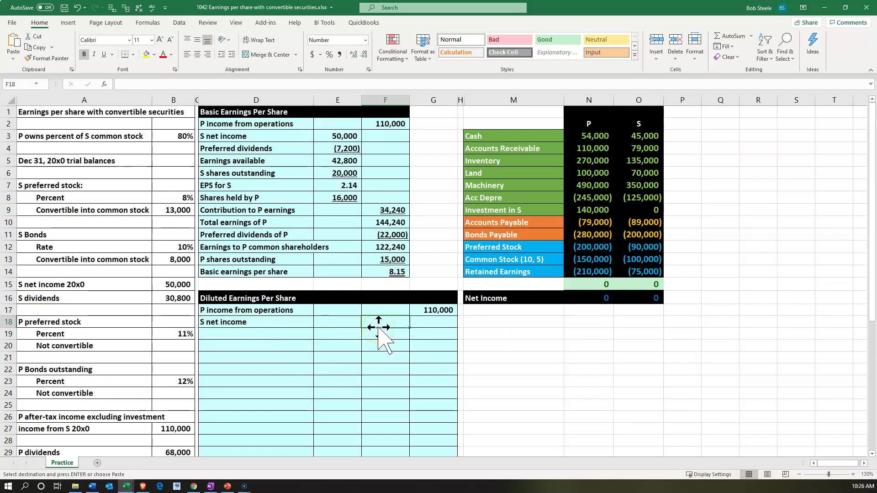
type("=")
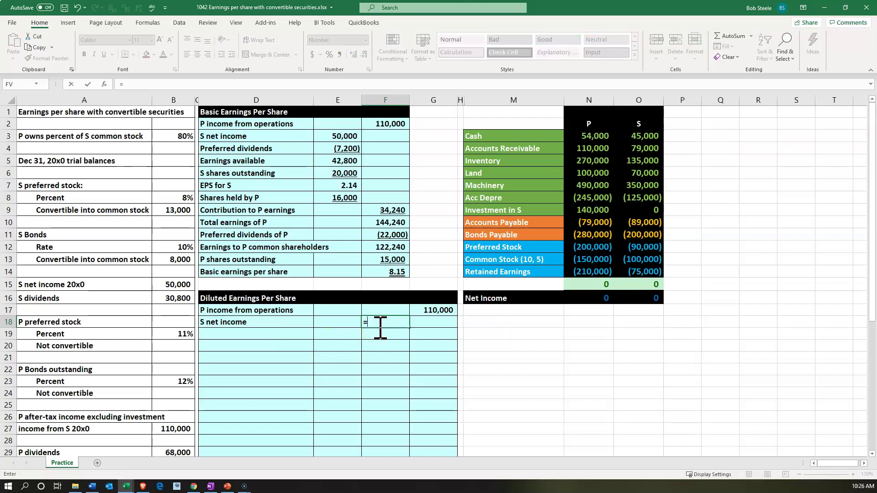
key("Left")
key("Left")
key("Left")
key("Left")
key("Up")
key("Up")
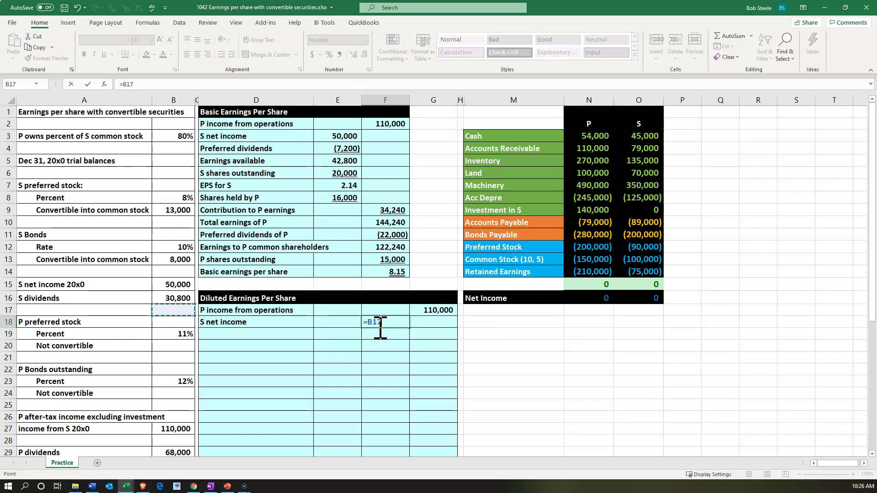
key("Up")
key("Return")
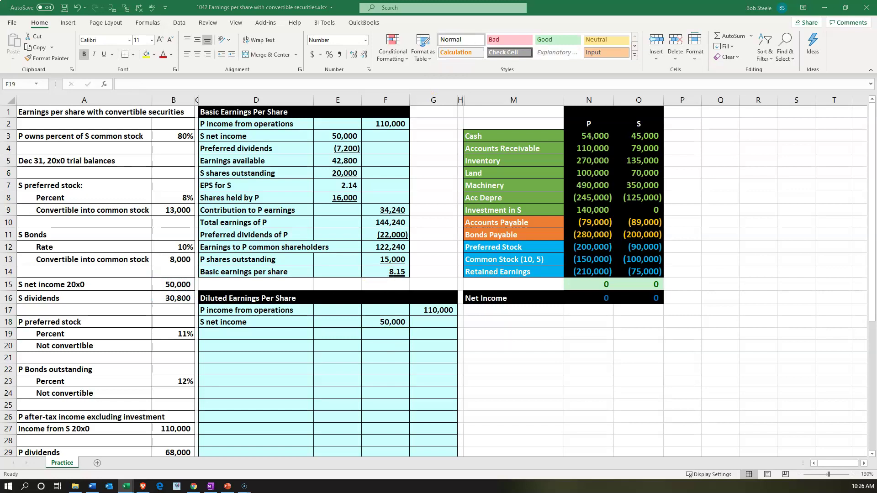
Step: Paste the copied label "Assume conversion of bond Interest effect:" into D19 of the Diluted Earnings Per Share table
key("ctrl+c")
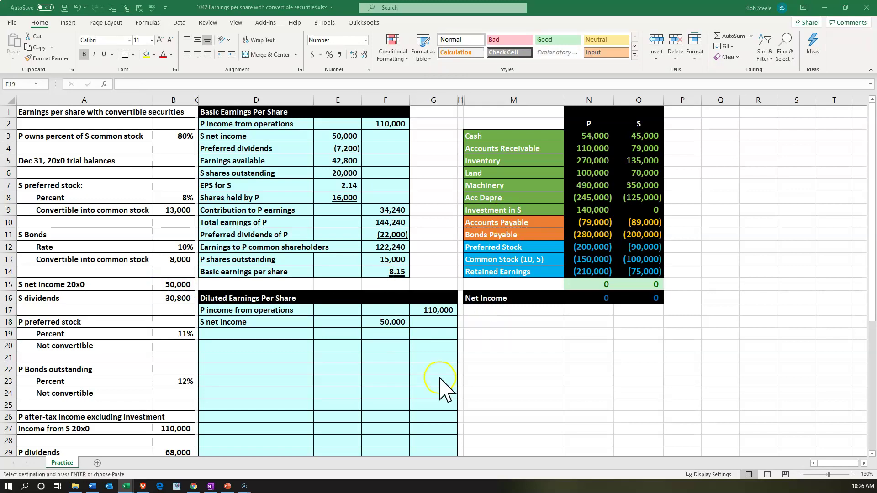
left_click(261, 333)
key("ctrl+v")
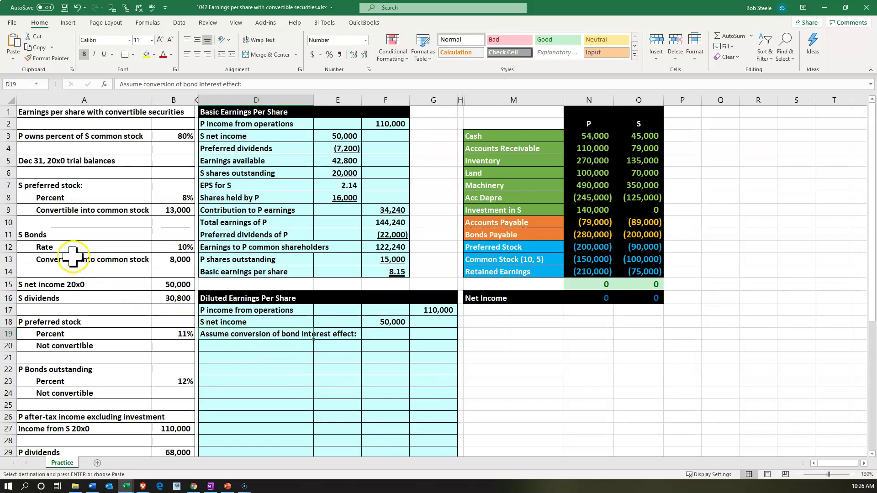
Step: Review S's bond terms and bonds payable, and label D20 "Bond" in the Diluted Earnings Per Share table
left_click(63, 234)
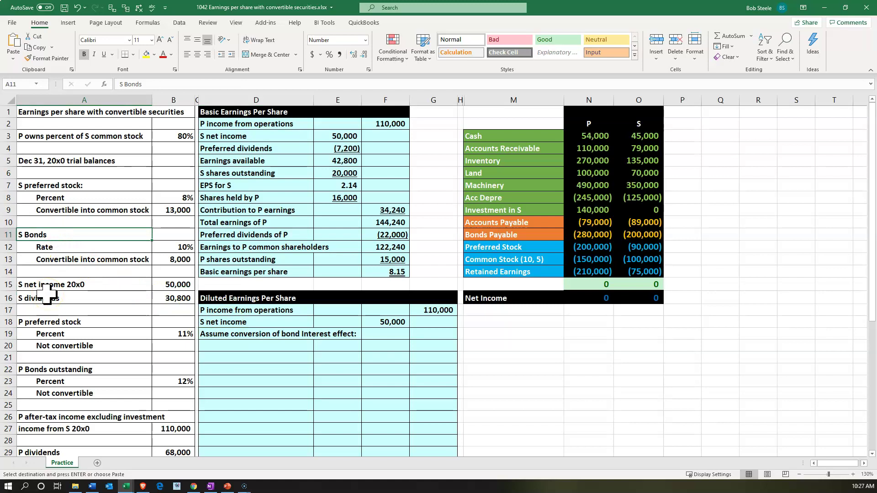
left_click(644, 234)
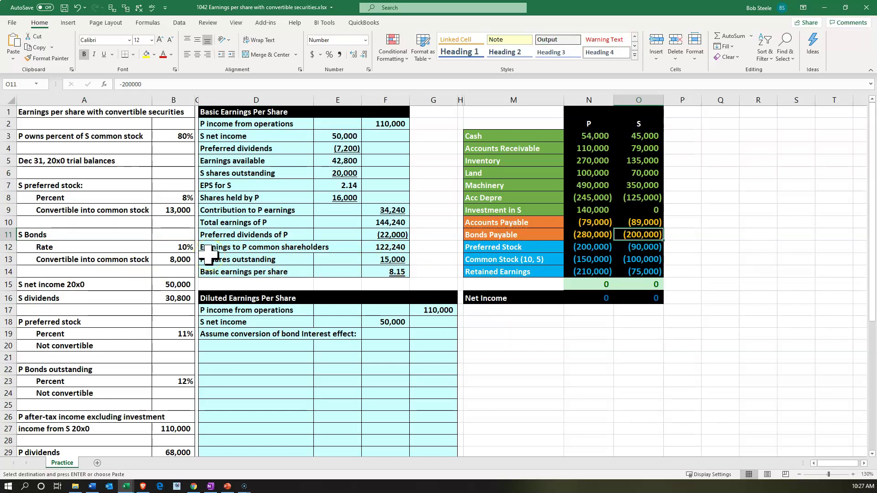
left_click(185, 258)
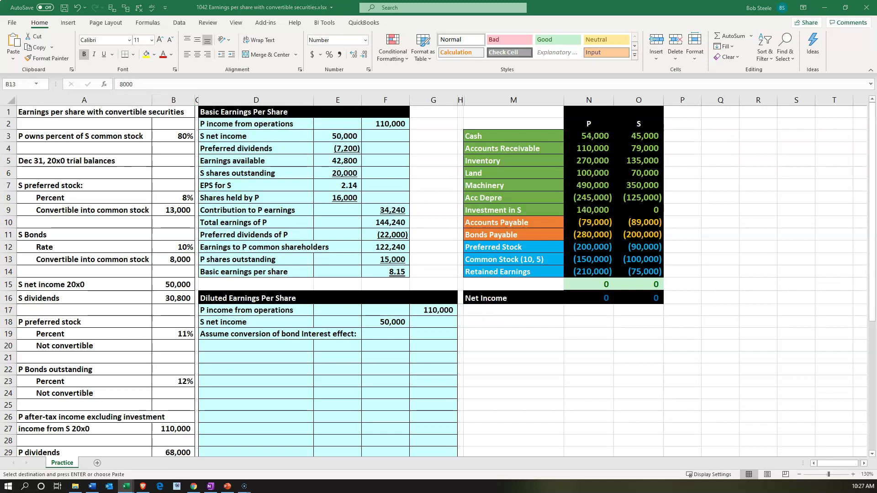
left_click(245, 335)
left_click(242, 343)
type("Bond")
key("Right")
key("Right")
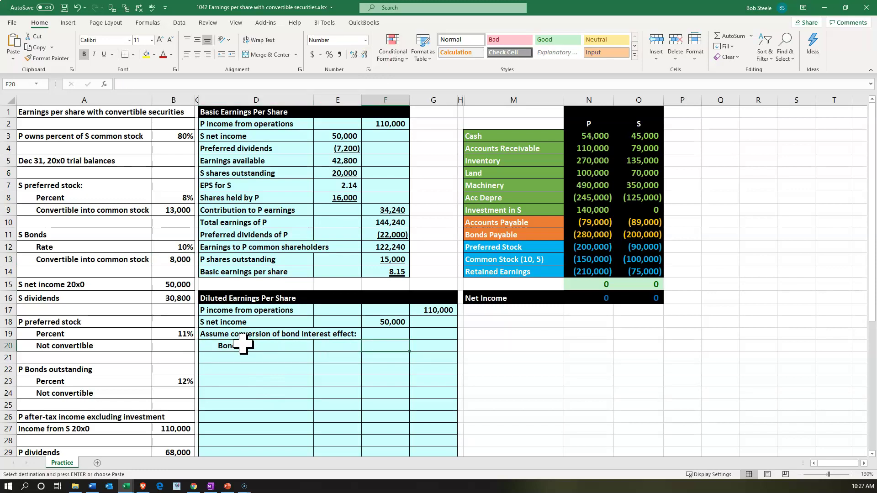
Step: Link F20 to the sign-reversed S bonds payable balance in O11
type("-")
key("Right")
key("Right")
key("Right")
key("Right")
key("Up")
key("Up")
key("Up")
key("Up")
key("Up")
key("Up")
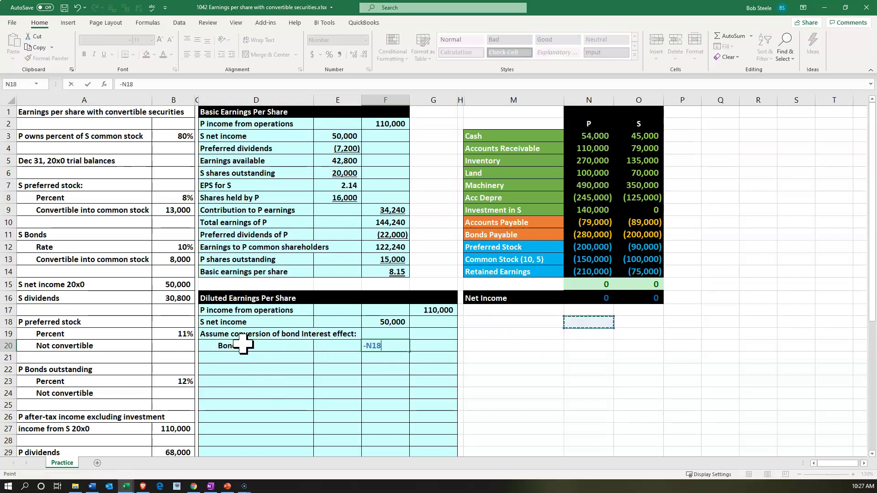
key("Up")
key("Up")
key("Up")
key("Right")
key("Return")
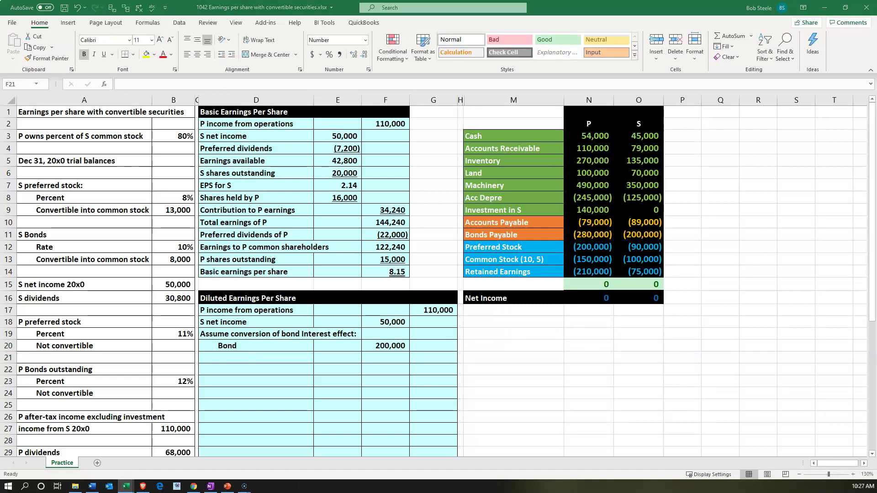
Step: Label D21 of the Diluted Earnings Per Share table "Rate"
key("ctrl+c")
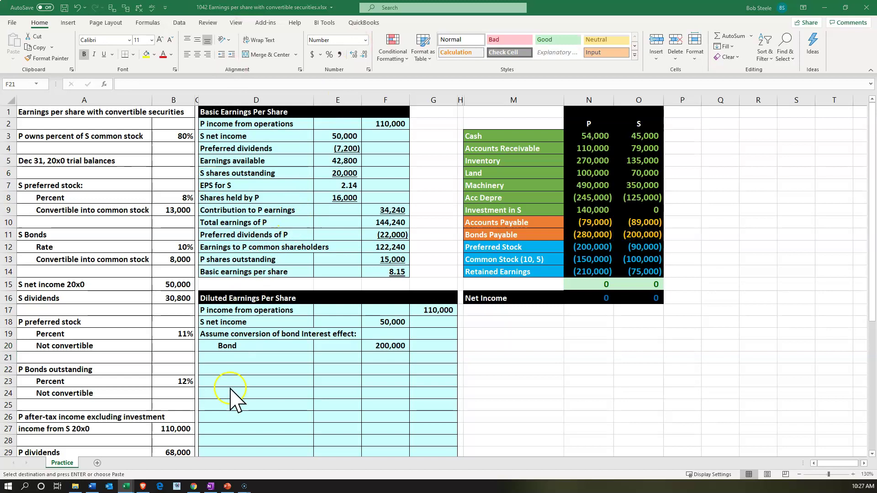
left_click(243, 357)
type("Rate")
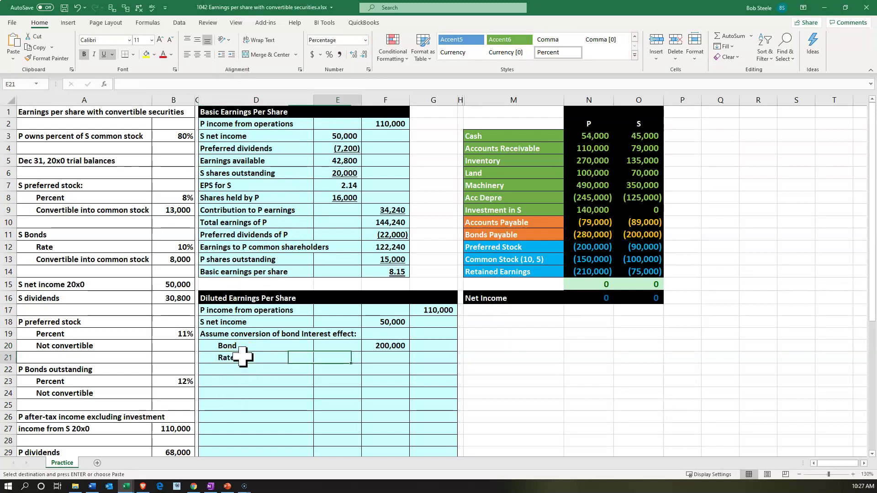
Step: Try to link F21 to the S bond interest rate
type("=")
key("Left")
key("Left")
key("Left")
key("Left")
key("Up")
key("Up")
key("Up")
key("Up")
key("Up")
key("Up")
key("Up")
key("Up")
key("Up")
key("Return")
key("Up")
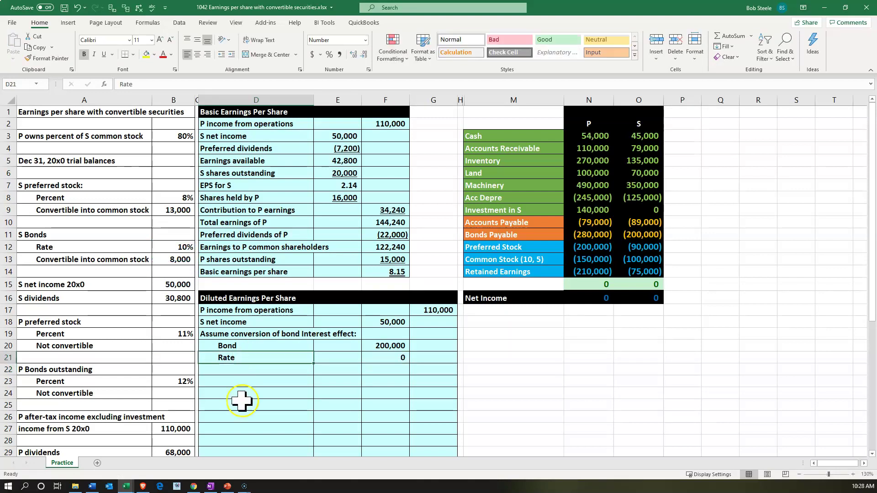
Step: Clear the bond amount and rate formulas from F20:F21
left_click_drag(331, 346, 330, 358)
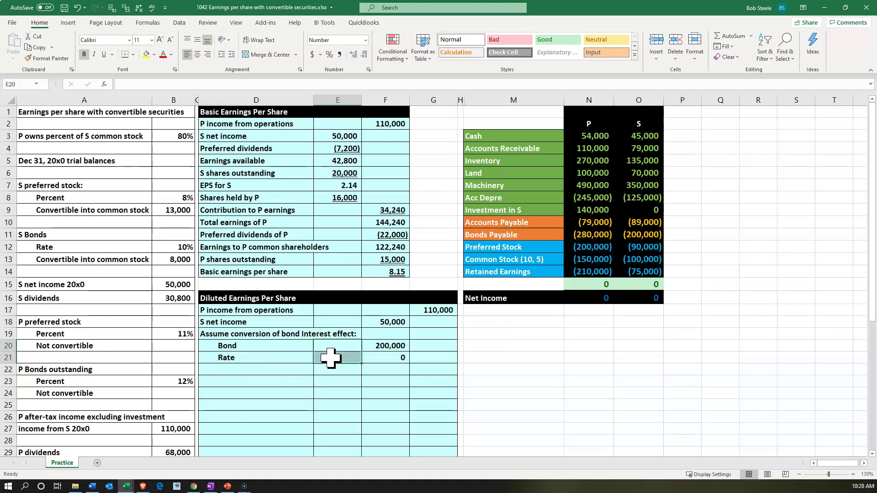
left_click_drag(390, 346, 385, 360)
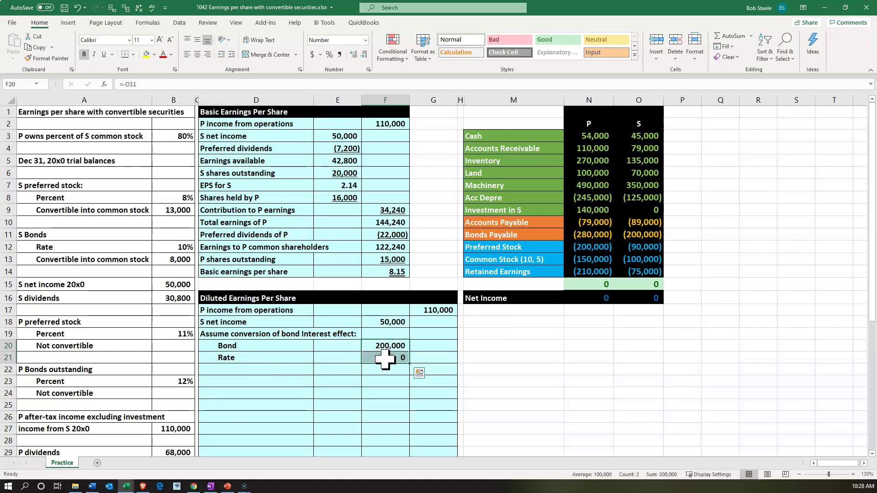
key("Delete")
key("Left")
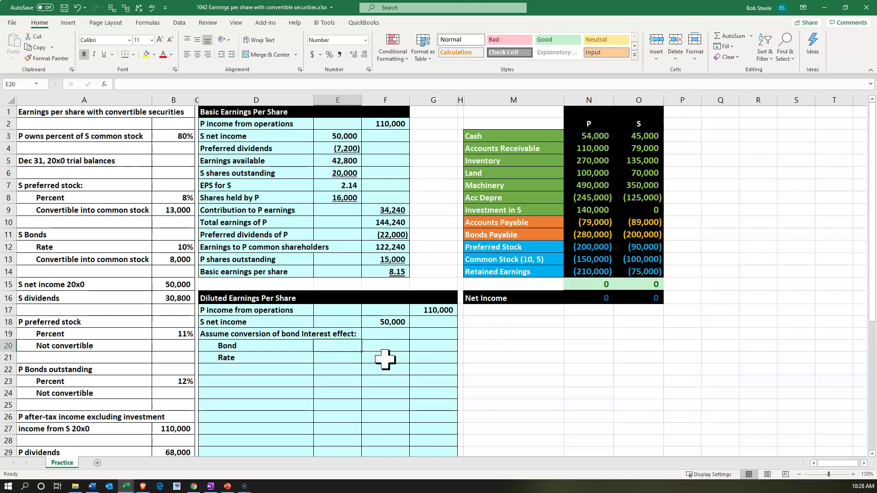
Step: Link E20 in the Bond row to the sign-reversed S bonds payable balance in O11
type("=")
key("BackSpace")
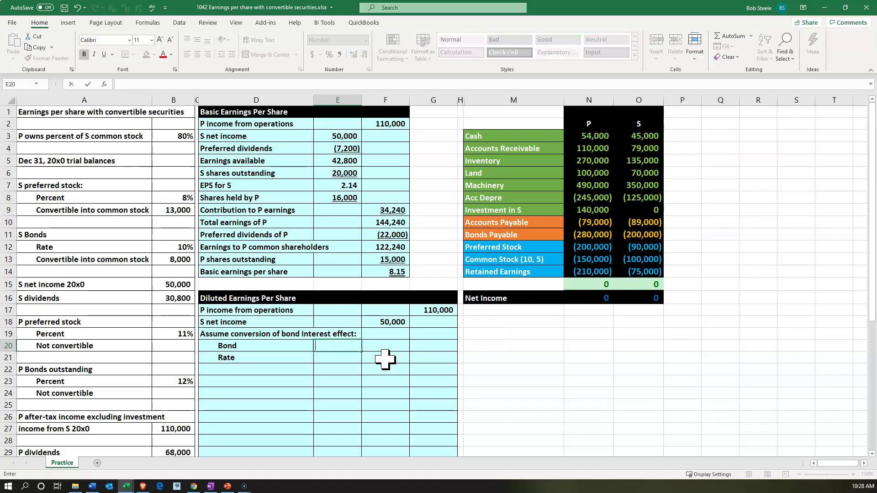
type("-")
key("Right")
key("Right")
key("Right")
key("Right")
key("Up")
key("Up")
key("Up")
key("Up")
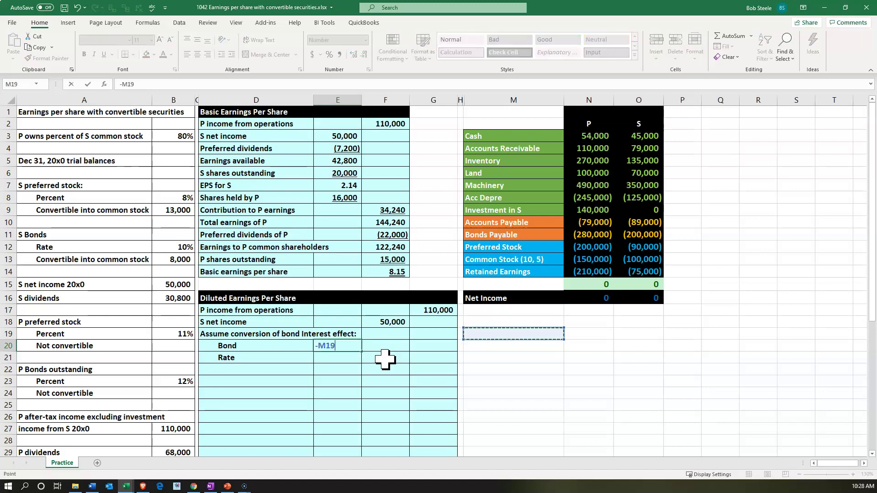
key("Up")
key("Up")
key("Up")
key("Up")
key("Right")
key("Return")
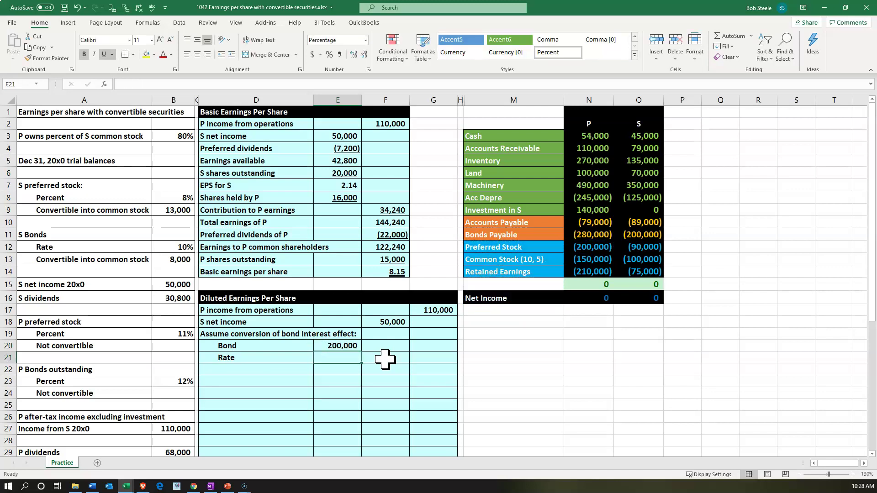
Step: Link E21 in the Rate row to the S bond rate in B12
type("+")
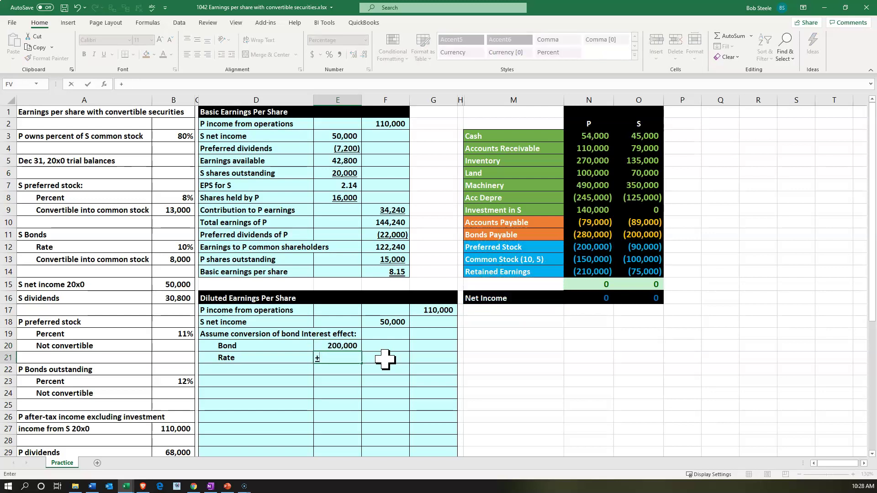
key("Left")
key("Left")
key("Left")
key("Up")
key("Up")
key("Up")
key("Up")
key("Up")
key("Up")
key("Up")
key("Up")
key("Up")
key("Return")
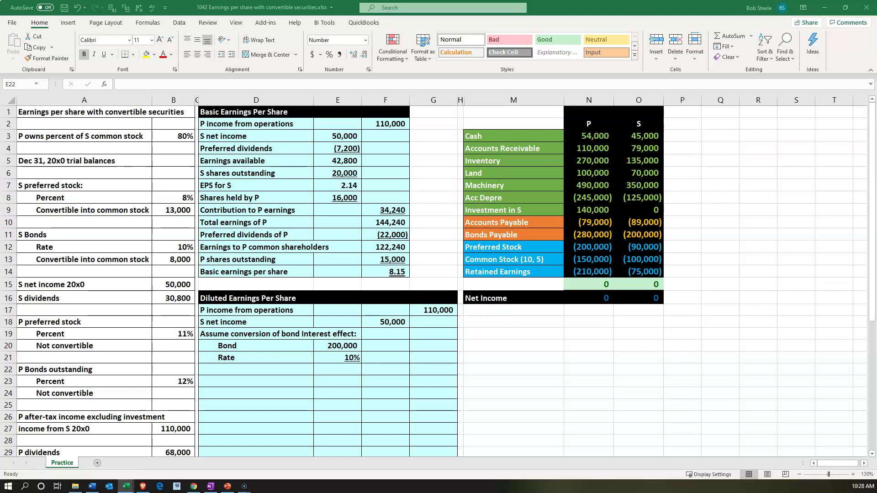
Step: Paste the label "Interest" into D22 and calculate the bond interest in E22 with =E20*E21
left_click(272, 368)
key("ctrl+v")
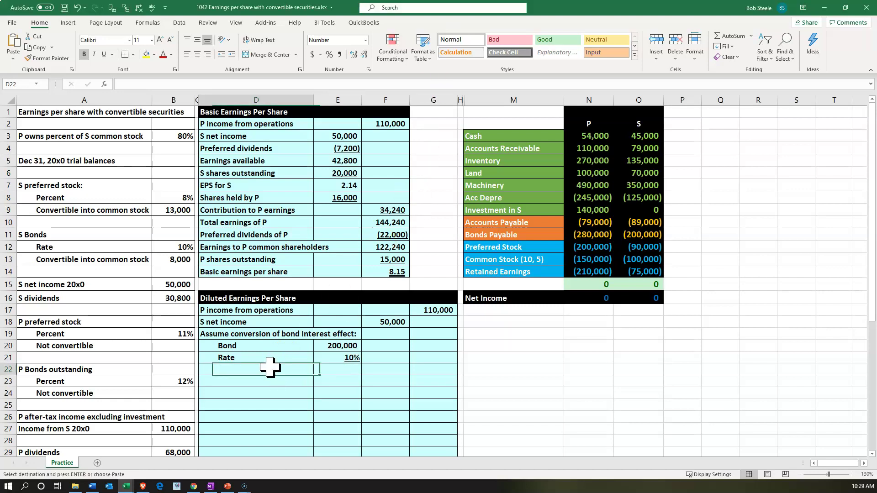
key("Right")
type("=")
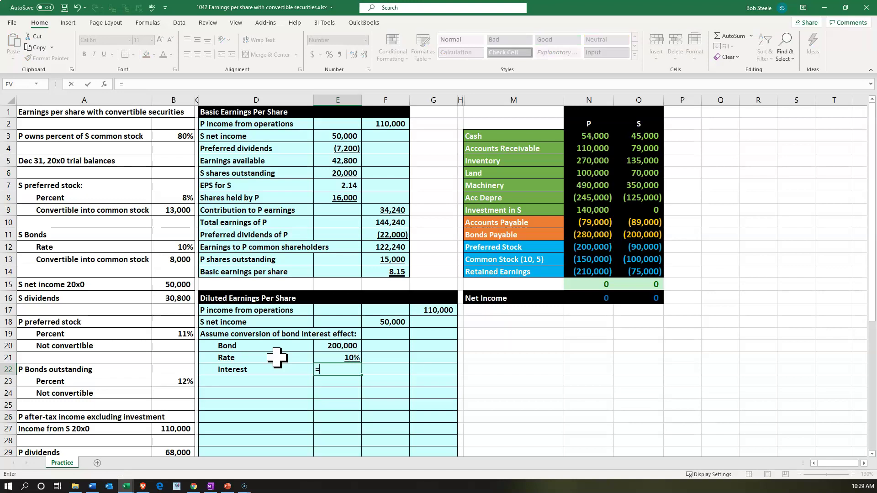
type("E20*E21")
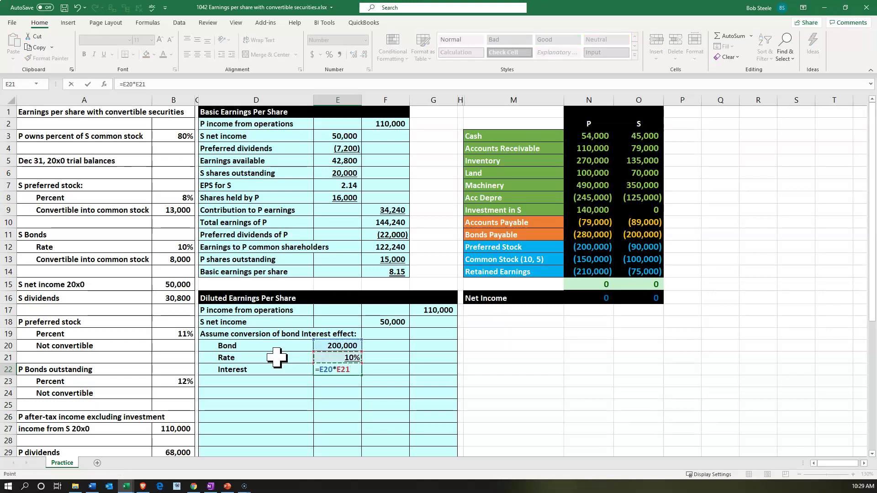
key("Return")
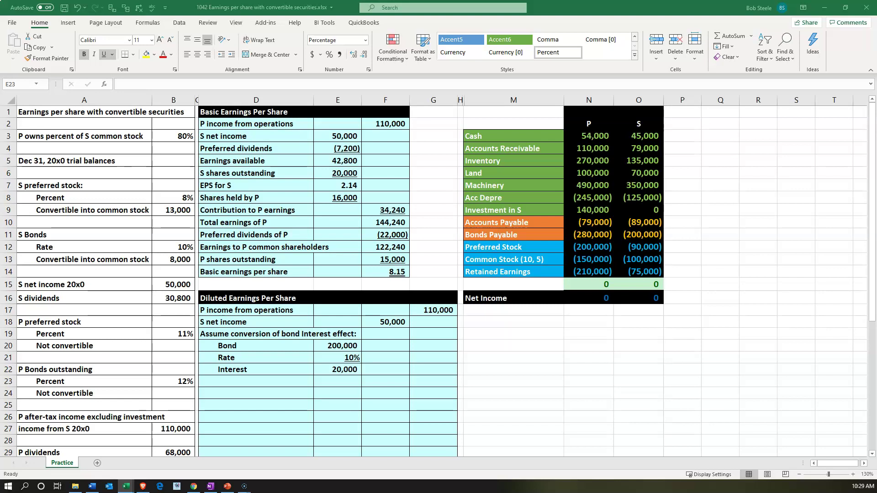
Step: Paste the copied label "Tax rate" into D23 of the Diluted Earnings Per Share table
left_click(253, 382)
key("ctrl+v")
key("Right")
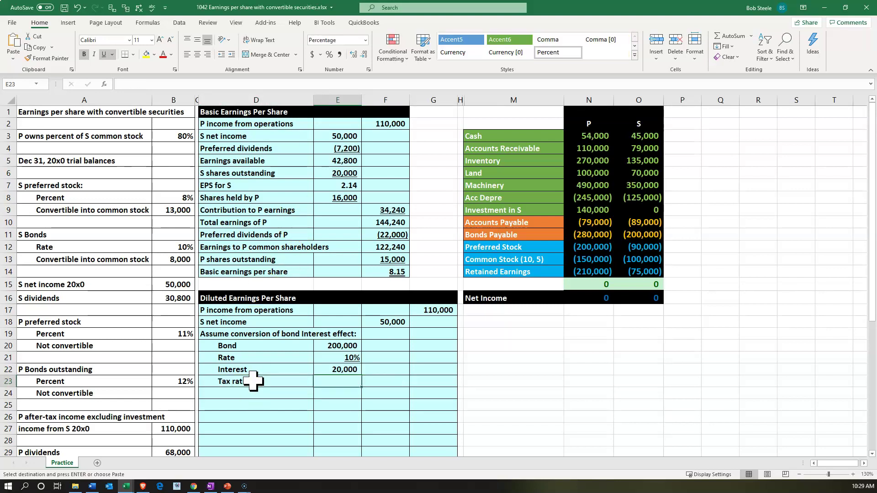
Step: Link E23 to the tax rate in B32
type("=")
key("Down")
key("Down")
key("Down")
key("Down")
key("Down")
key("Down")
key("Down")
key("Down")
key("Down")
key("Left")
key("Left")
key("Left")
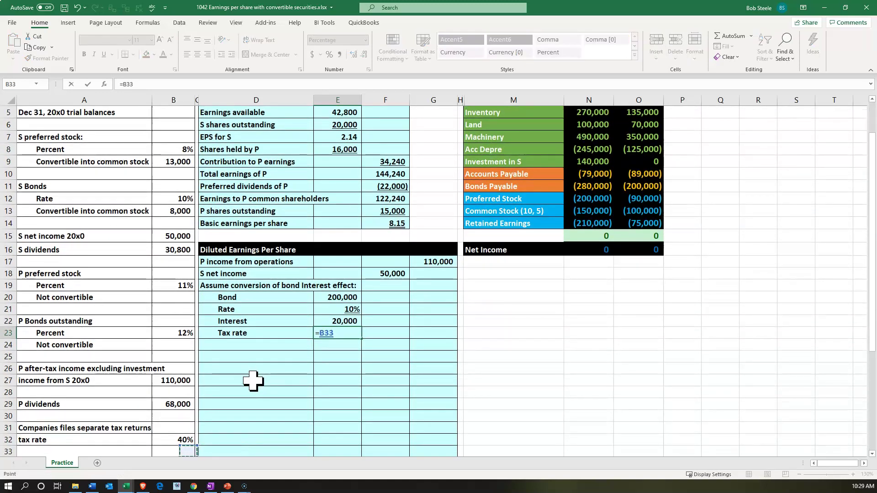
key("Return")
Step: Label D24 "Tax" and calculate the tax on the interest in E24 with =E22*E23
key("Left")
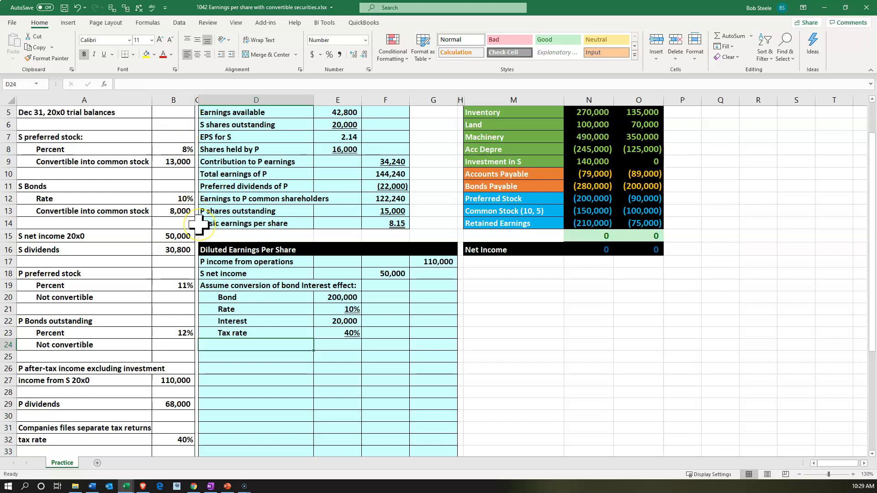
type("Tax")
key("Delete")
key("Right")
key("Right")
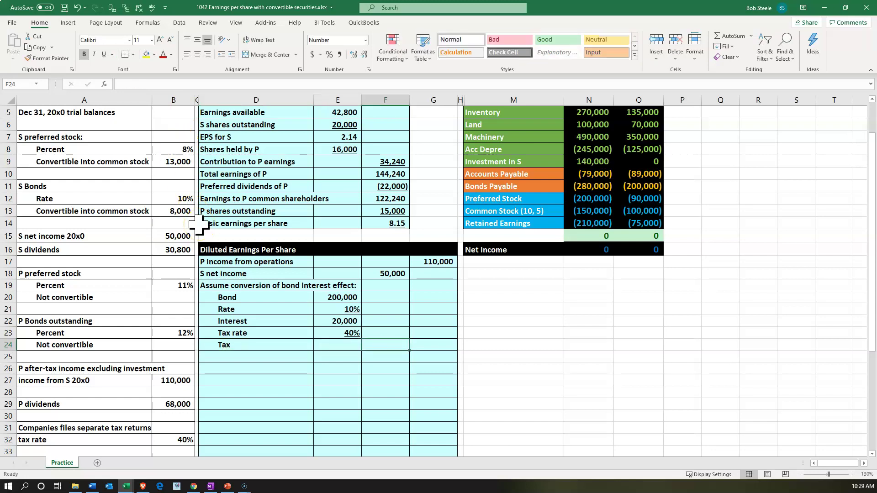
key("Left")
type("=")
key("Up")
key("Up")
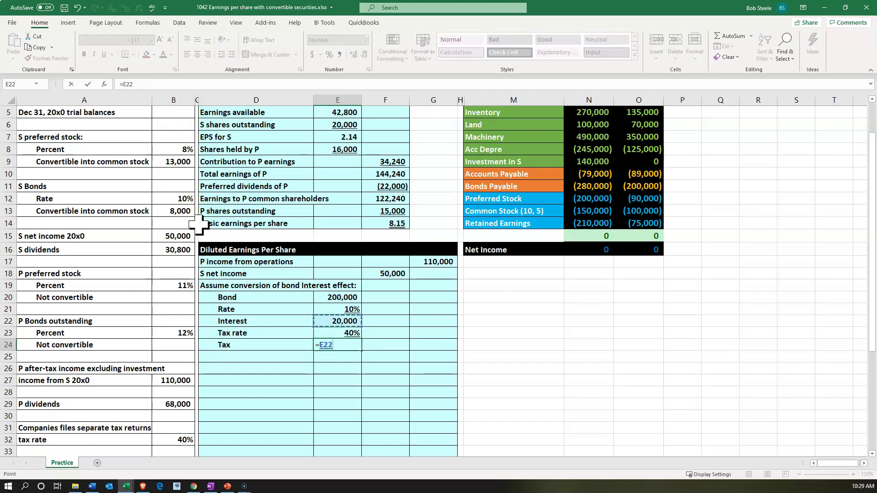
type("*")
key("Up")
key("Return")
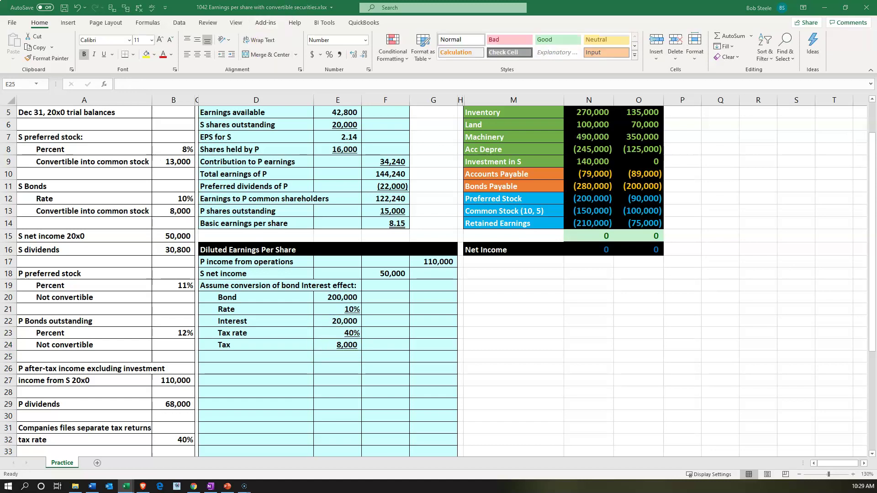
Step: Paste the copied label "Interest effect" into D25 of the Diluted Earnings Per Share table
key("ctrl+c")
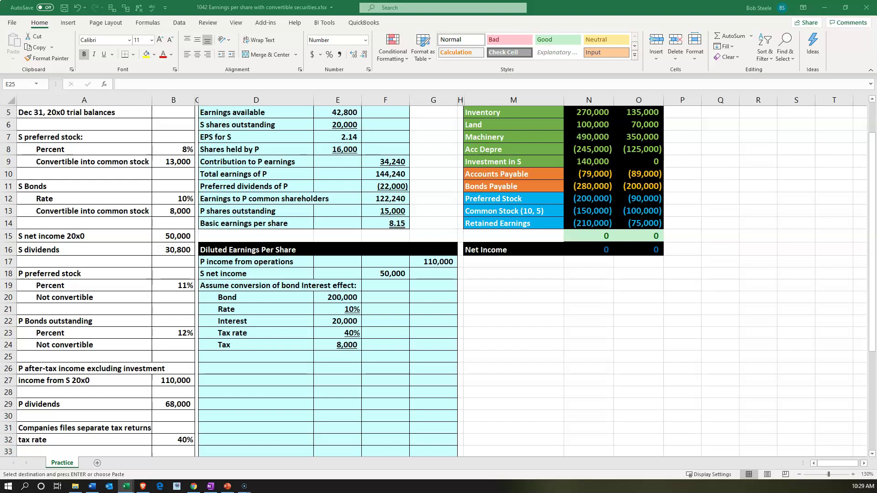
left_click(264, 352)
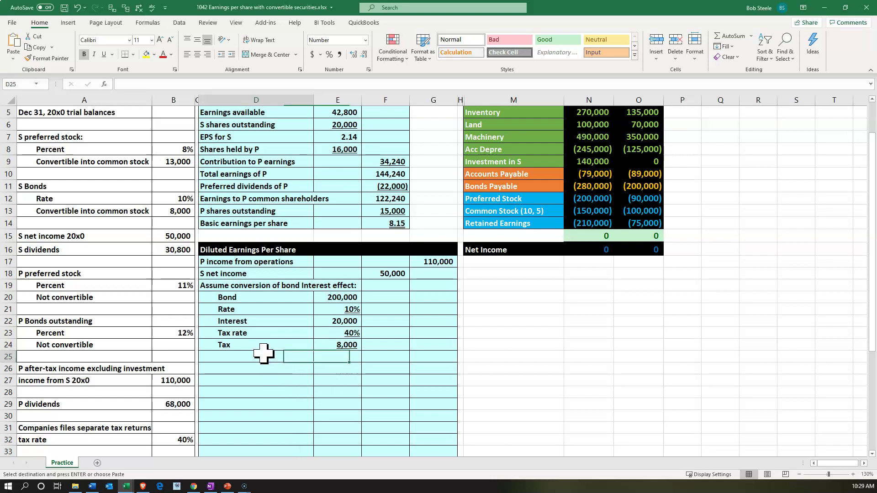
key("ctrl+v")
left_click(382, 355)
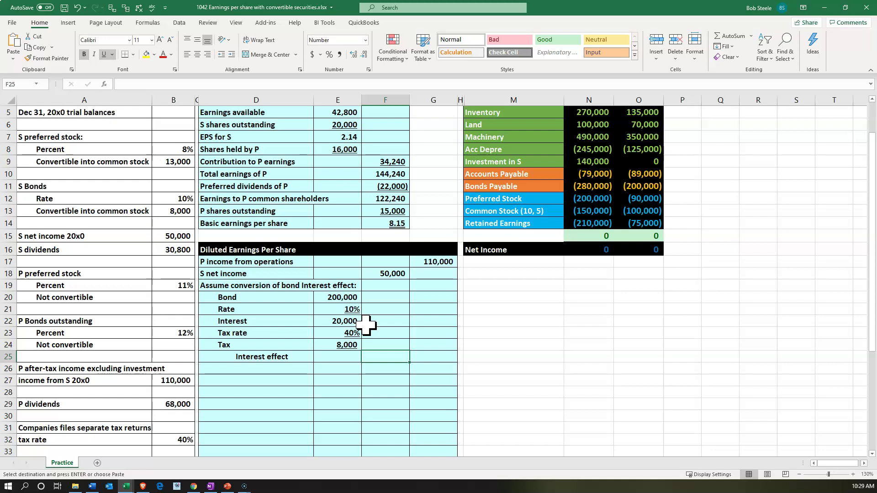
Step: Calculate the after-tax interest effect in F25 with =E22-E24
type("=")
key("Up")
key("Up")
key("Up")
type("-")
key("Left")
key("Up")
key("Return")
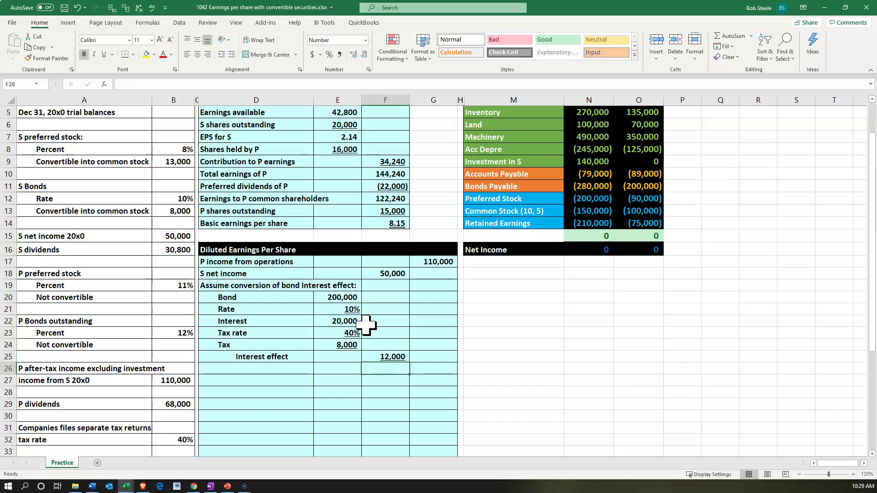
key("Up")
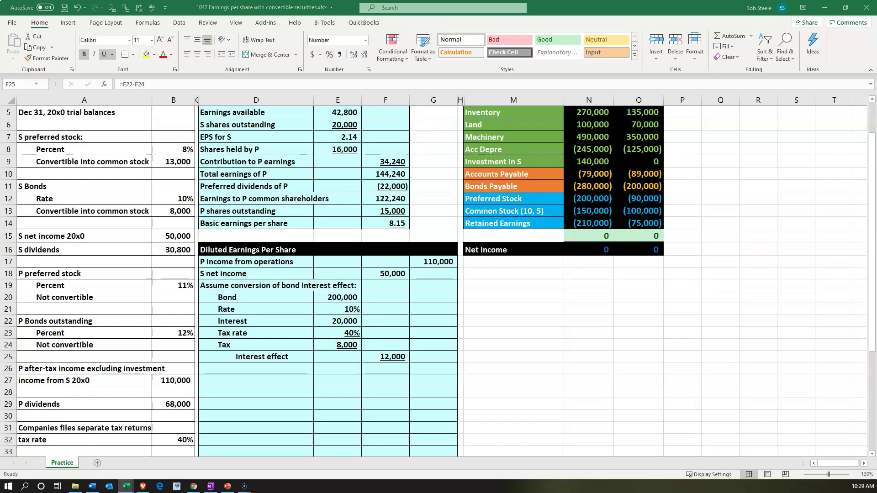
Step: Paste the copied label "Earnings available" into D26 of the Diluted Earnings Per Share table
left_click(242, 371)
key("ctrl+v")
key("Right")
key("Right")
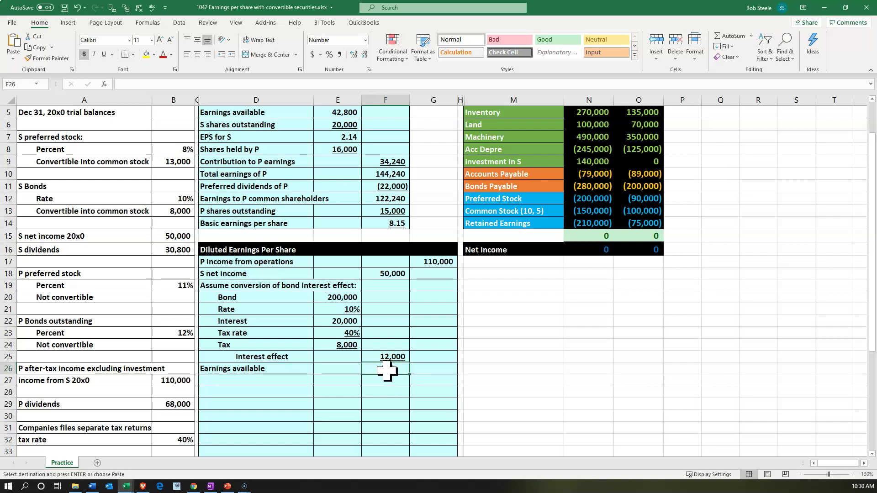
Step: Calculate S's diluted earnings available in F26 with =SUM(F18:F25)
type("=sum(")
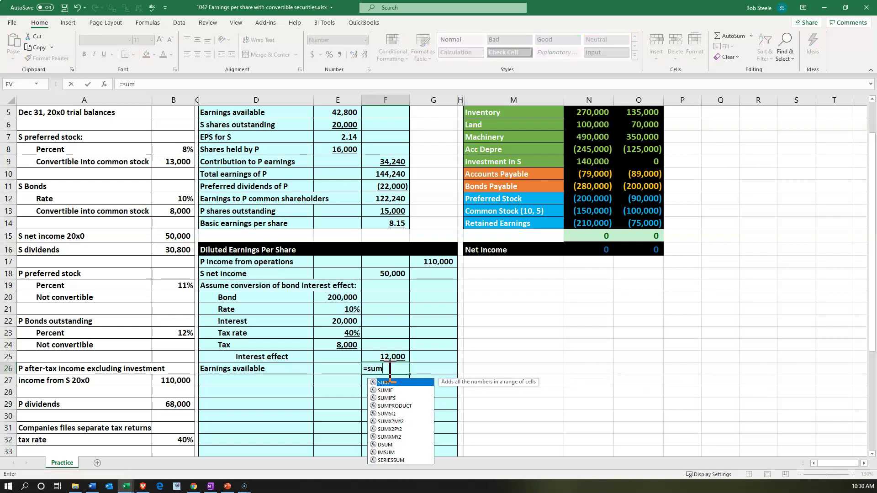
key("Up")
key("Up")
key("Up")
key("Up")
key("Up")
key("Up")
key("Up")
key("Up")
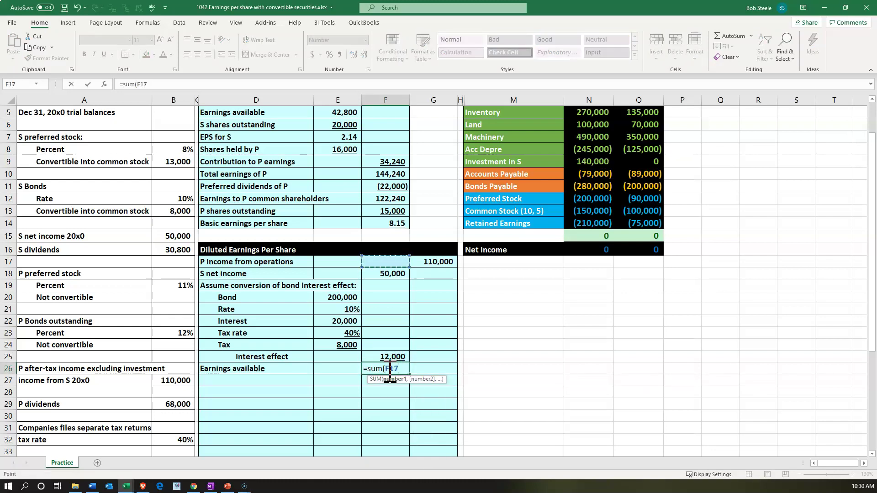
key("shift+Down")
key("shift+Down")
key("shift+Down")
key("shift+Down")
key("shift+Down")
key("shift+Down")
key("shift+Down")
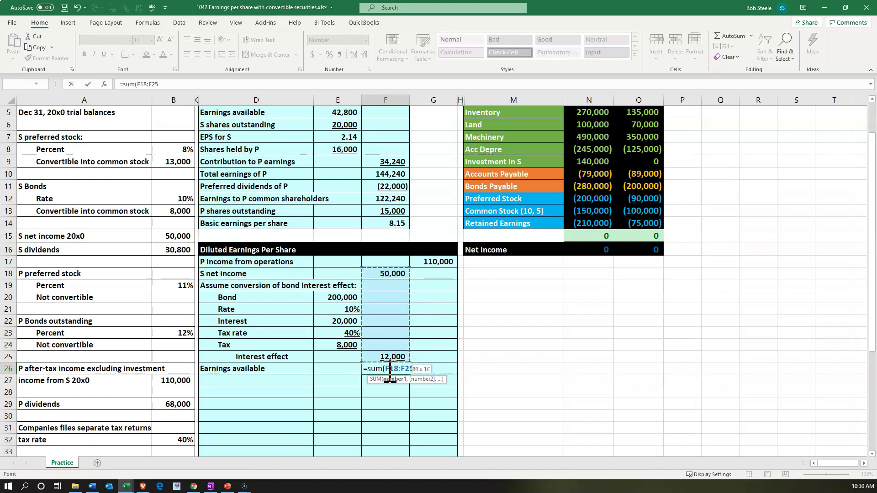
key("Return")
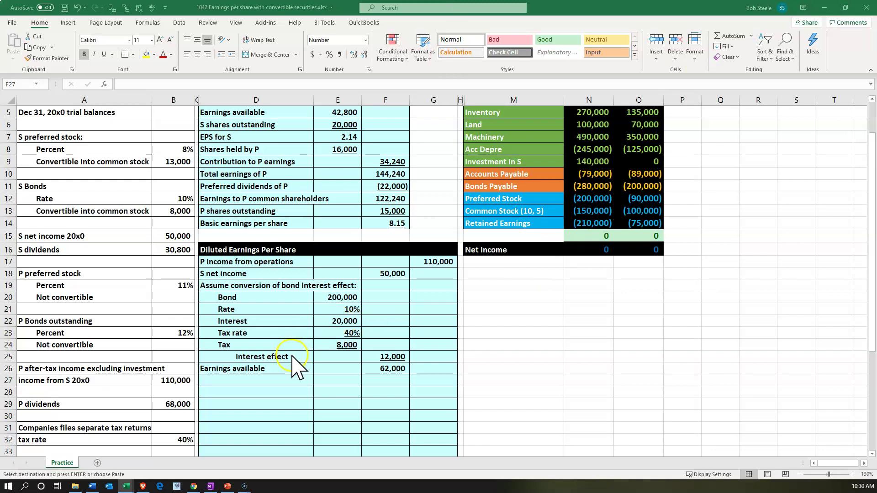
Step: Paste the label "S shares outstanding" into D27 and calculate the shares in E27 with =-O13/5
left_click(268, 382)
key("ctrl+v")
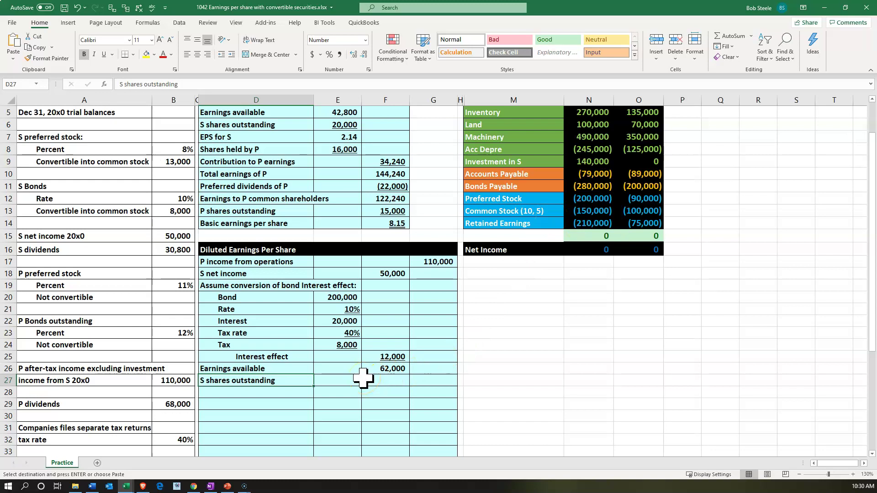
left_click(339, 383)
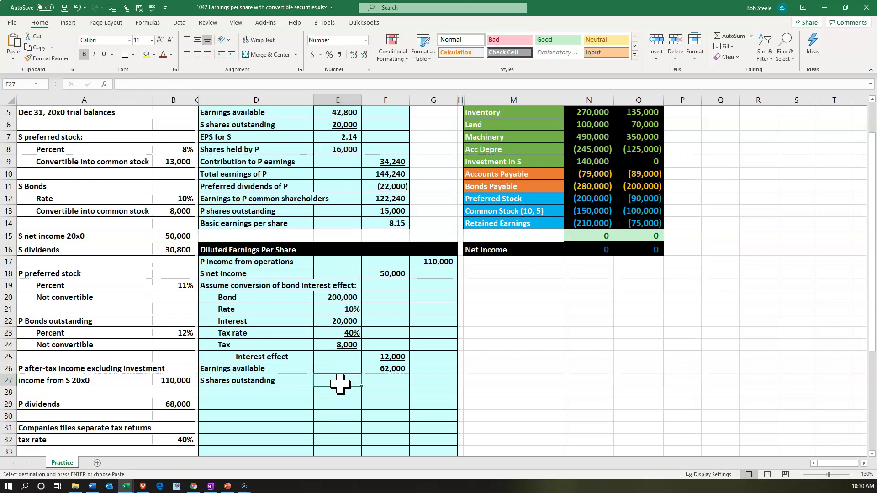
type("-")
key("Right")
key("Right")
key("Right")
key("Right")
key("Up")
key("Up")
key("Up")
key("Up")
key("Up")
key("Up")
key("Up")
key("Up")
key("Up")
key("Up")
key("Up")
key("Up")
key("Up")
key("Right")
key("Right")
key("Up")
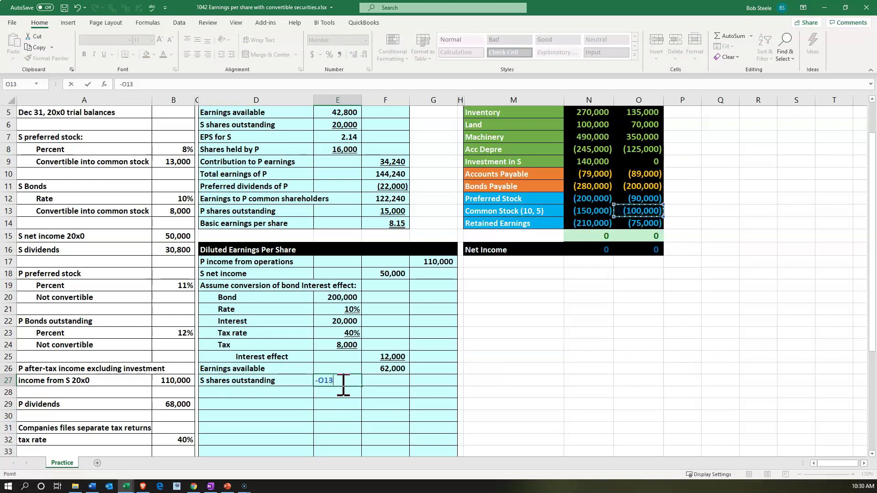
type("*")
type("5")
key("Return")
key("Down")
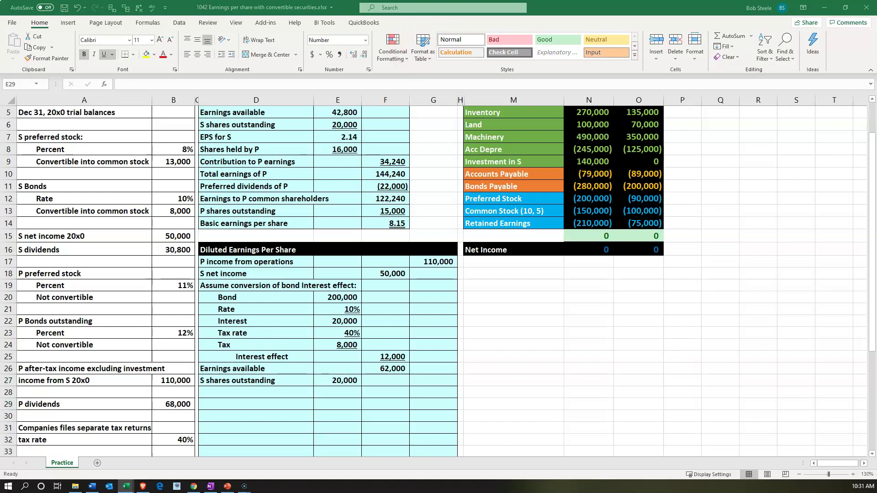
Step: Paste the copied label "Assume conversion of bonds" into D28 and link E28 to the bond conversion shares in B13
key("ctrl+c")
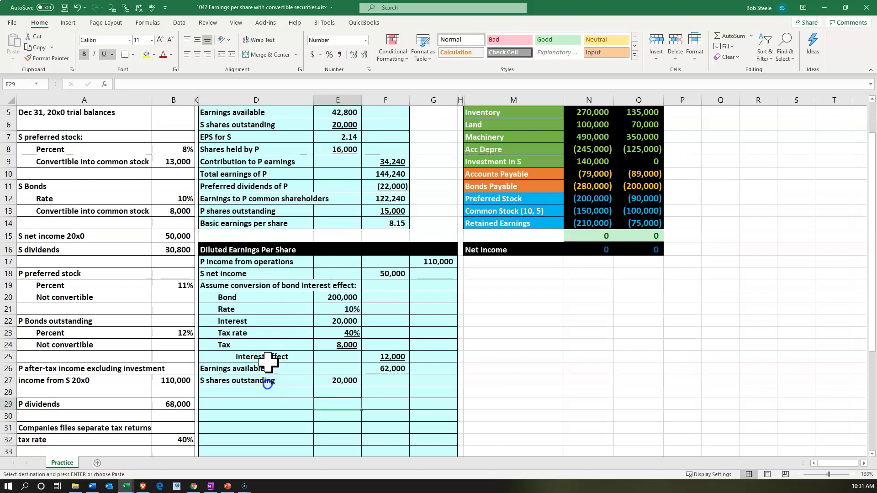
left_click(257, 393)
key("ctrl+v")
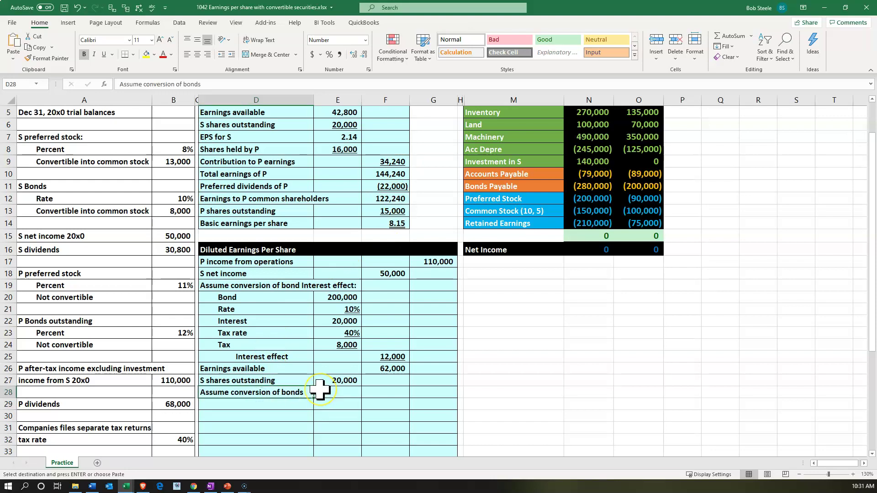
left_click(320, 389)
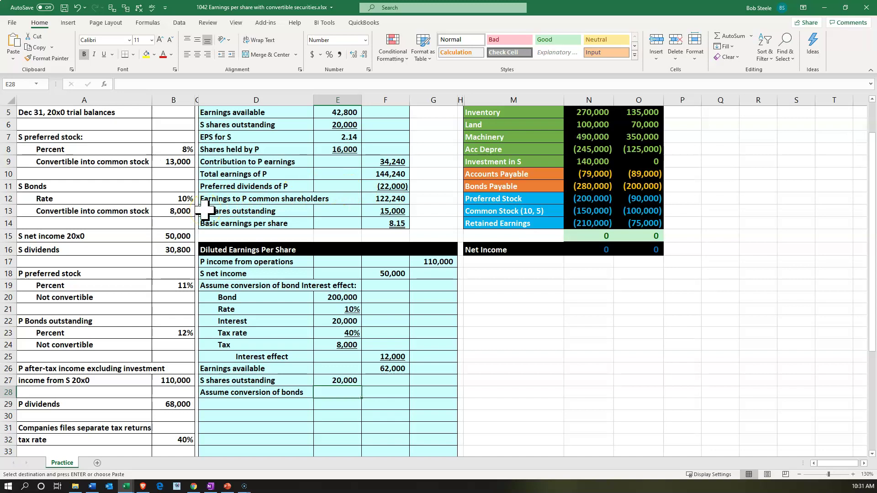
type("=")
key("Left")
key("Left")
key("Left")
key("Up")
key("Up")
key("Up")
key("Up")
key("Up")
key("Up")
key("Up")
key("Up")
key("Up")
key("Up")
key("Up")
key("Up")
key("Up")
key("Up")
key("Up")
key("Up")
key("Down")
key("Return")
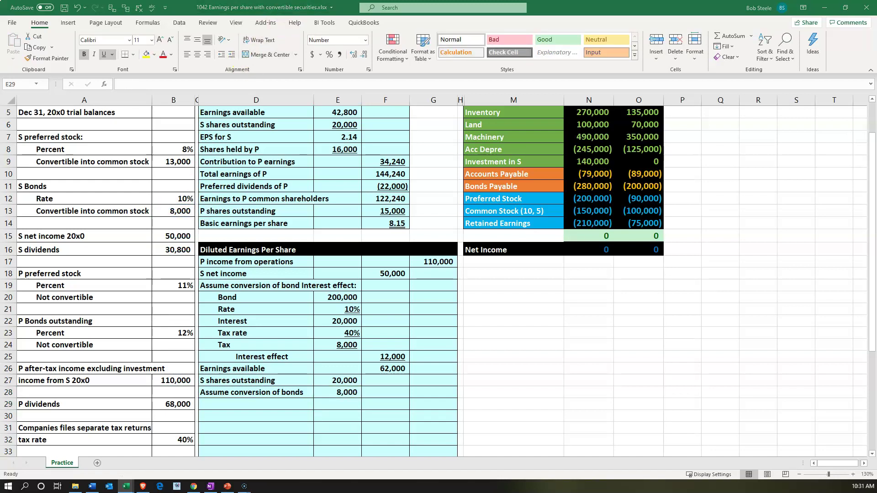
Step: Label D29 "Assume conversion of preferred" and link E29 to the preferred stock conversion shares in B9
key("ctrl+c")
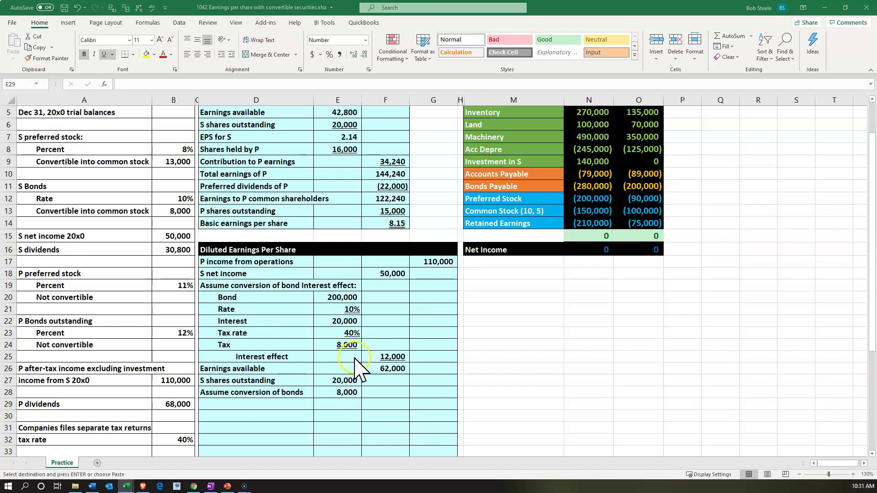
left_click(282, 403)
type("Assume conversion of preferred")
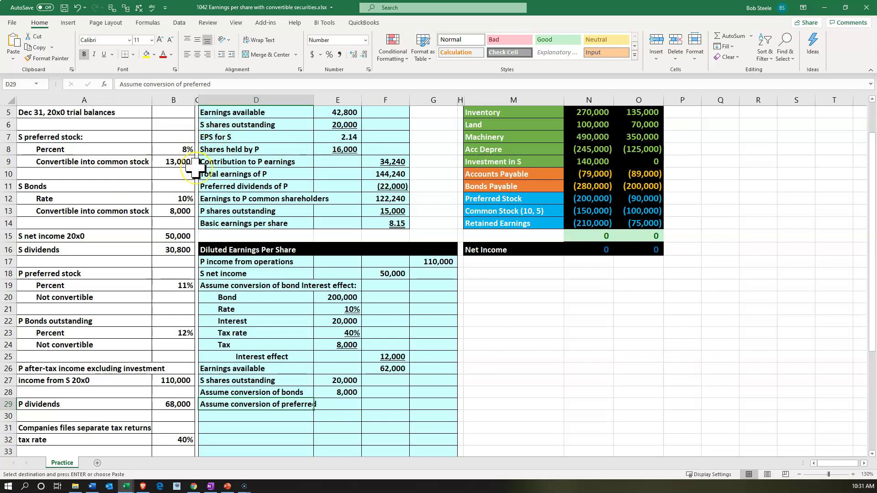
left_click(345, 407)
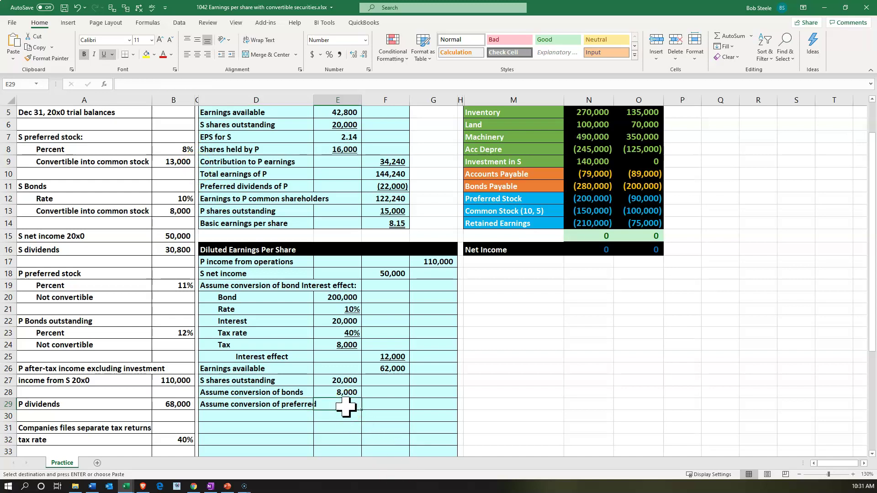
type("=")
key("Left")
key("Left")
key("Left")
key("Up")
key("Up")
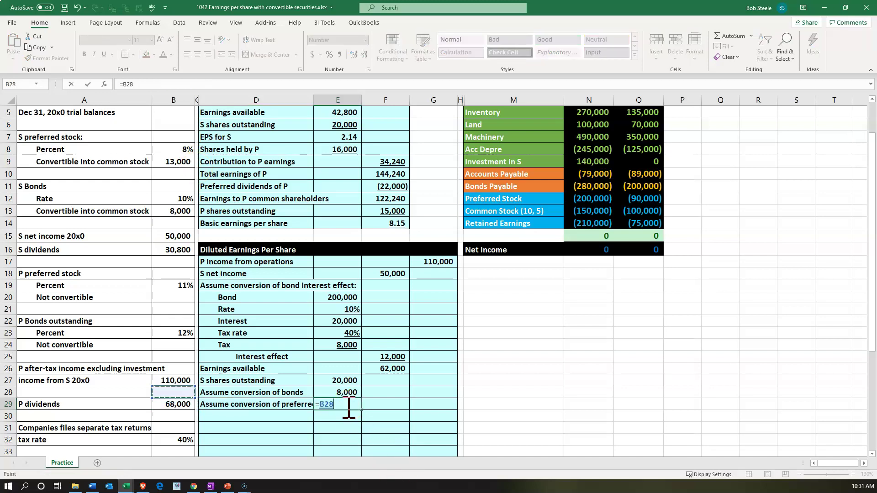
key("Up")
key("Up")
key("Up")
key("Up")
key("Up")
key("Up")
key("Up")
key("Up")
key("Up")
key("Up")
key("Up")
key("Up")
key("Up")
key("Up")
key("Up")
key("Up")
key("Up")
key("Up")
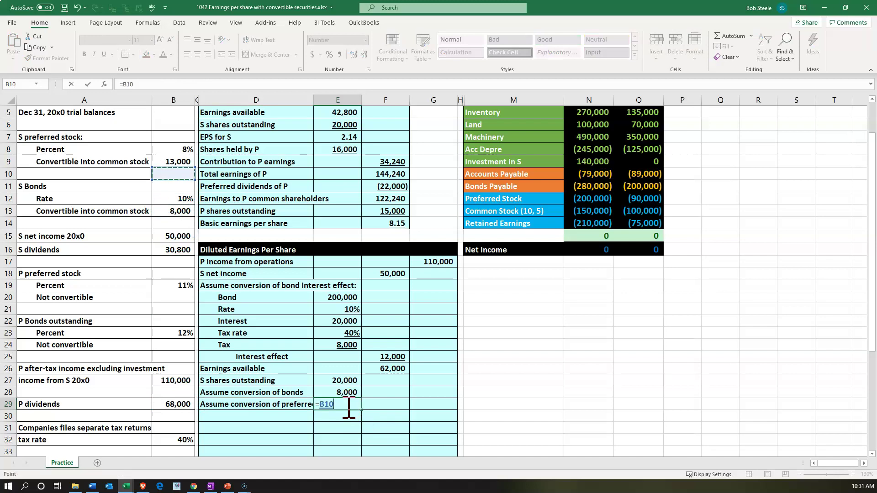
key("Return")
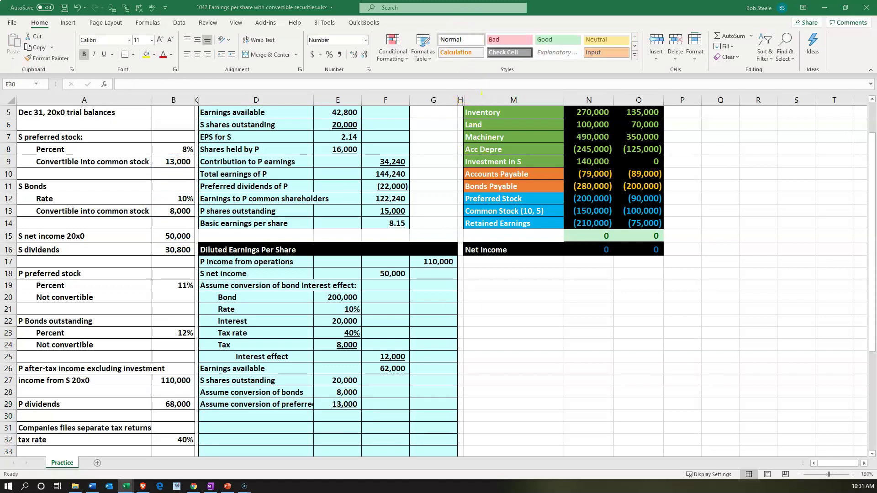
Step: Label D30 "Total shares" and total the diluted S shares in F30 with =SUM(E27:E29)
key("ctrl+c")
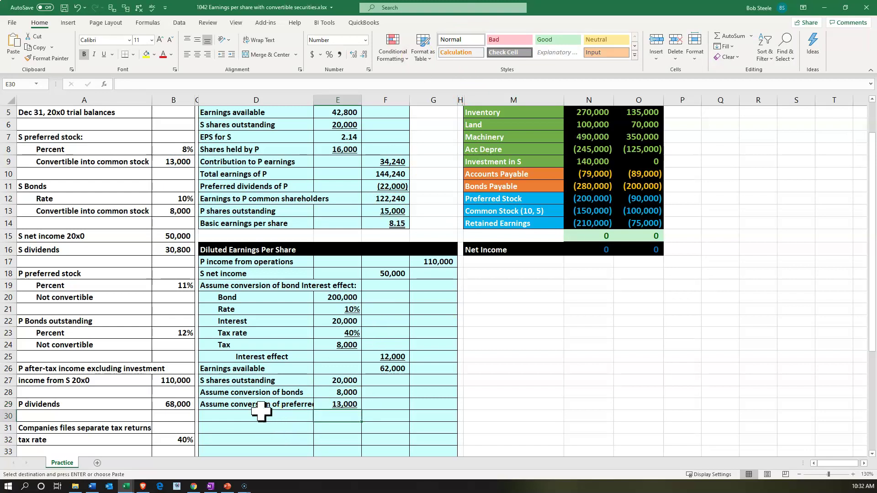
left_click(254, 414)
type("Total shares")
key("Tab")
key("Tab")
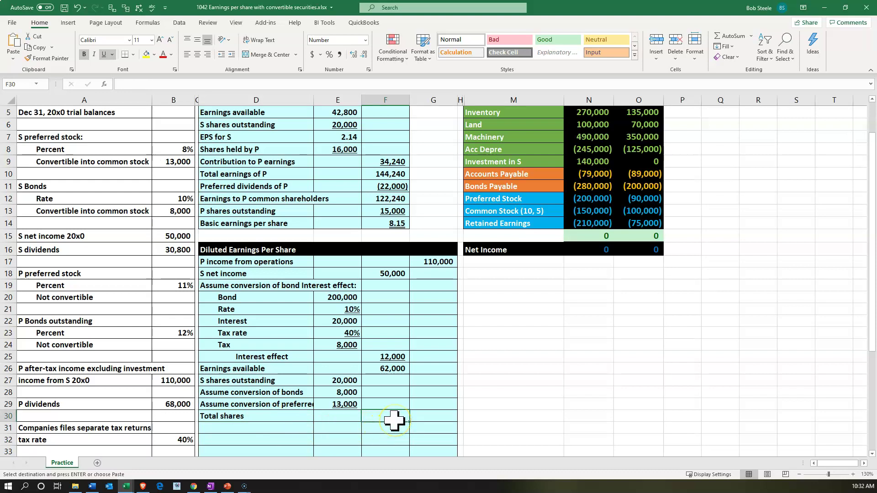
type("=sum(")
key("Up")
key("Up")
key("Up")
key("Left")
key("shift+Down")
key("shift+Down")
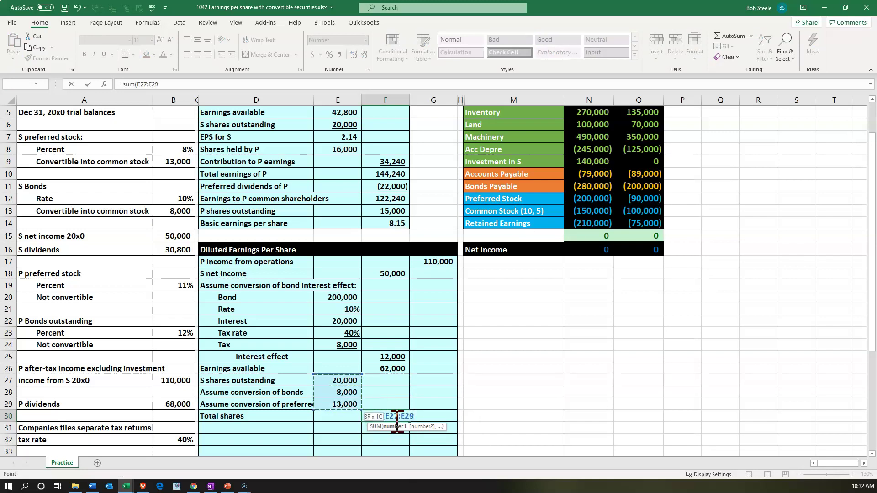
key("Return")
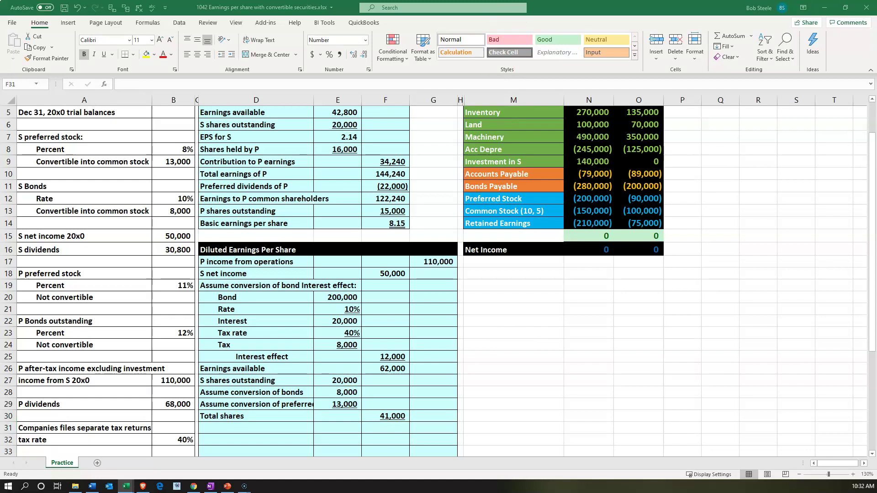
Step: Paste the copied label "Computed EPS for S" into D31 and calculate the EPS in F31 with =F26/F30
key("ctrl+c")
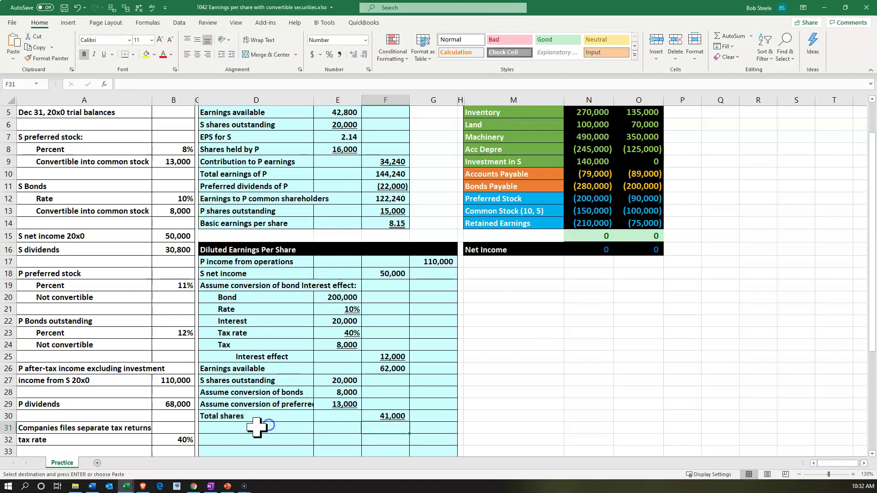
left_click(256, 427)
key("ctrl+v")
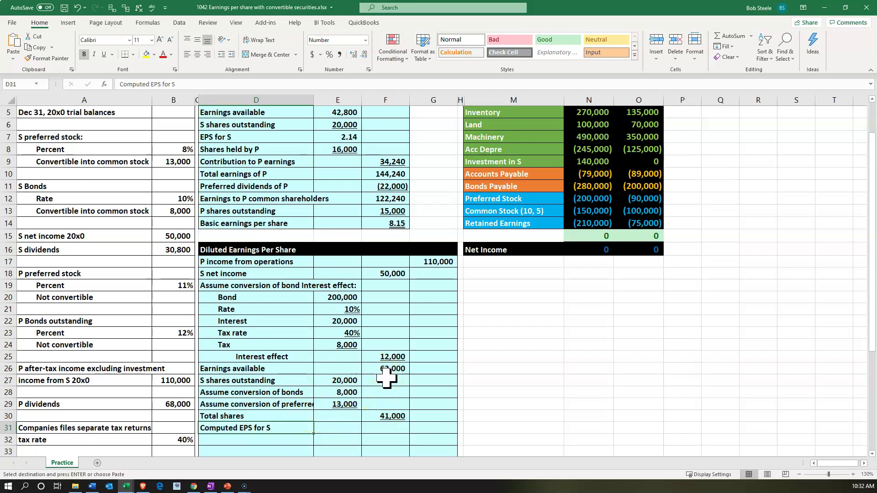
left_click(378, 429)
type("=")
key("Up")
key("Up")
key("Up")
key("Up")
key("Up")
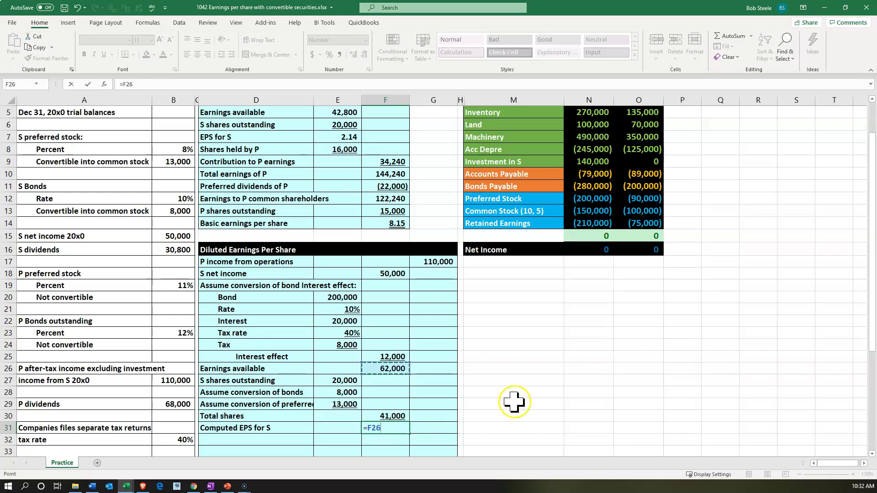
type("/")
key("Up")
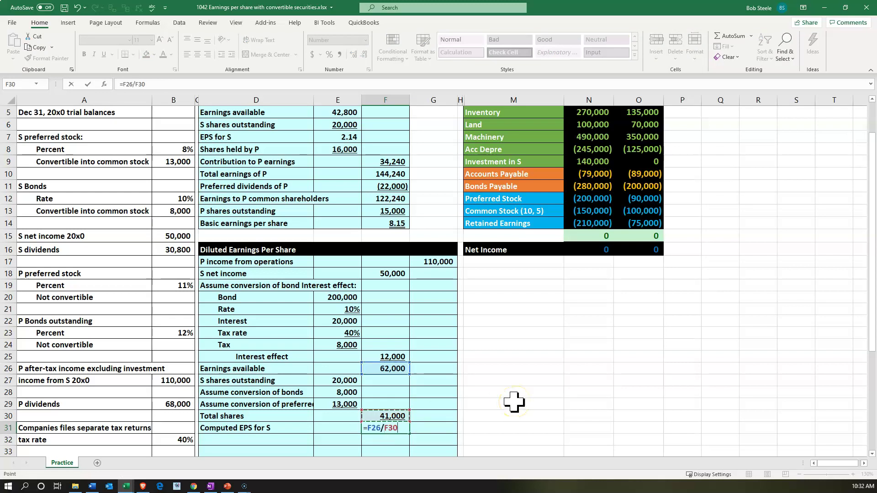
key("Return")
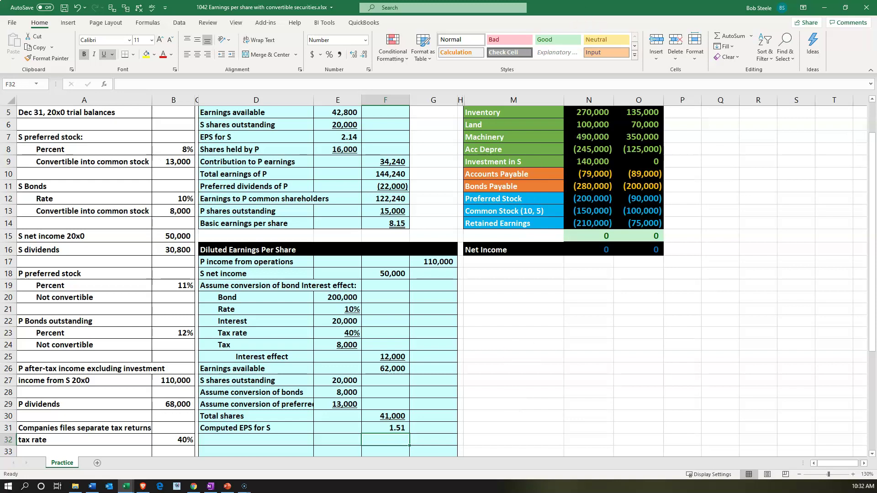
Step: Paste the copied label "Shares held by P" into D32 of the Diluted Earnings Per Share table
left_click(256, 440)
key("ctrl+c")
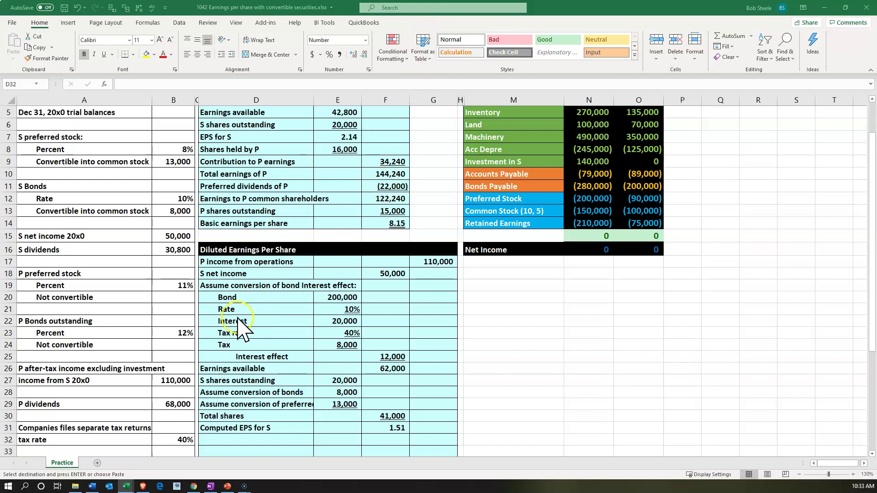
left_click(258, 438)
key("ctrl+v")
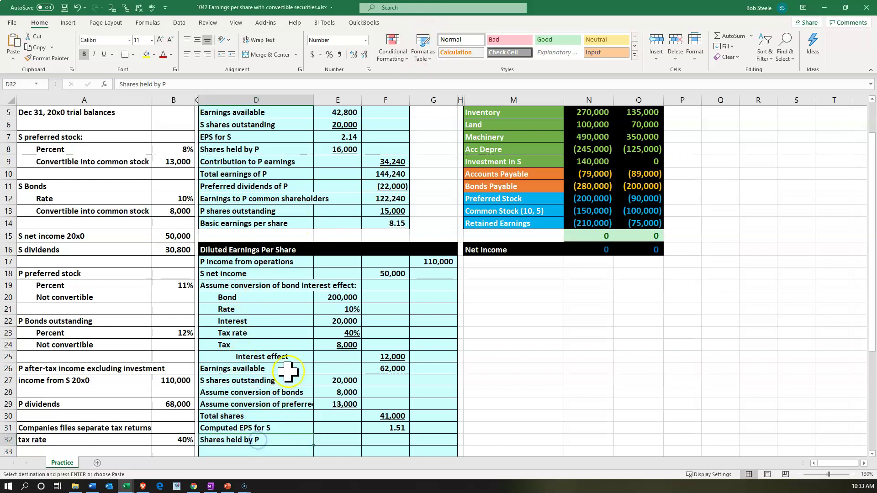
Step: Calculate the S shares held by P in F32 as =E27*B3, using P's ownership percentage
scroll(288, 372, "down", 1)
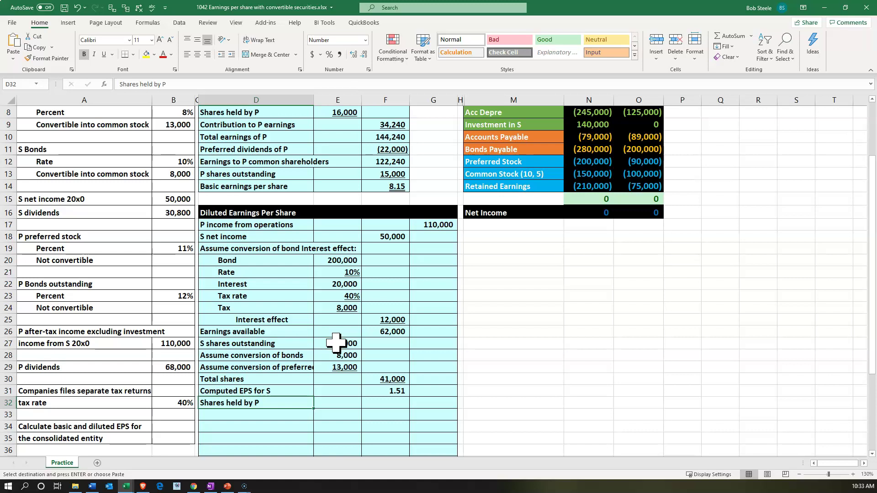
left_click(372, 402)
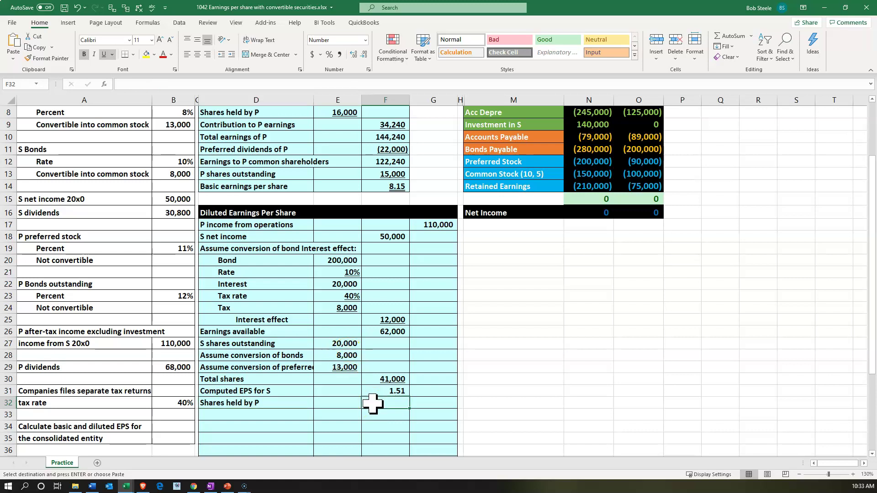
type("=")
key("Up")
key("Up")
key("Up")
key("Up")
key("Up")
key("Left")
type("*")
key("Left")
key("Left")
key("Left")
key("Up")
key("Up")
key("Up")
key("Up")
key("Up")
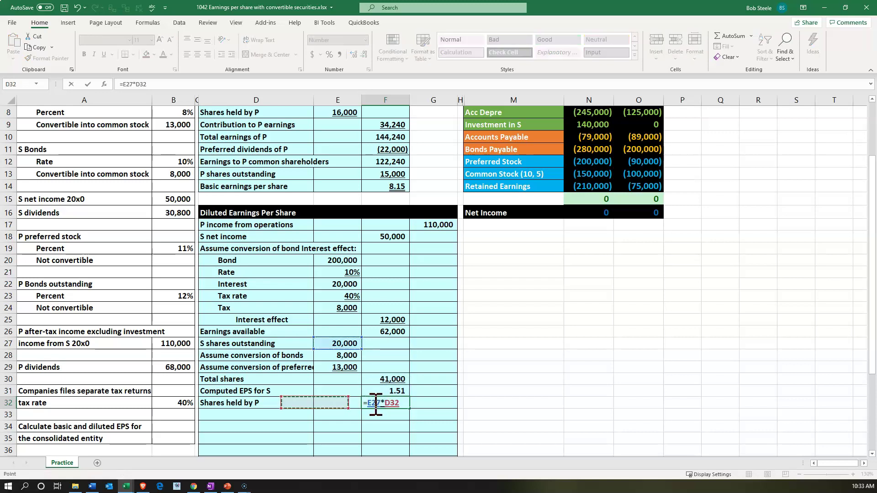
key("Up")
key("Up")
key("Up")
key("Up")
key("Up")
key("Up")
key("Up")
key("Up")
key("Up")
key("Up")
key("Up")
key("Up")
key("Up")
key("Up")
key("Up")
key("Up")
key("Up")
key("Up")
key("Up")
key("Up")
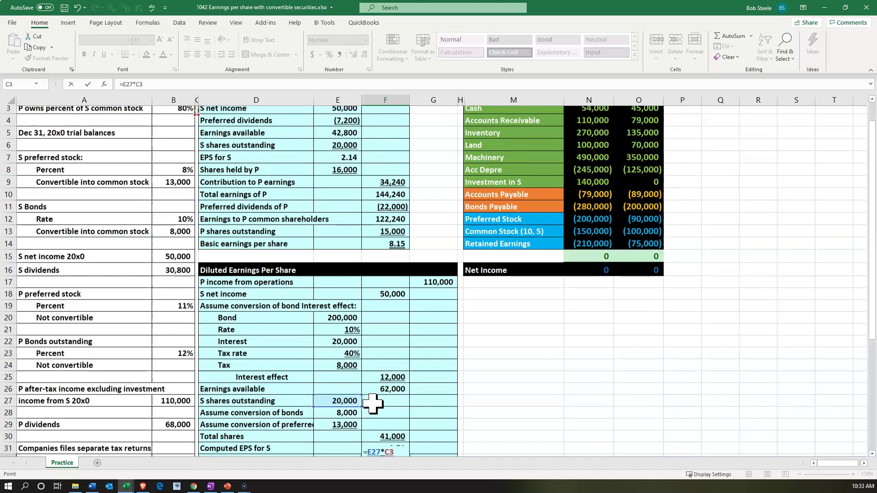
key("Left")
key("Return")
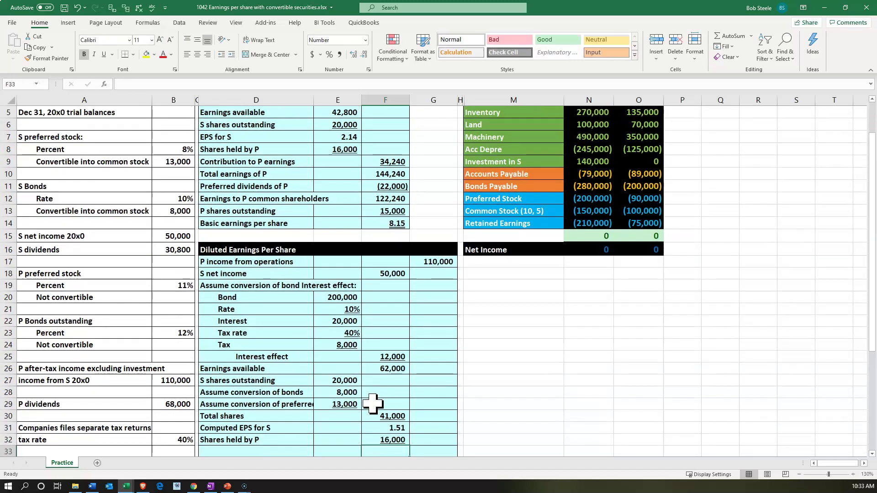
key("Return")
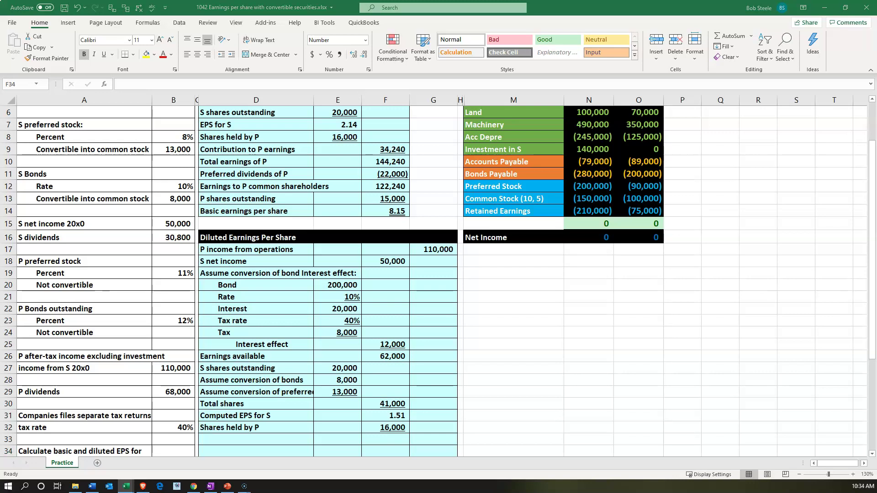
Step: Paste the copied label "Contribution to P earnings" into D33 of the Diluted Earnings Per Share table
key("ctrl+c")
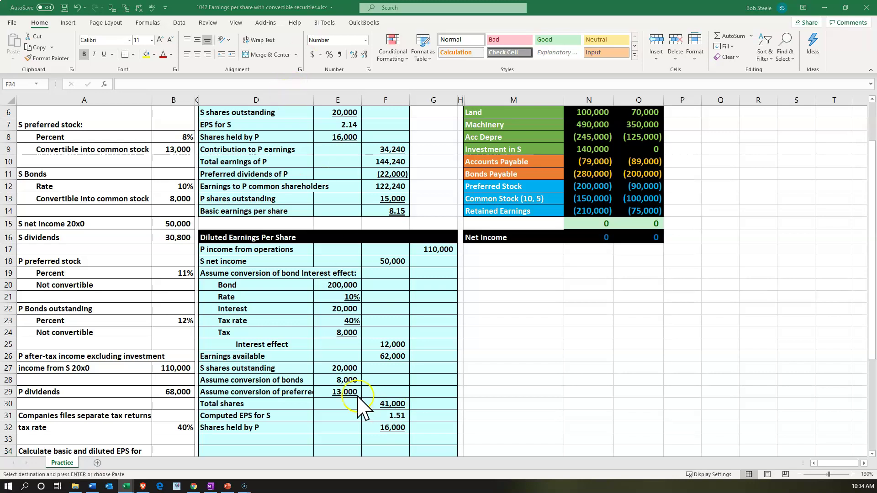
scroll(276, 412, "down", 2)
left_click(250, 365)
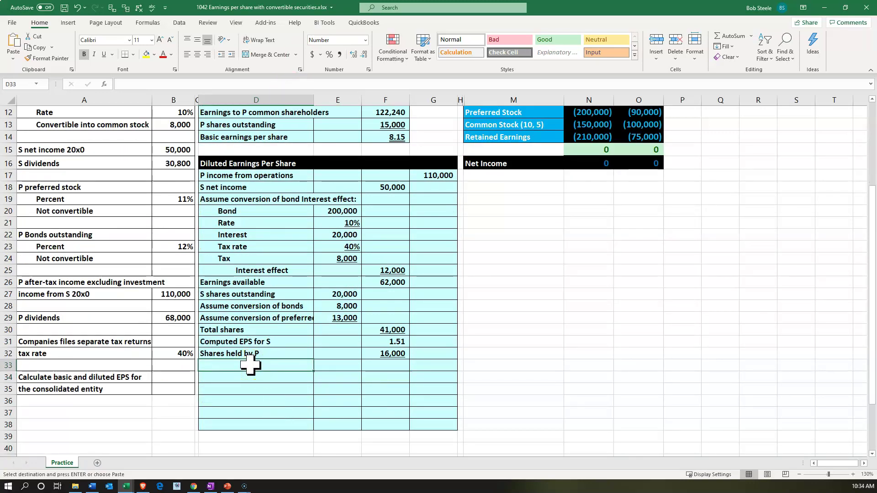
key("ctrl+v")
Step: Calculate the contribution to P earnings in G33 with =F31*F32
key("Right")
key("Right")
key("Right")
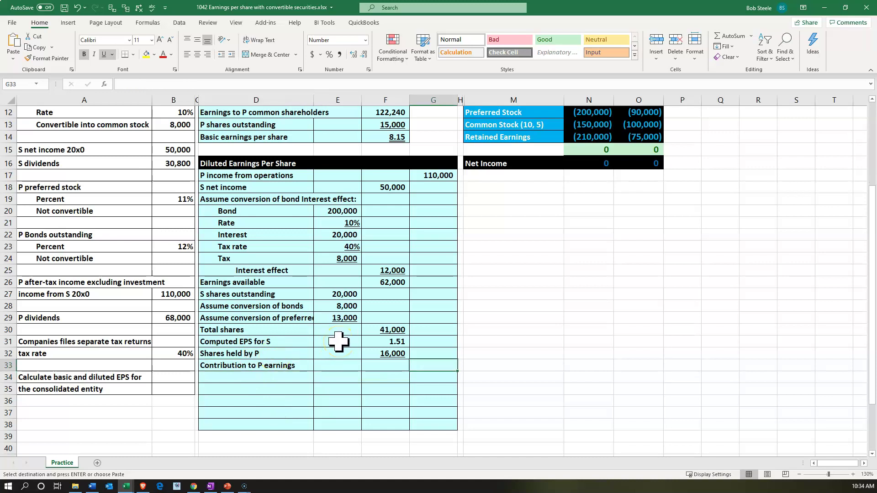
type("=")
key("Left")
key("Up")
key("Up")
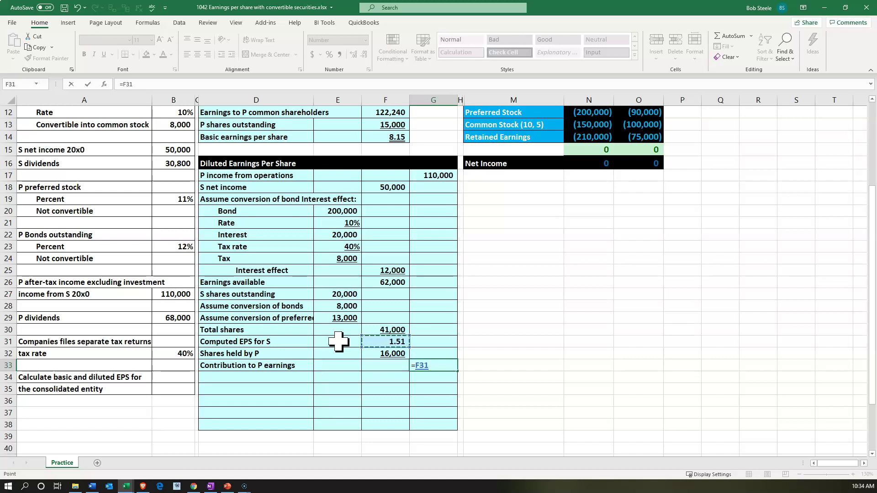
type("*")
key("Left")
key("Up")
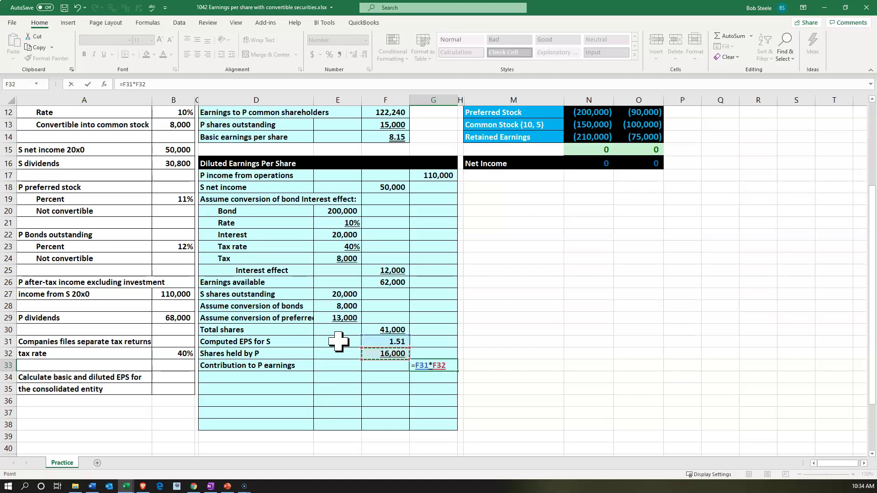
key("Return")
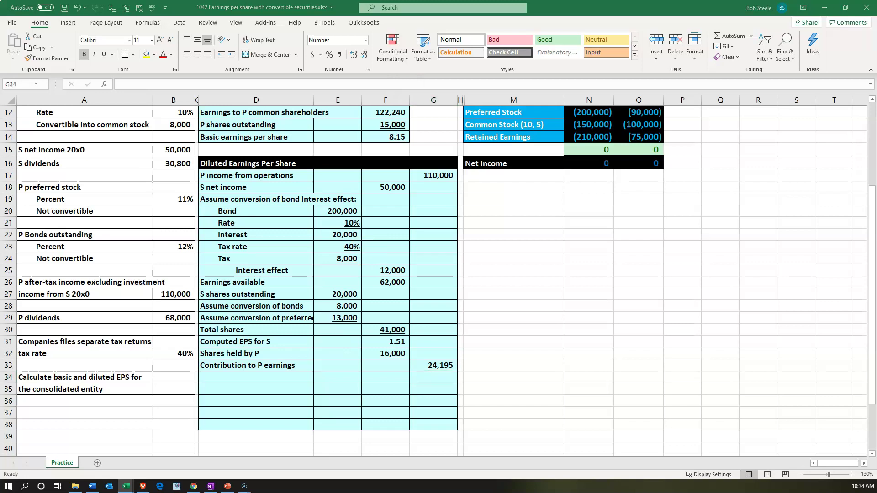
Step: Label D34 "Total earnings of P" in the Diluted Earnings Per Share table
key("ctrl+c")
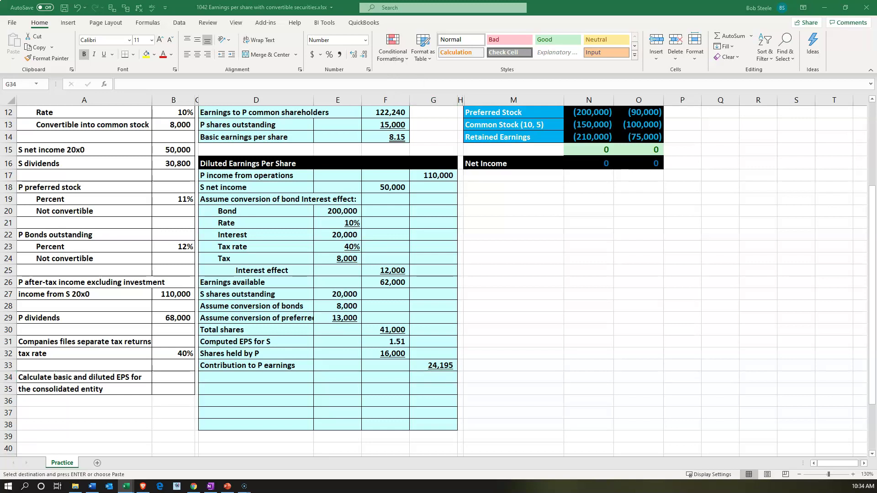
left_click(300, 375)
type("Total earnings of P")
Step: Total P's diluted earnings in G34 with =SUM(G17:G33)
key("Tab")
key("Tab")
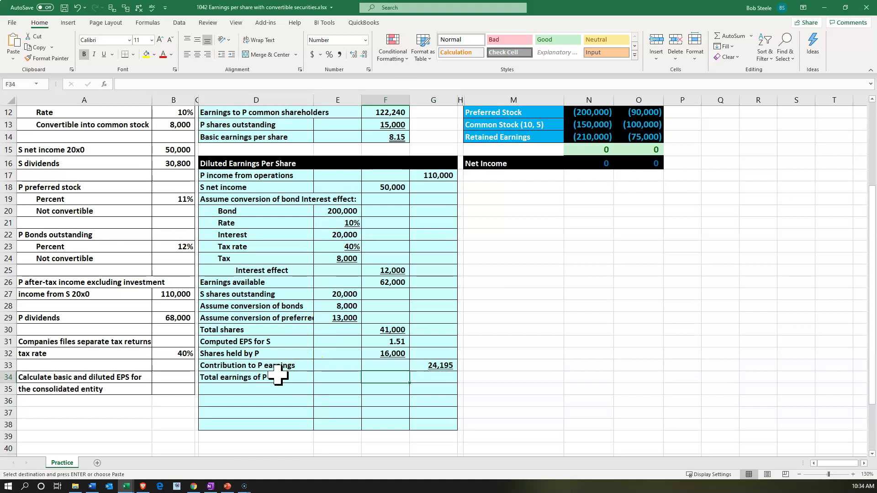
key("Tab")
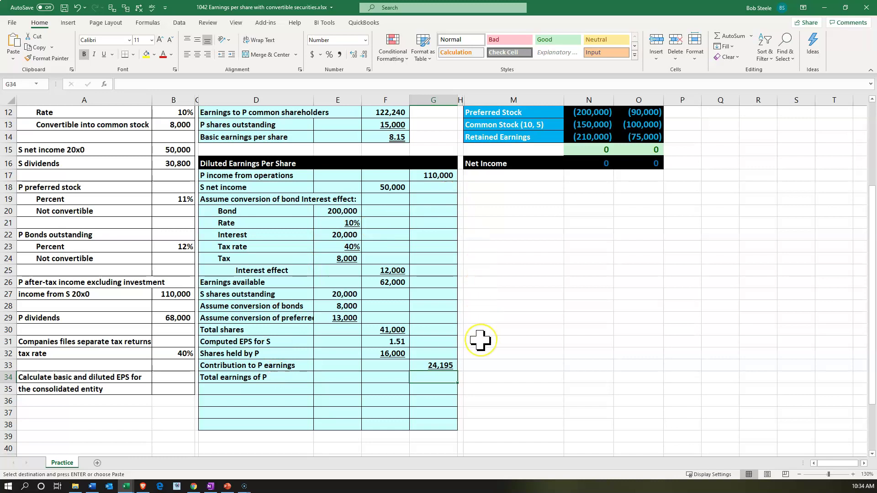
type("=sum(")
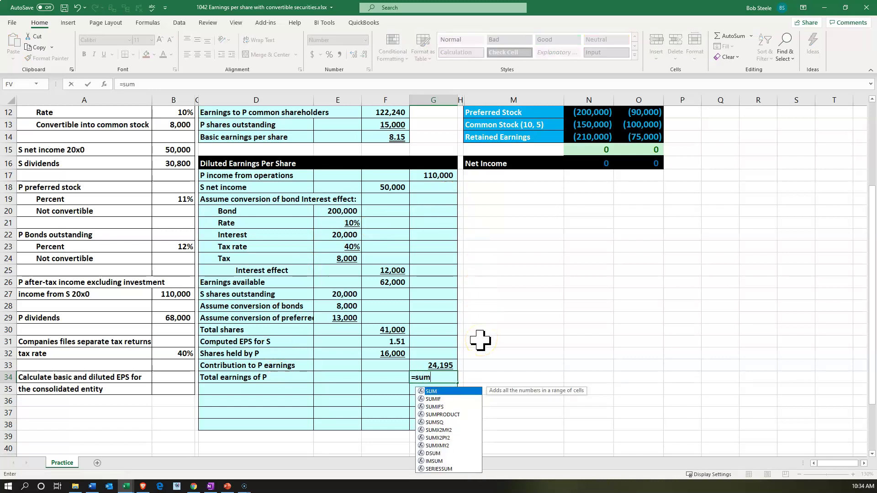
key("Up")
key("shift+Up")
key("shift+Up")
key("shift+Up")
key("shift+Up")
key("shift+Up")
key("shift+Up")
key("shift+Up")
key("shift+Up")
key("shift+Up")
key("shift+Up")
key("shift+Up")
key("shift+Up")
key("shift+Up")
key("shift+Up")
key("shift+Up")
key("shift+Up")
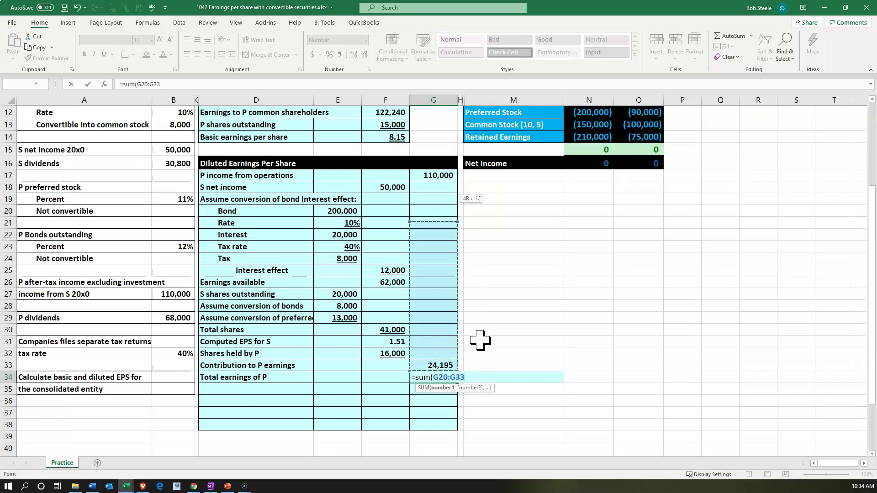
type(")")
key("Return")
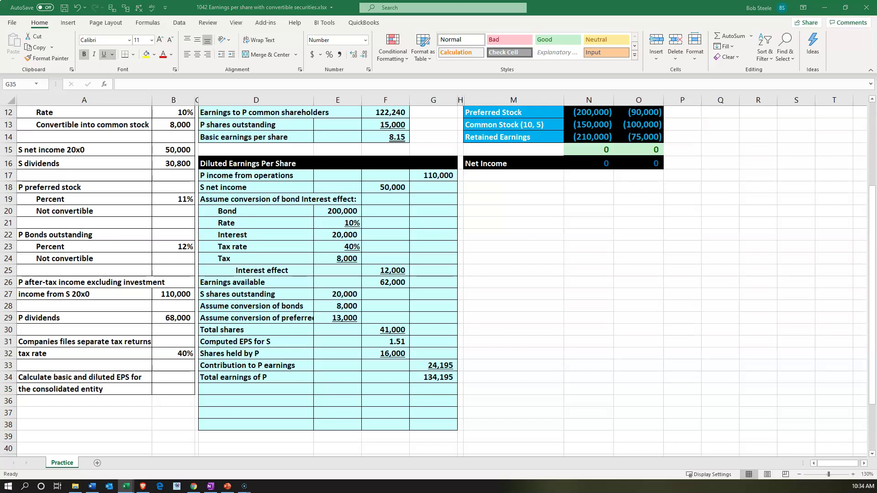
Step: Copy the label "Preferred dividends of P" into D35 of the Diluted Earnings Per Share table
left_click(273, 389)
key("ctrl+c")
key("ctrl+v")
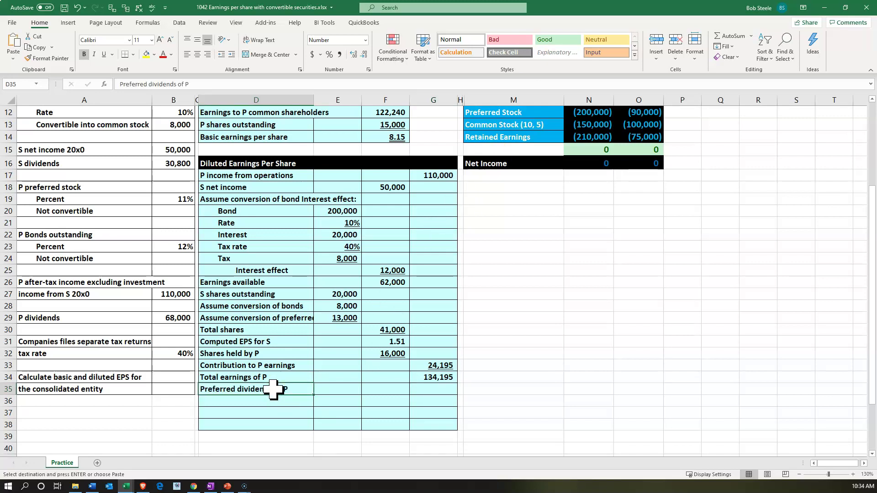
Step: Calculate P's preferred dividends in G35 as =N12*B19, multiplying P's preferred stock by its dividend percentage
key("Right")
key("Right")
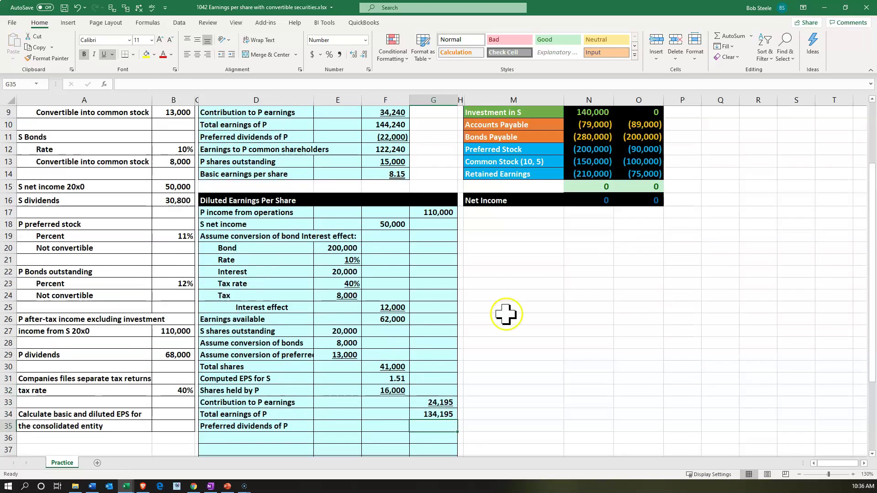
scroll(505, 314, "up", 3)
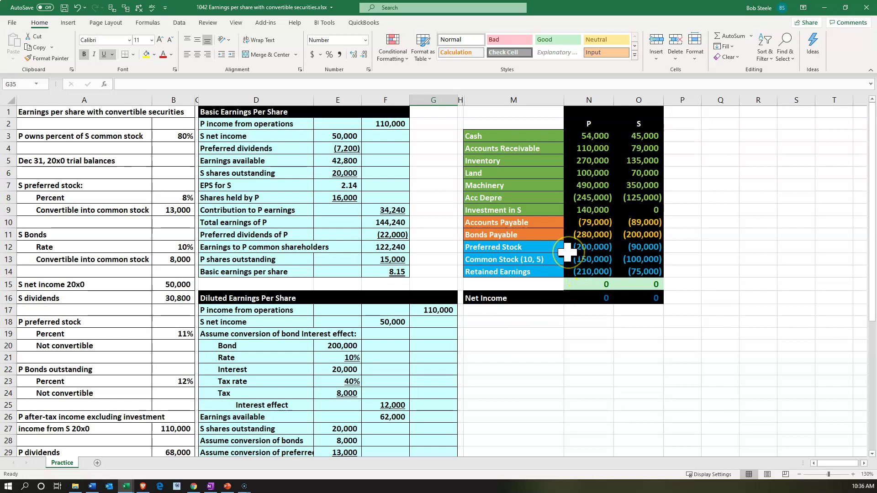
scroll(566, 251, "down", 2)
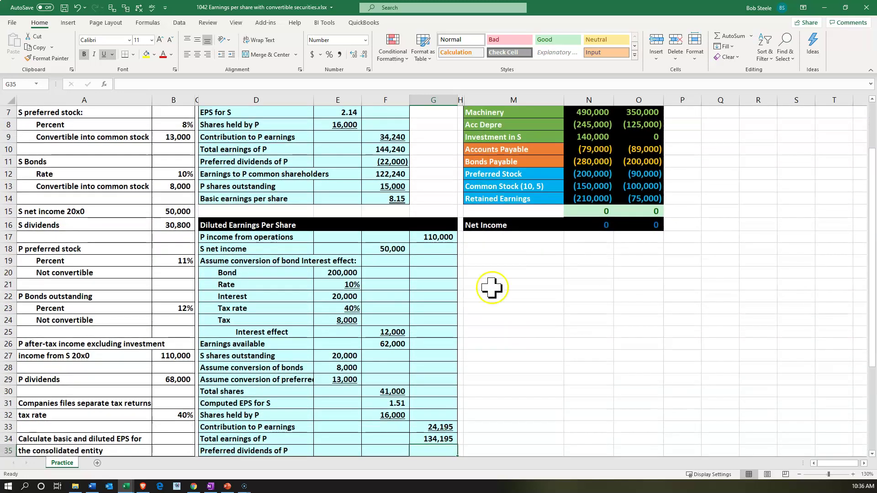
scroll(192, 270, "down", 1)
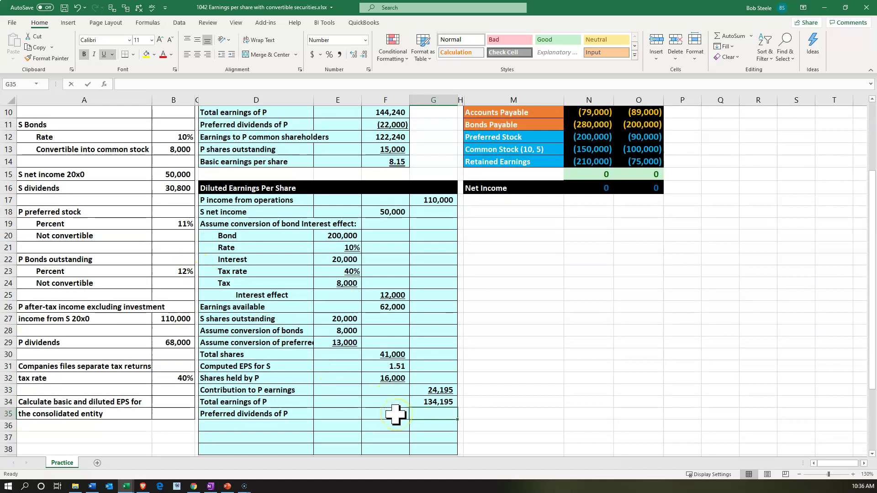
type("=")
left_click(587, 139)
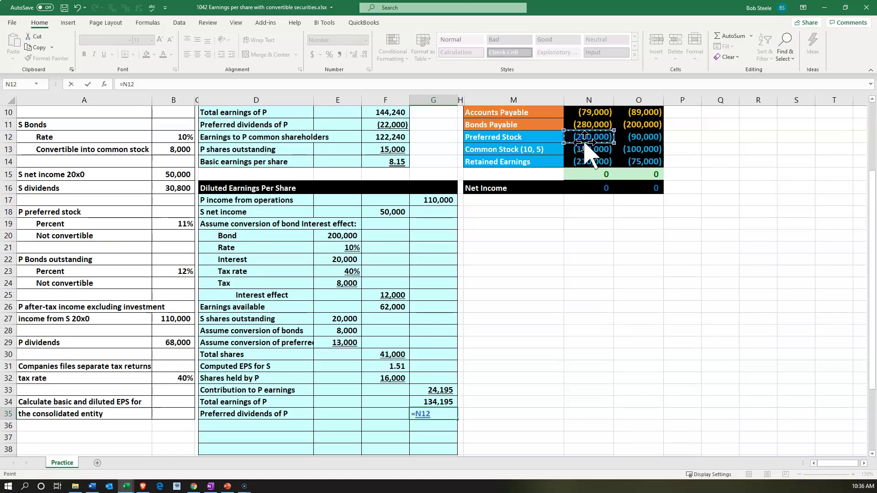
type("*")
key("Left")
key("Left")
key("Left")
key("Left")
key("Left")
key("Up")
key("Up")
key("Up")
key("Up")
key("Up")
key("Up")
key("Up")
key("Up")
key("Up")
key("Up")
key("Up")
key("Up")
key("Up")
key("Up")
key("Up")
key("Up")
key("Return")
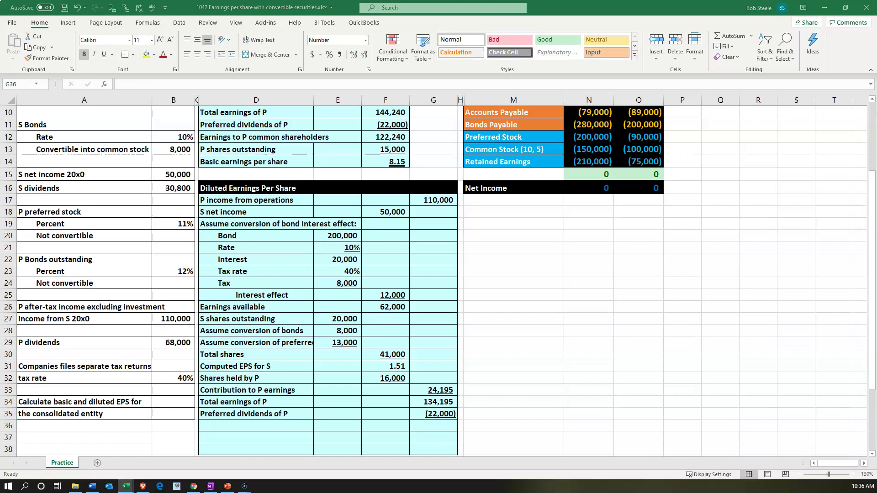
Step: Paste the copied label "Earnings to P common shareholders" into D36 of the Diluted Earnings Per Share table
key("ctrl+c")
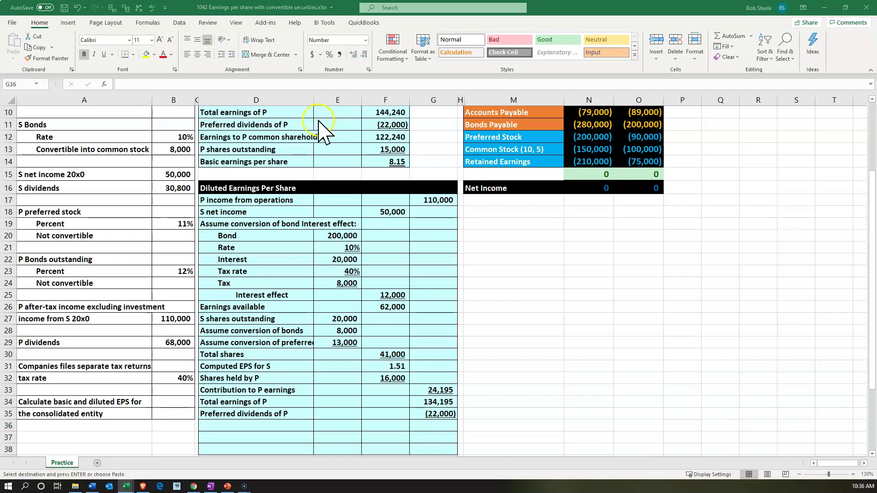
left_click(265, 426)
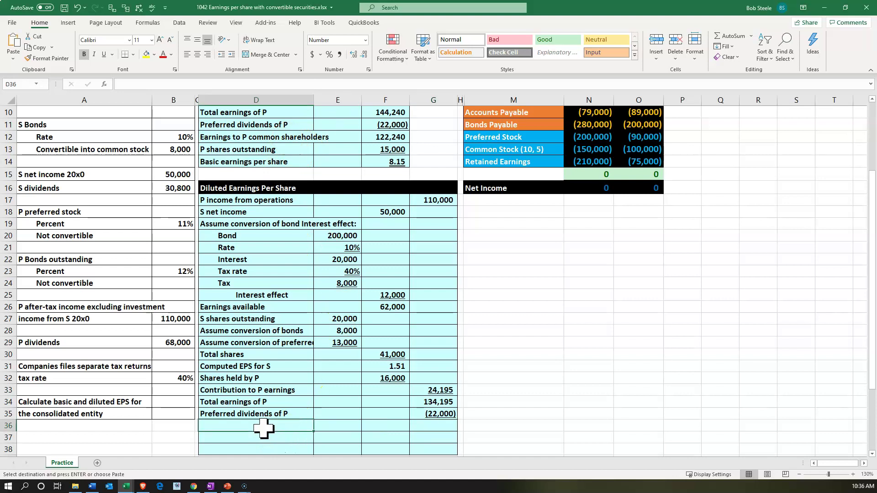
key("ctrl+v")
Step: Calculate the earnings to P common shareholders in G36 with =SUM(G34:G35)
key("Right")
key("Right")
key("Right")
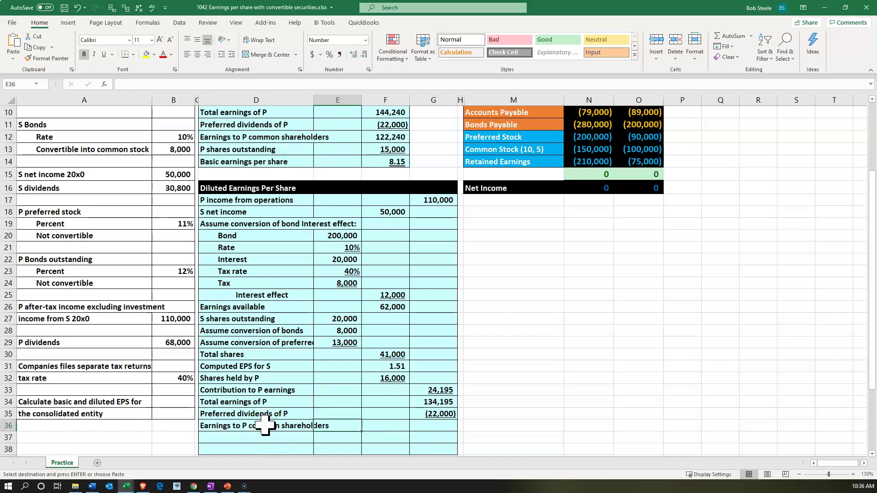
type("=sum(")
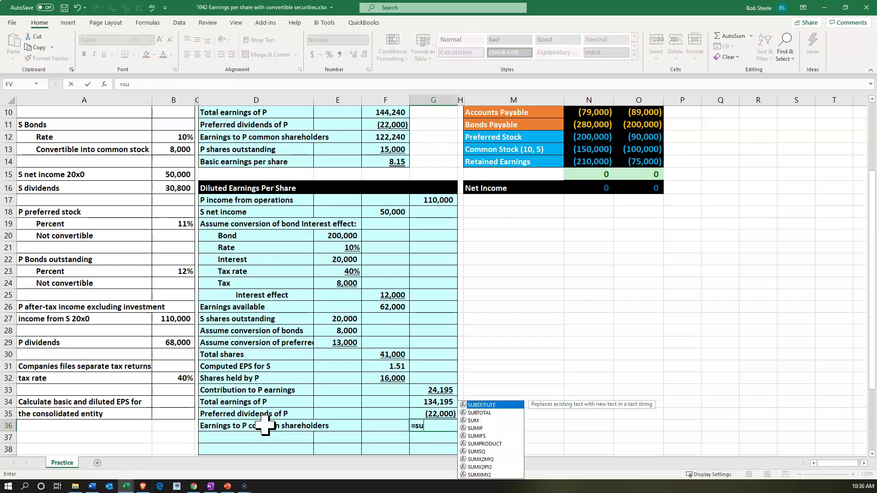
key("Up")
key("Up")
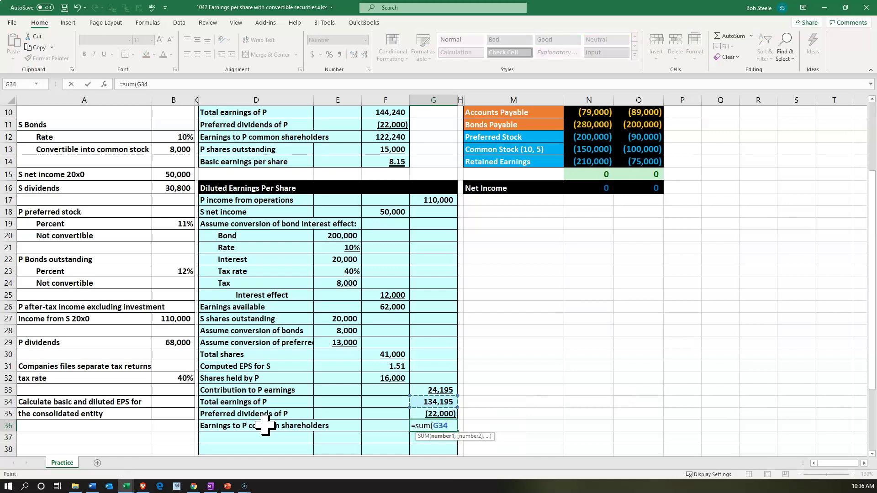
key("shift+Down")
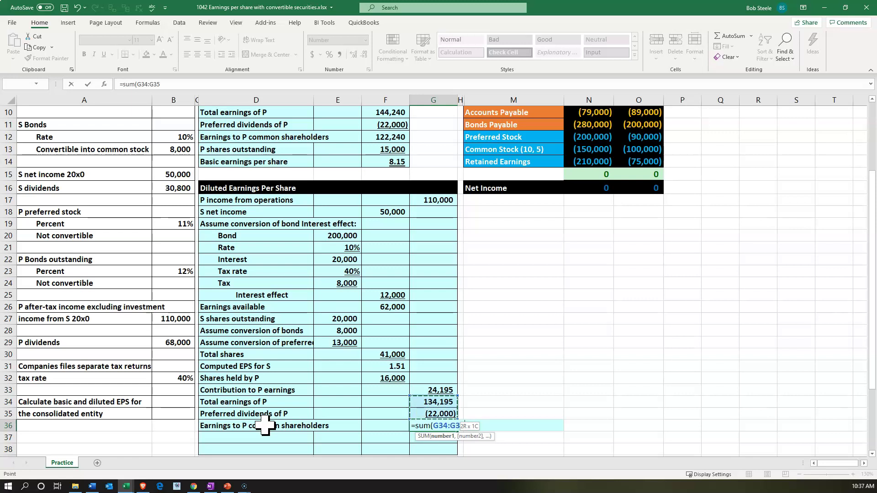
key("Return")
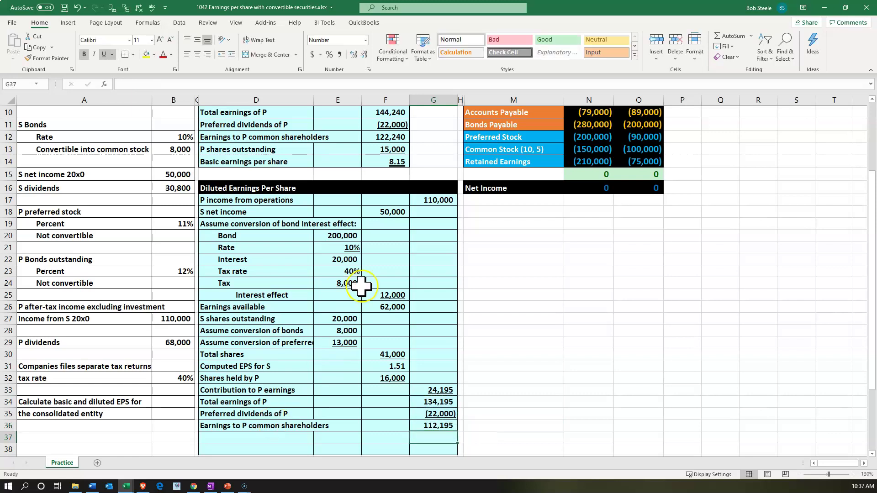
Step: Paste the copied label "P shares outstanding" into D37 and select G37 on the same row
scroll(361, 287, "down", 1)
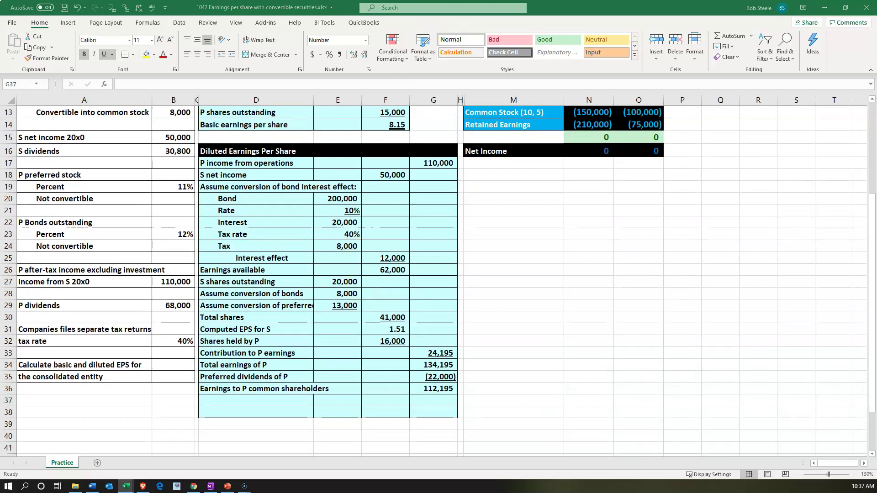
left_click(252, 400)
key("ctrl+v")
key("Right")
key("Right")
key("Right")
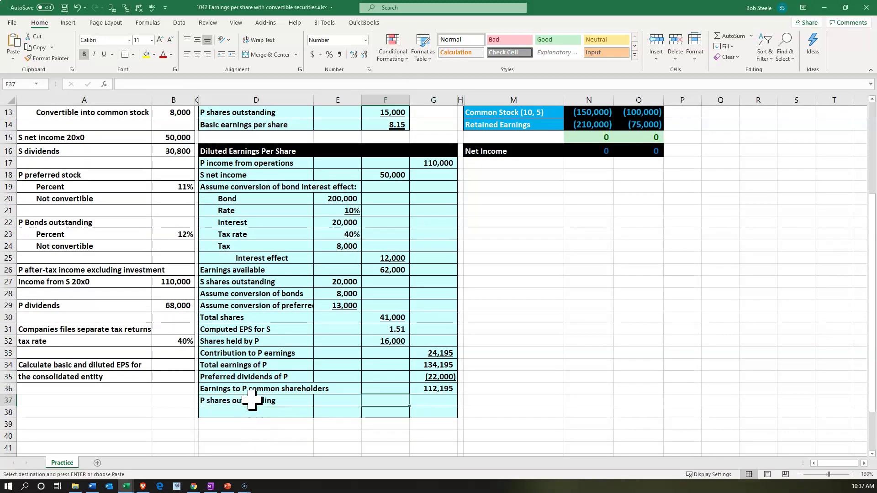
scroll(473, 334, "up", 1)
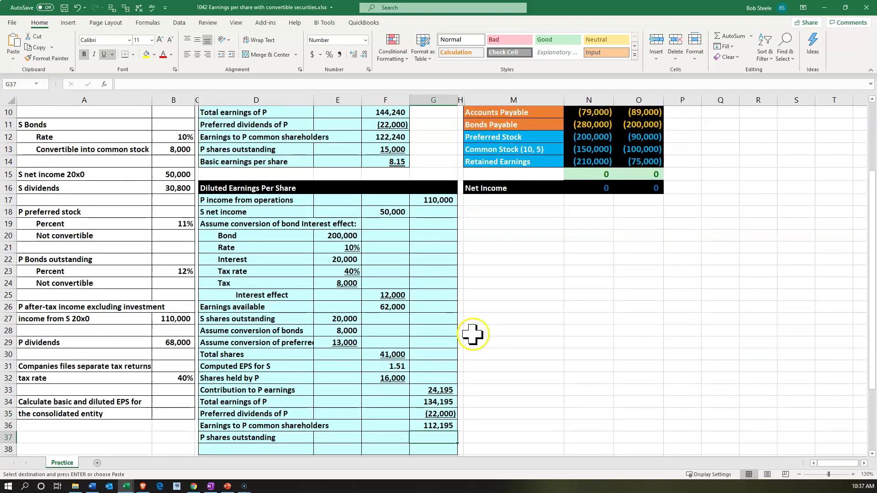
Step: Calculate P shares outstanding in G37 with =-N13/5, dividing P's common stock by 5
left_click(581, 152)
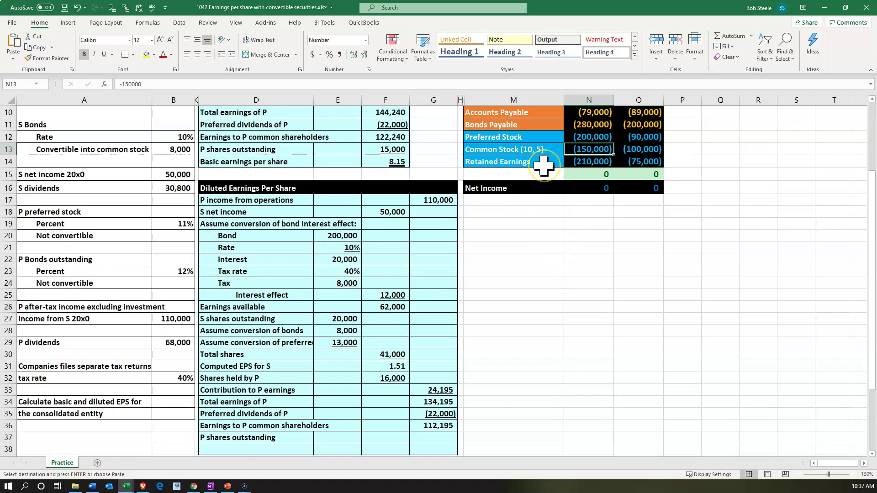
left_click(438, 436)
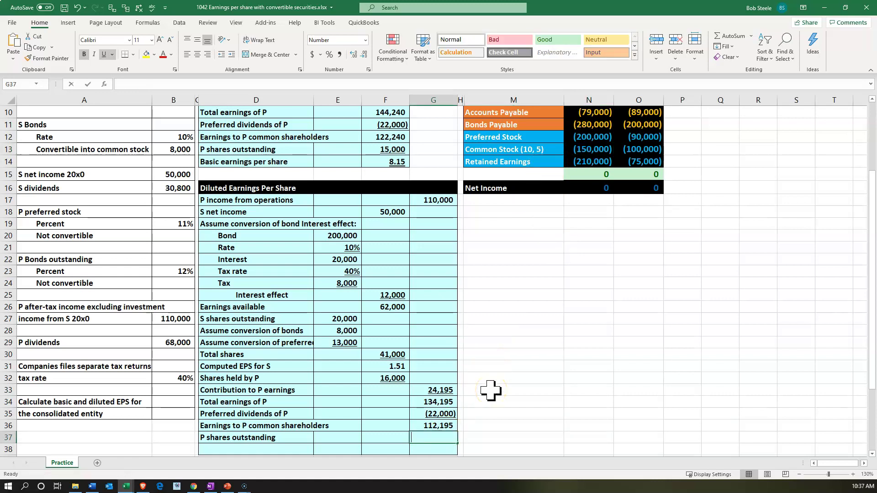
type("=")
key("Up")
key("Up")
key("Up")
key("Up")
key("Up")
key("Up")
key("Up")
key("Up")
key("Up")
key("Up")
key("Up")
key("Up")
key("Up")
key("Up")
key("Up")
key("Up")
key("Up")
key("Up")
key("Up")
key("Up")
key("Up")
key("Up")
key("Right")
key("Right")
key("Right")
key("Up")
key("Up")
type("*")
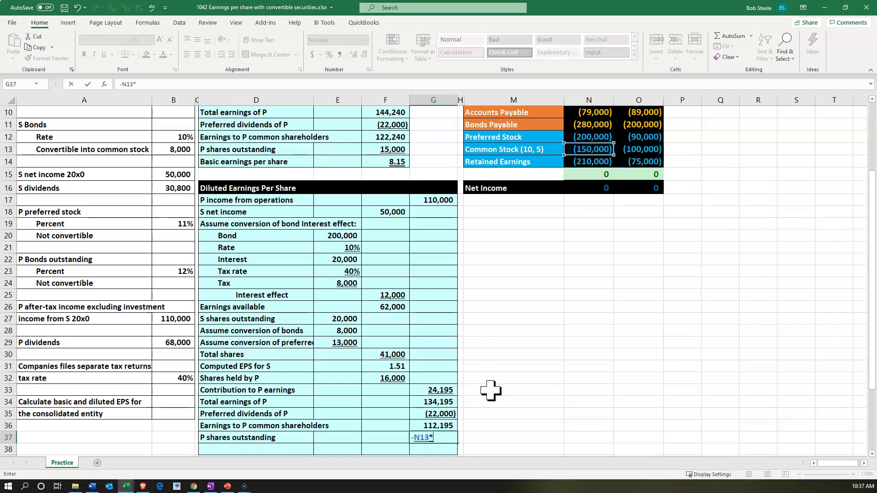
type("5")
key("Return")
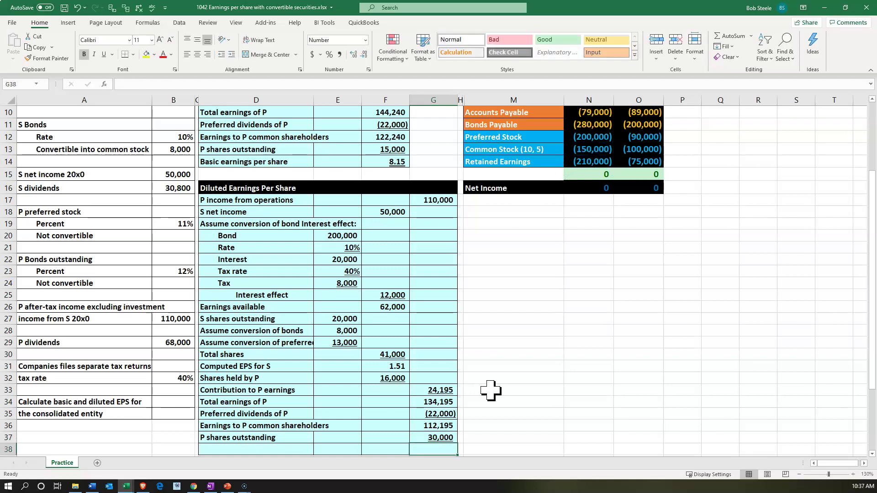
Step: Replace the P shares outstanding formula in G37 with =-N13/10, dividing P's common stock by 10
key("Up")
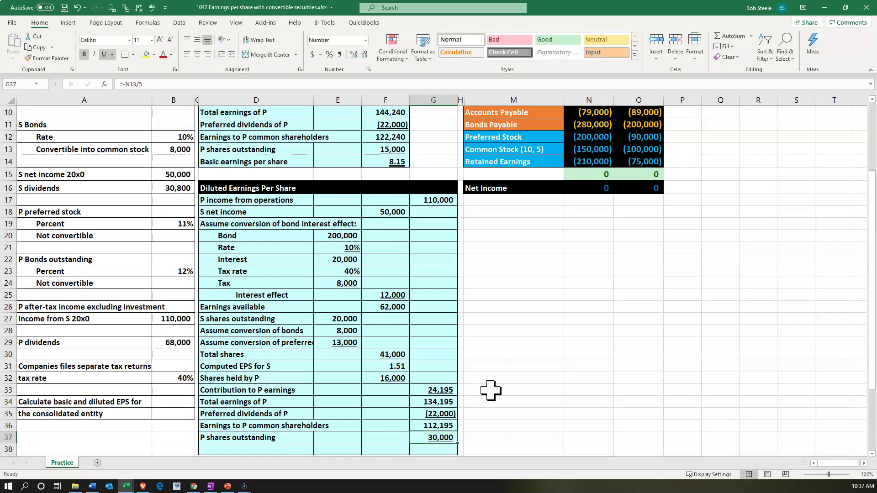
type("-")
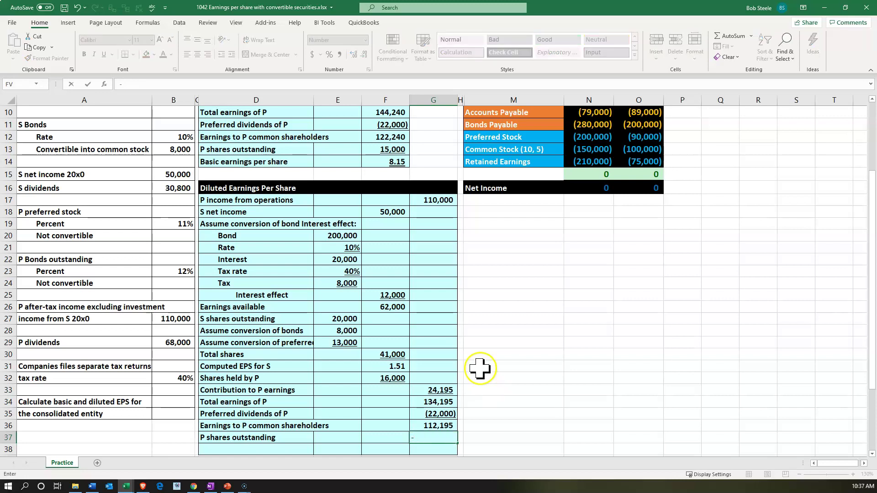
left_click(599, 153)
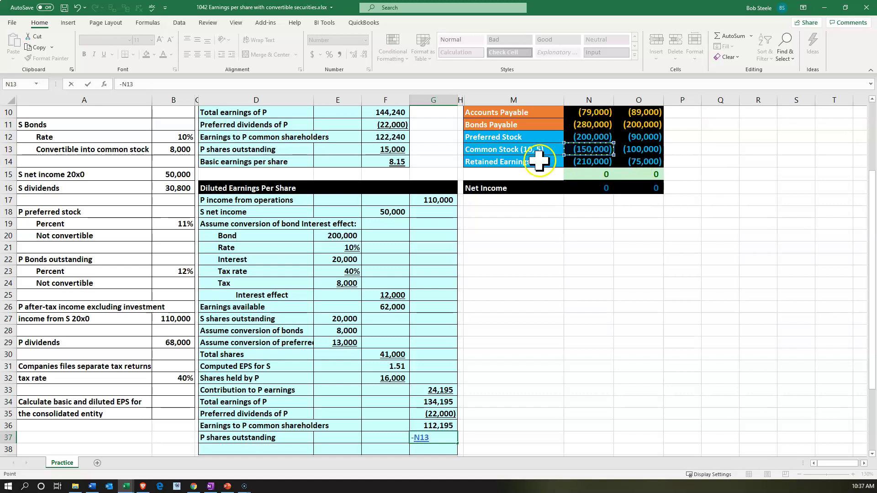
type("/10")
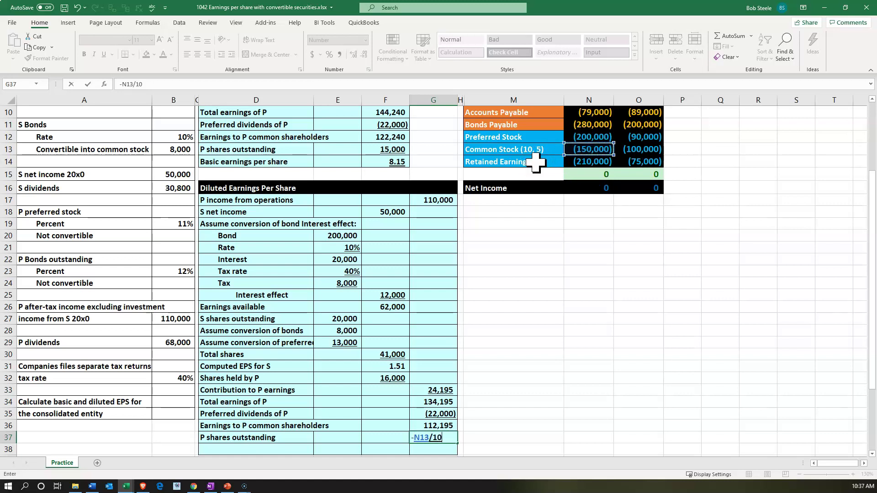
key("Return")
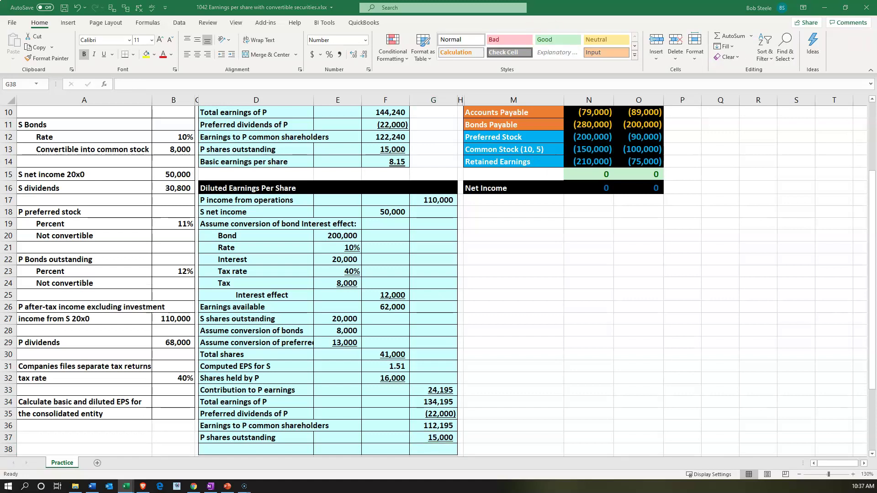
Step: Copy the label "Diluted earnings per share" and paste it into D38 below P shares outstanding
key("ctrl+c")
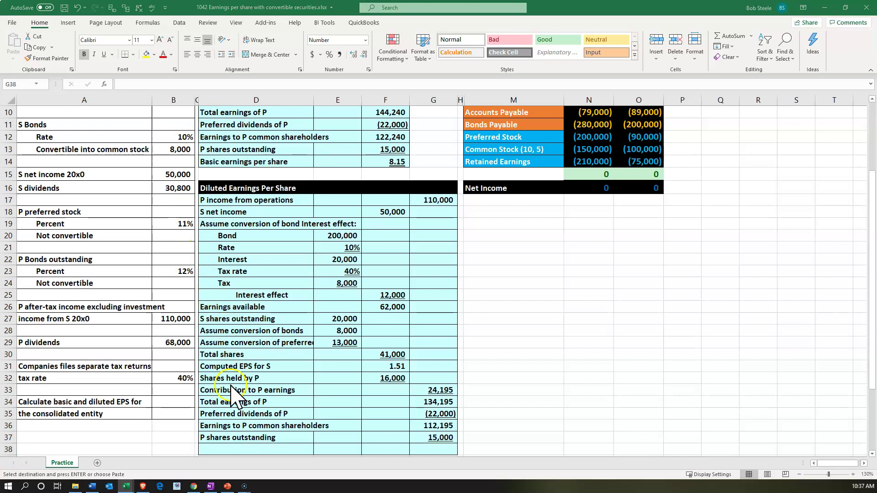
scroll(245, 407, "down", 1)
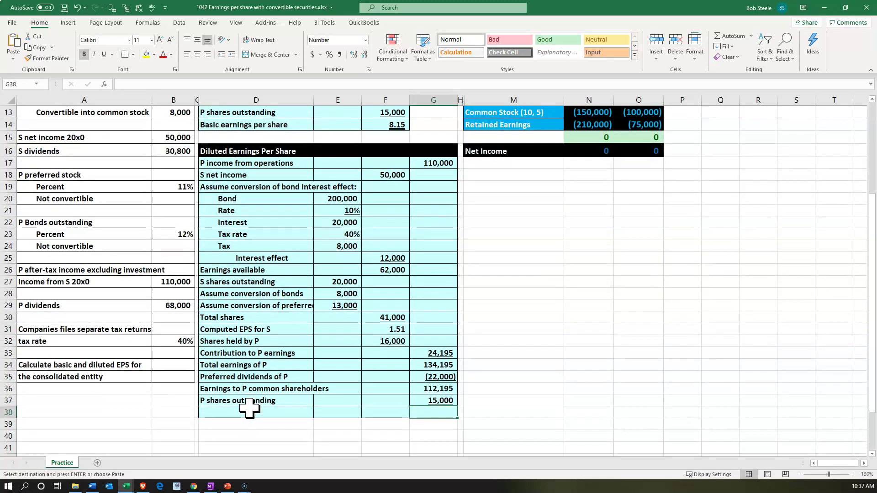
left_click(249, 409)
key("ctrl+v")
key("Right")
key("Right")
key("Right")
key("Escape")
Step: Calculate diluted earnings per share in G38 with =G36/G37, dividing earnings to P common shareholders by P shares outstanding
type("=")
key("Up")
key("Up")
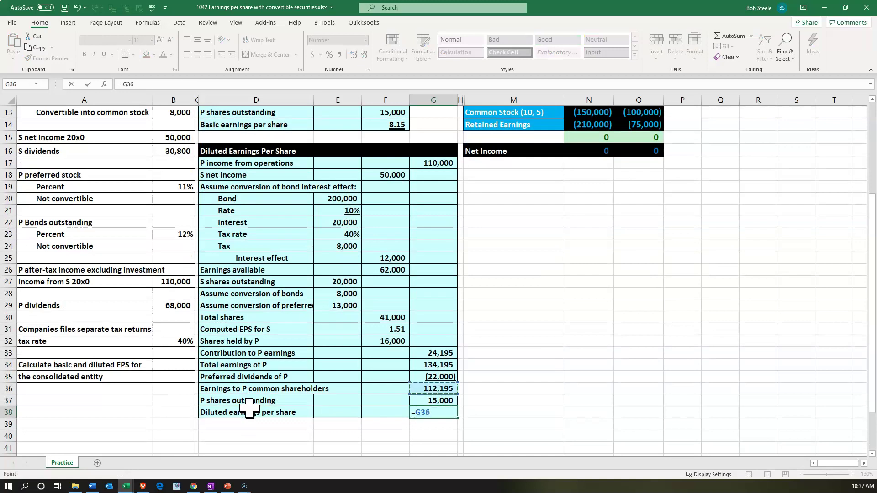
type("/")
key("Up")
key("Return")
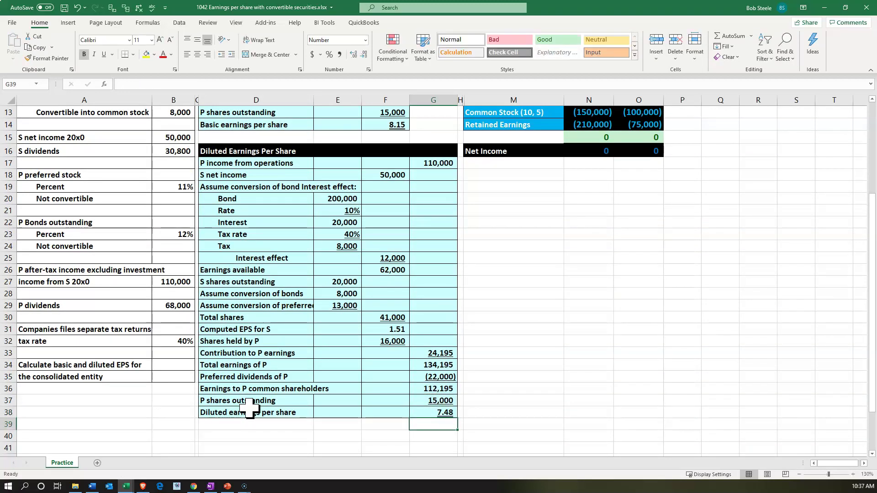
left_click(334, 489)
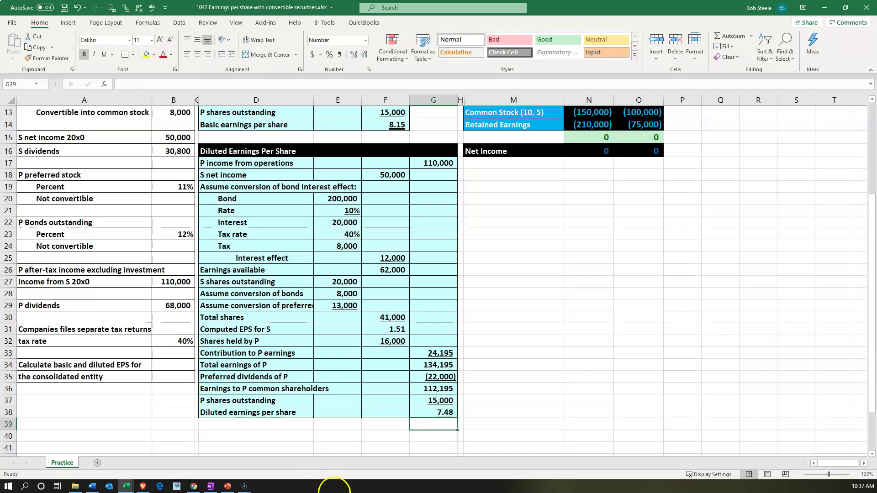